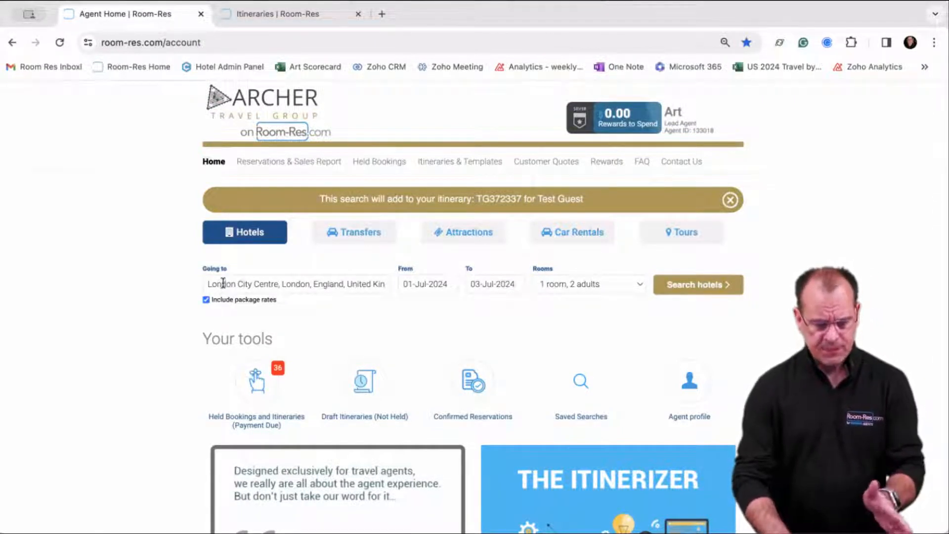
# Set the hotel destination to London City Centre and search for 1–3 Jul 2024.
pyautogui.moveTo(312, 284); pyautogui.dragTo(387, 284)
pyautogui.press('BackSpace')
pyautogui.press('BackSpace')
pyautogui.press('BackSpace')
pyautogui.press('BackSpace')
pyautogui.press('BackSpace')
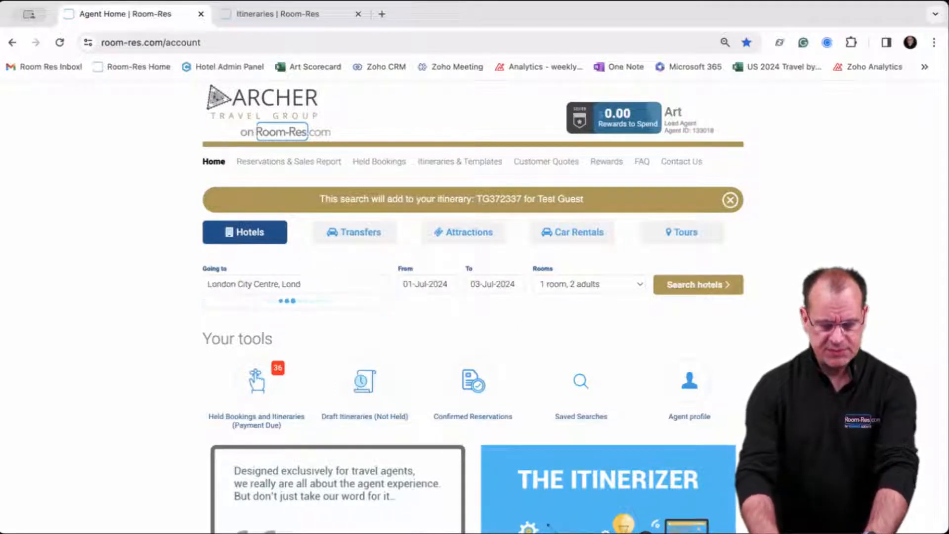
pyautogui.press('BackSpace')
pyautogui.press('BackSpace')
pyautogui.press('BackSpace')
pyautogui.press('BackSpace')
pyautogui.press('BackSpace')
pyautogui.press('BackSpace')
pyautogui.press('BackSpace')
pyautogui.press('BackSpace')
pyautogui.press('BackSpace')
pyautogui.press('BackSpace')
pyautogui.press('BackSpace')
pyautogui.press('BackSpace')
pyautogui.press('BackSpace')
pyautogui.press('BackSpace')
pyautogui.press('BackSpace')
pyautogui.press('BackSpace')
pyautogui.press('BackSpace')
pyautogui.press('BackSpace')
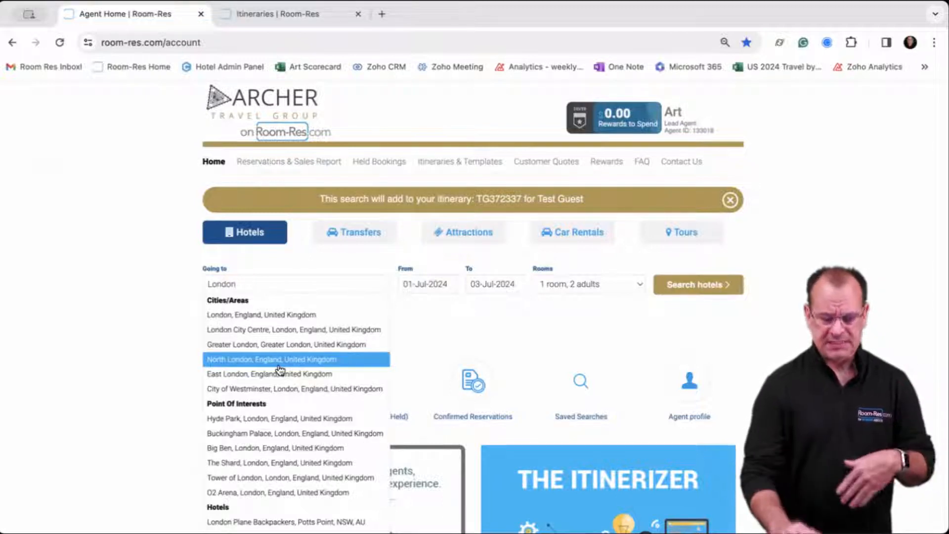
pyautogui.click(286, 330)
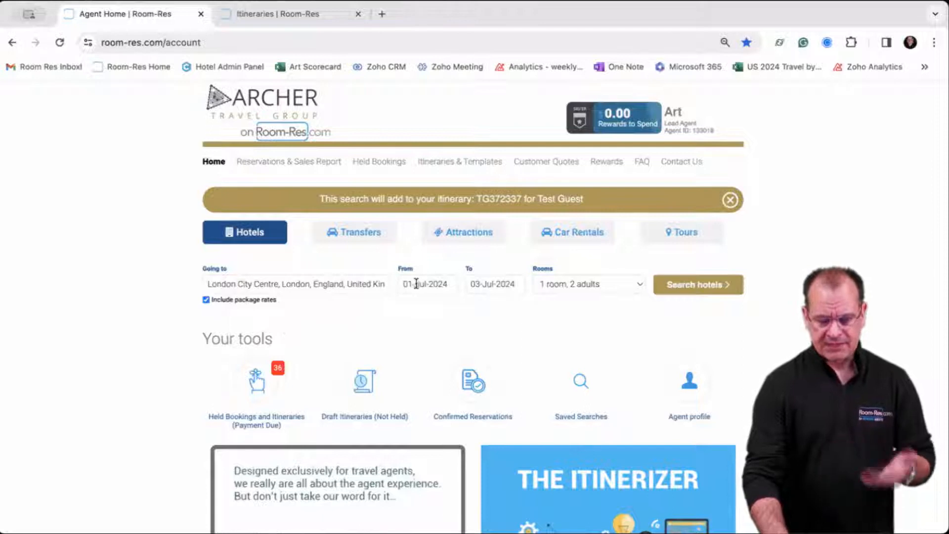
pyautogui.click(699, 294)
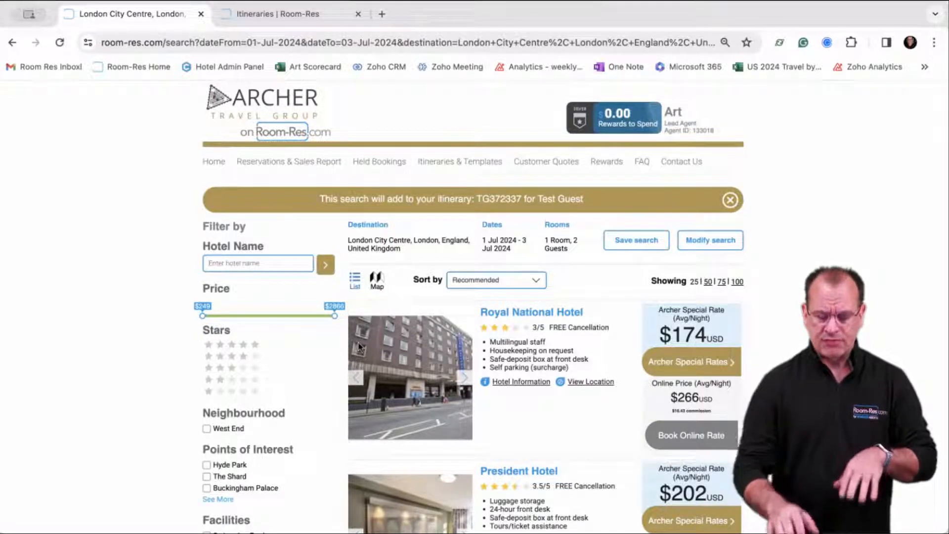
# Scroll through the London City Centre hotel results and filters.
pyautogui.scroll(-1, 249, 341)
pyautogui.scroll(-5, 251, 343)
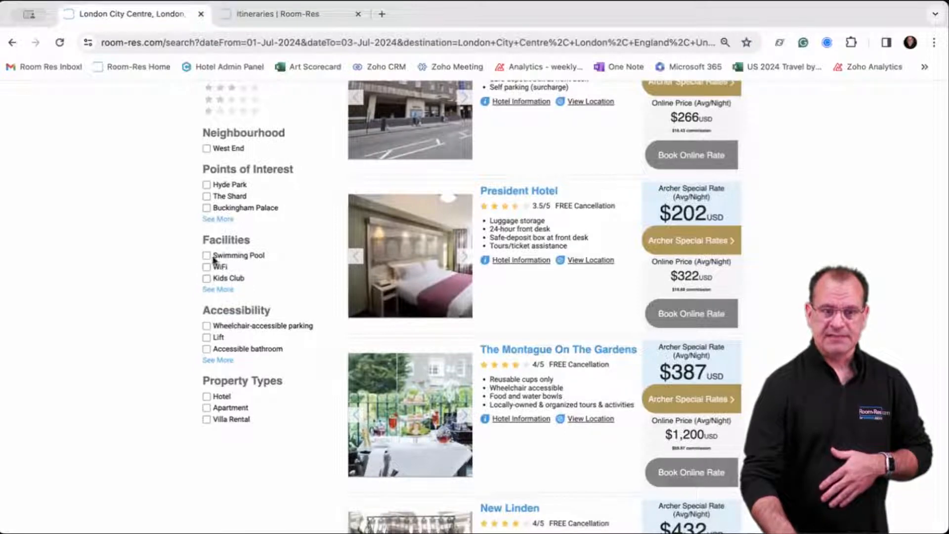
pyautogui.scroll(2, 218, 247)
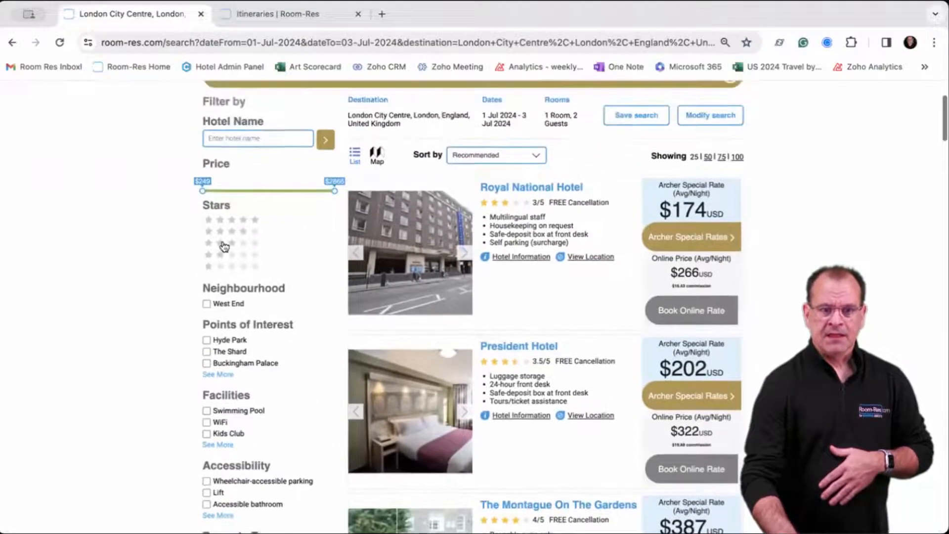
# Filter the London City Centre results to 4-star and 5-star hotels only.
pyautogui.click(247, 232)
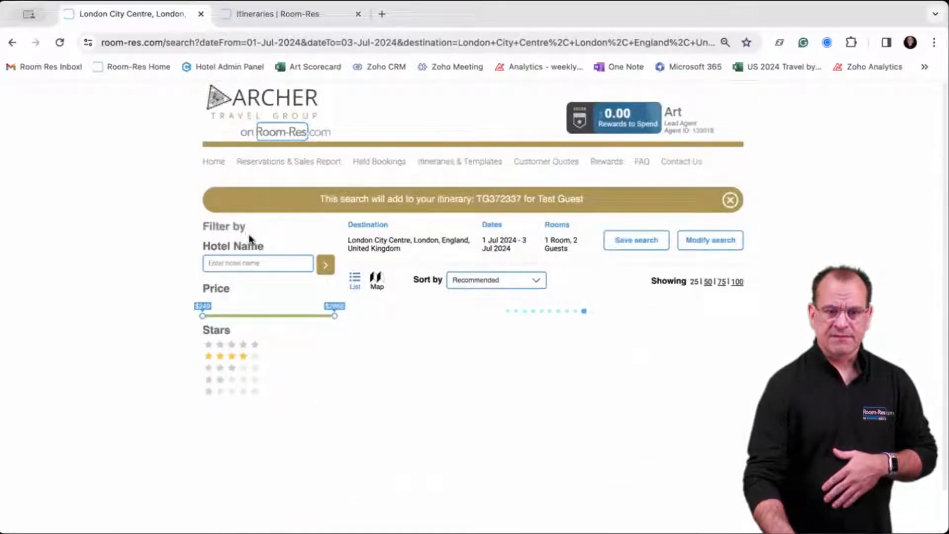
pyautogui.click(254, 349)
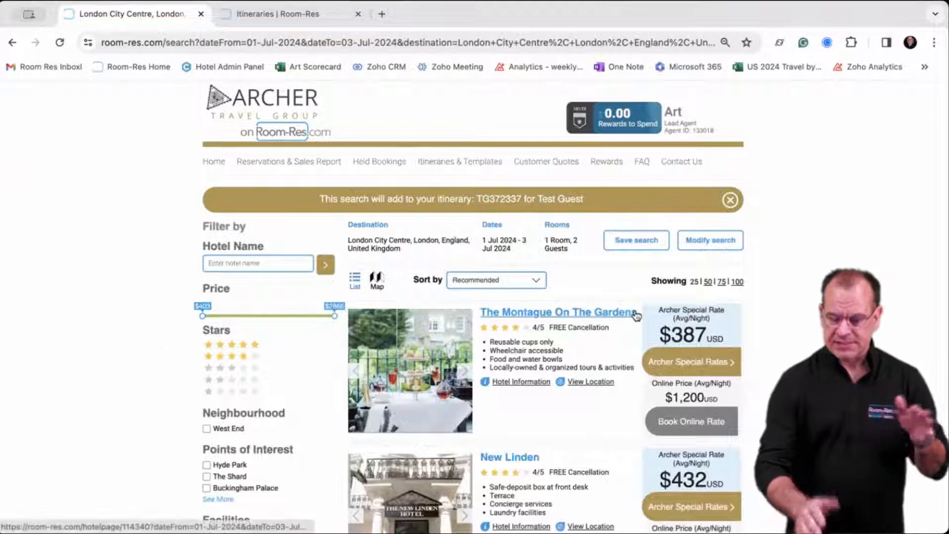
pyautogui.scroll(-2, 636, 315)
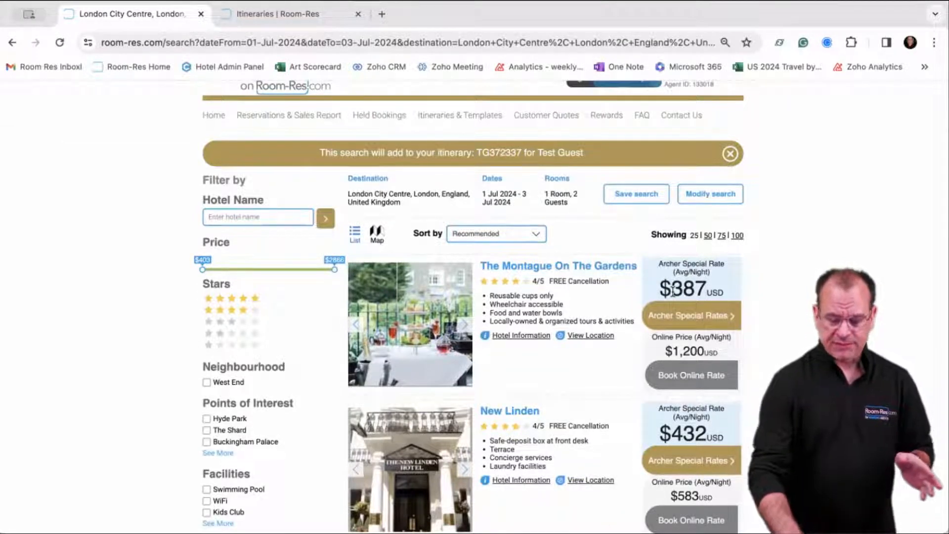
pyautogui.scroll(-5, 672, 291)
pyautogui.scroll(-2, 673, 295)
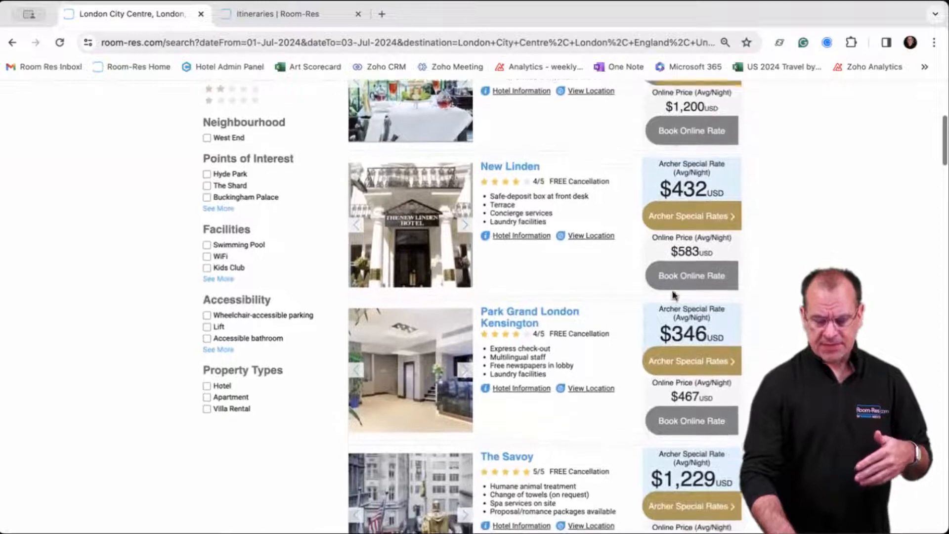
pyautogui.scroll(-1, 711, 266)
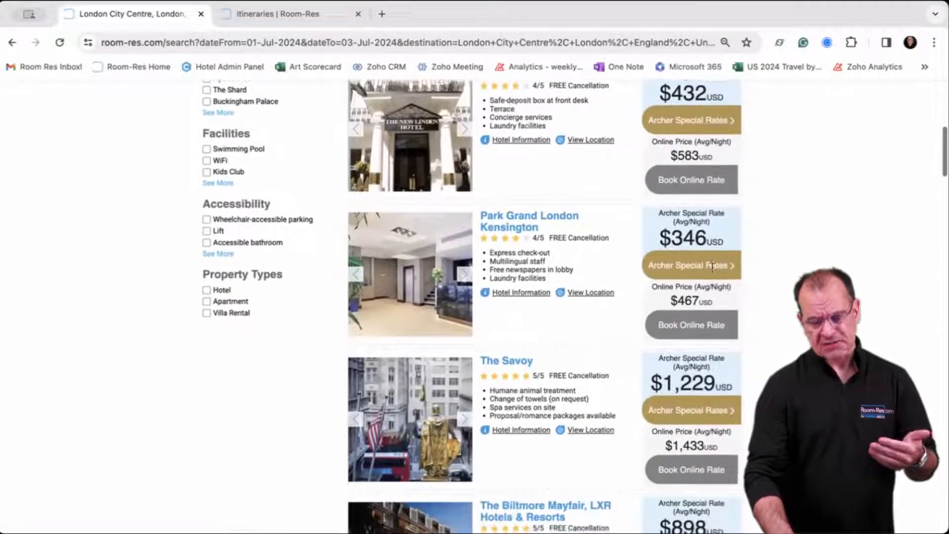
pyautogui.scroll(1, 714, 276)
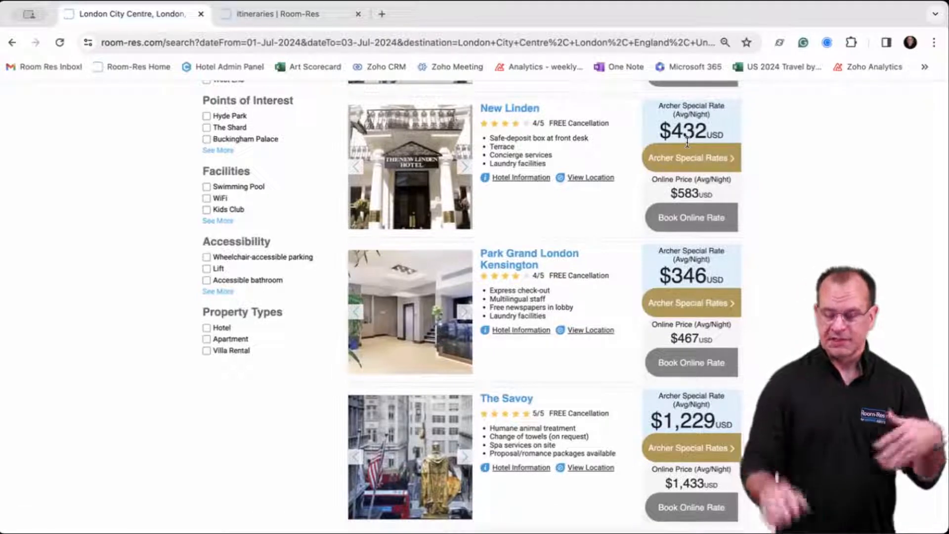
pyautogui.scroll(-4, 686, 144)
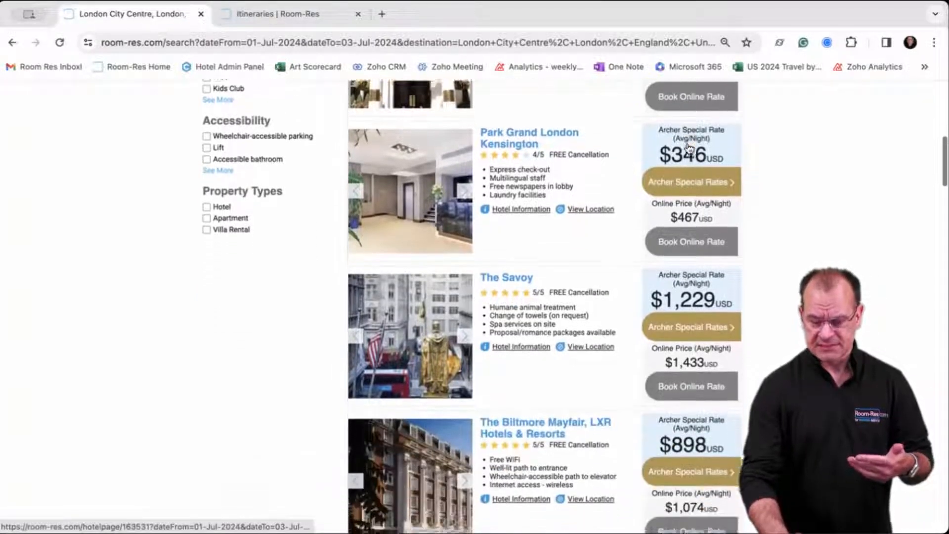
pyautogui.scroll(-4, 683, 157)
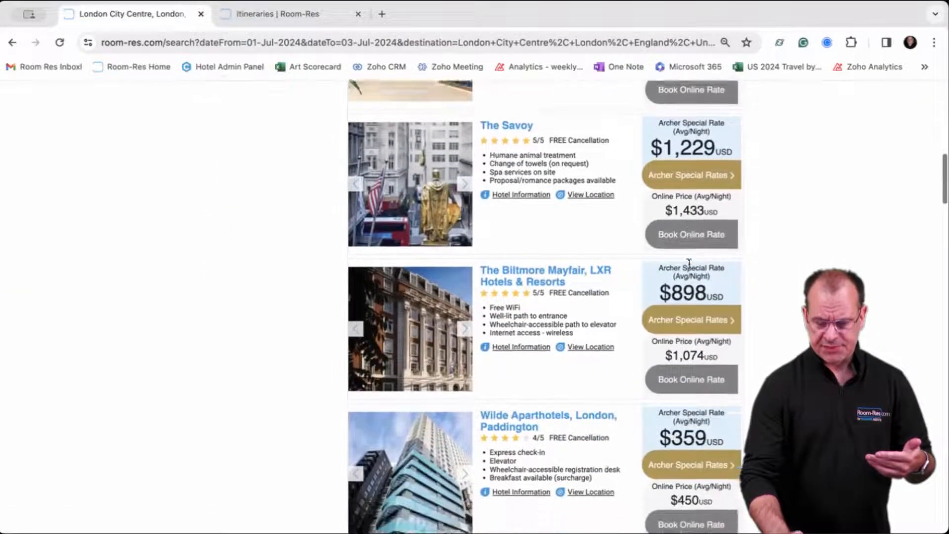
pyautogui.scroll(-2, 688, 328)
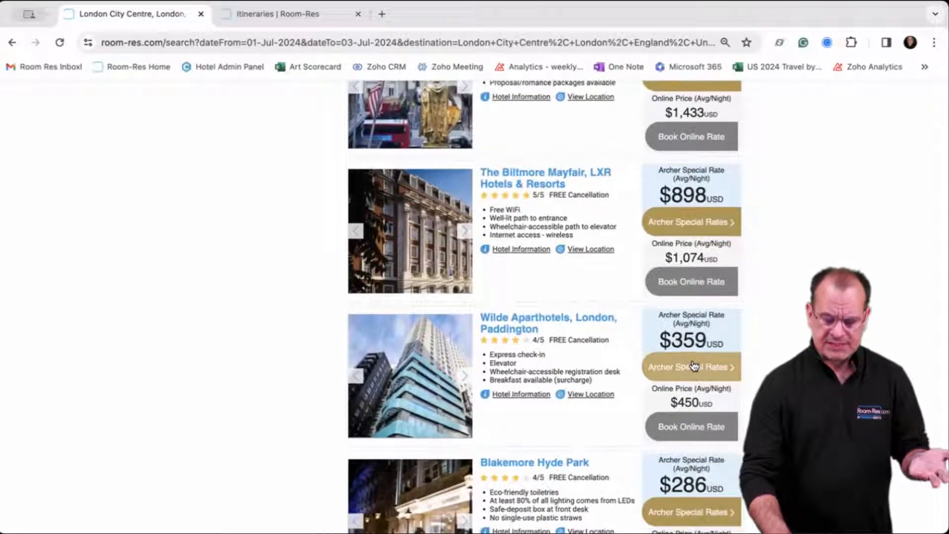
pyautogui.scroll(18, 693, 363)
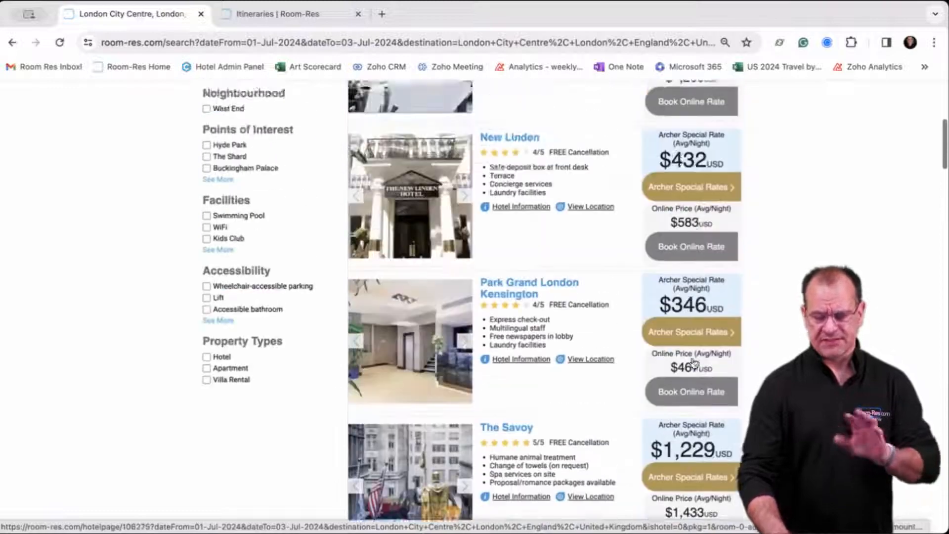
pyautogui.scroll(2, 694, 363)
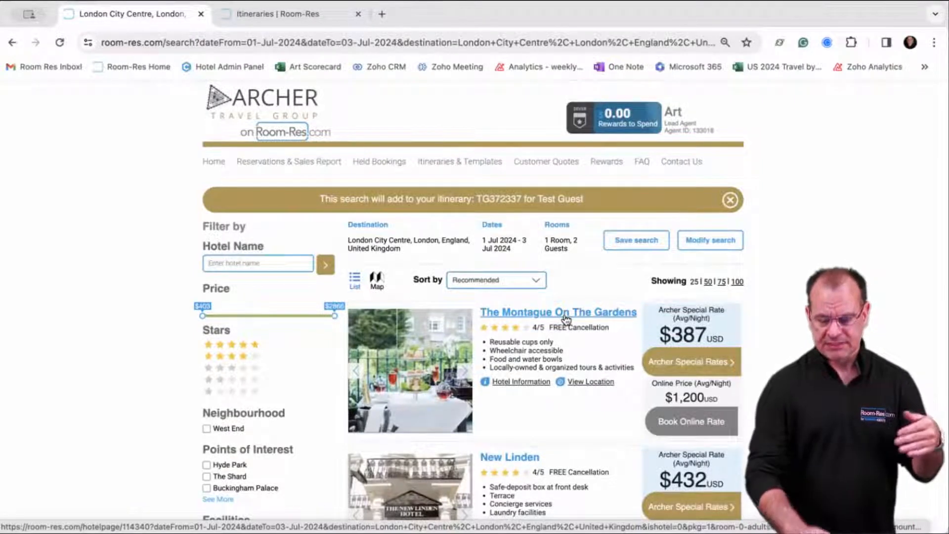
# Open The Montague On The Gardens page and review its dining, optional fees and nearby attractions.
pyautogui.click(686, 363)
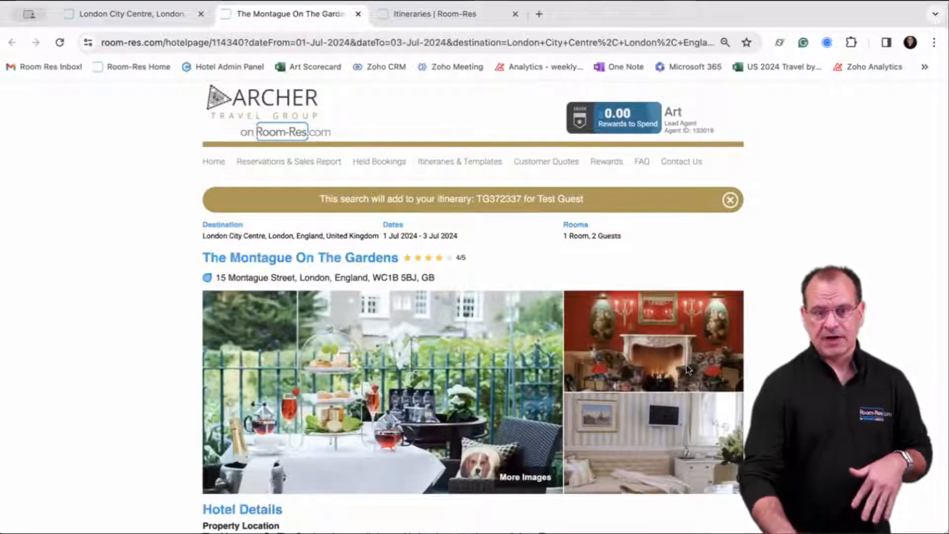
pyautogui.scroll(-3, 687, 368)
pyautogui.scroll(-1, 687, 368)
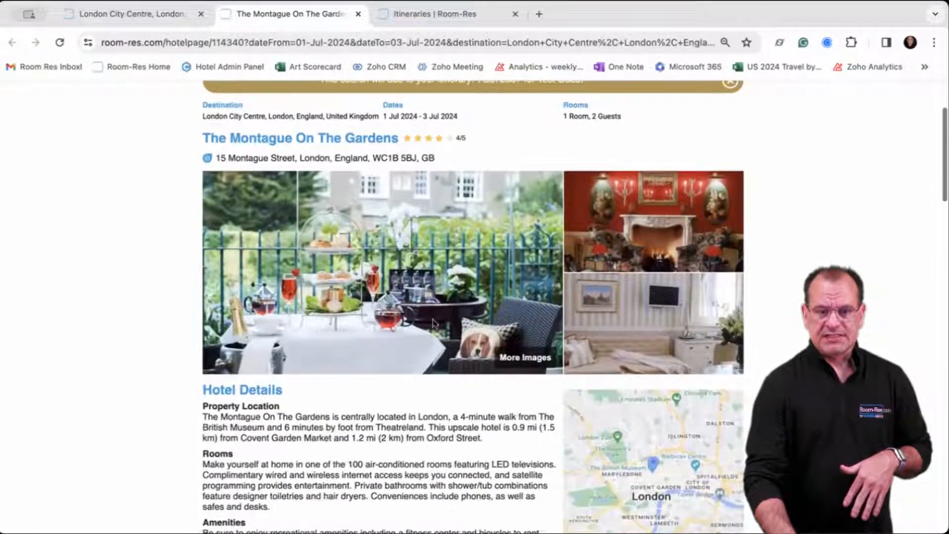
pyautogui.scroll(-1, 538, 348)
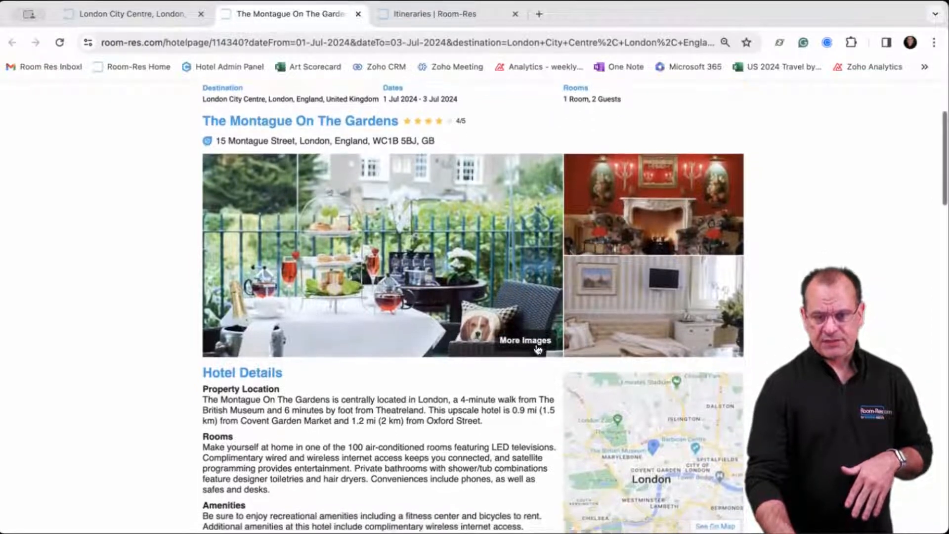
pyautogui.scroll(-2, 593, 387)
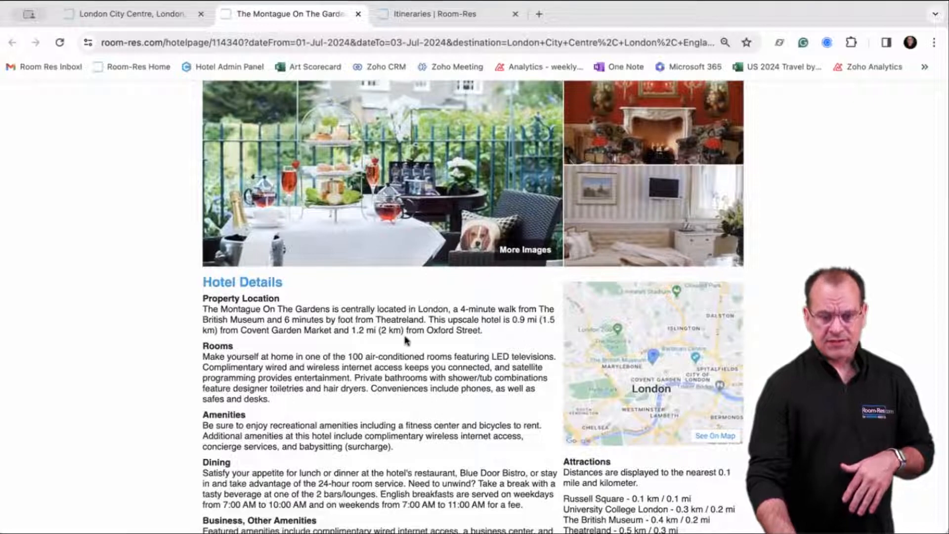
pyautogui.scroll(-1, 396, 347)
pyautogui.scroll(-5, 396, 347)
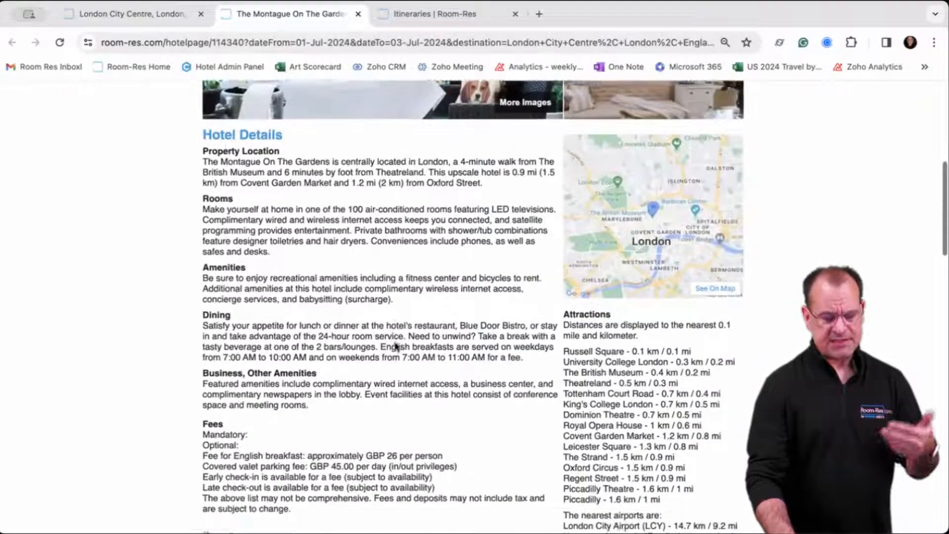
pyautogui.scroll(-1, 394, 342)
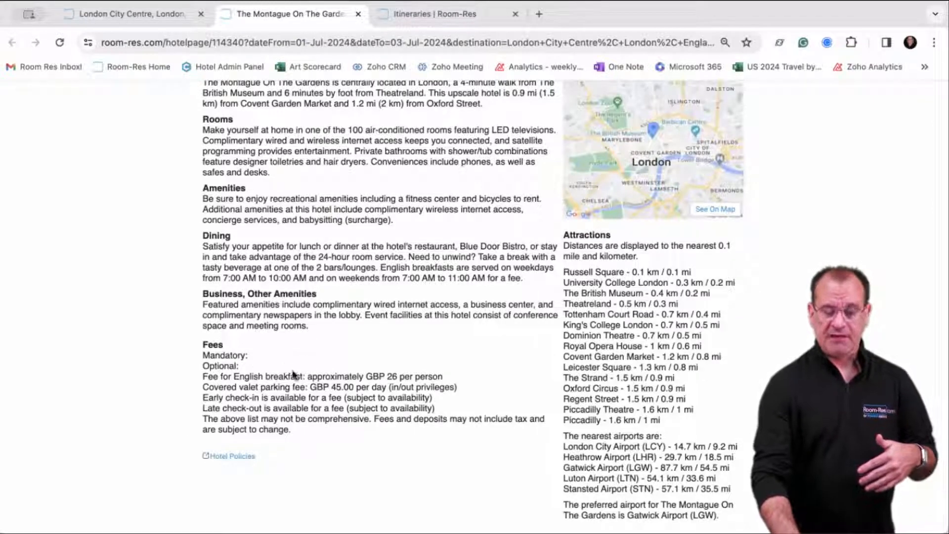
# Scroll to the Montague's Garden View Double rates: $775, $866 and $1,031.
pyautogui.scroll(-2, 331, 392)
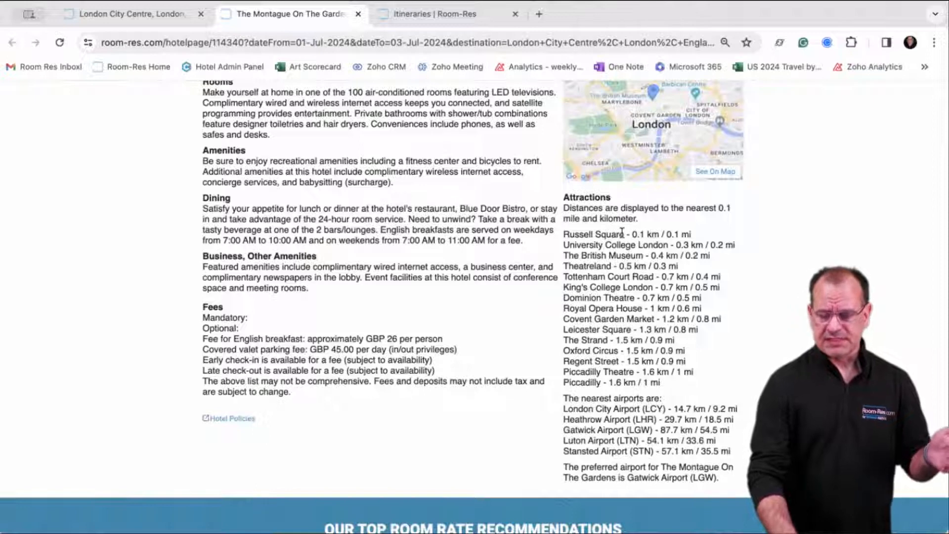
pyautogui.scroll(-1, 622, 233)
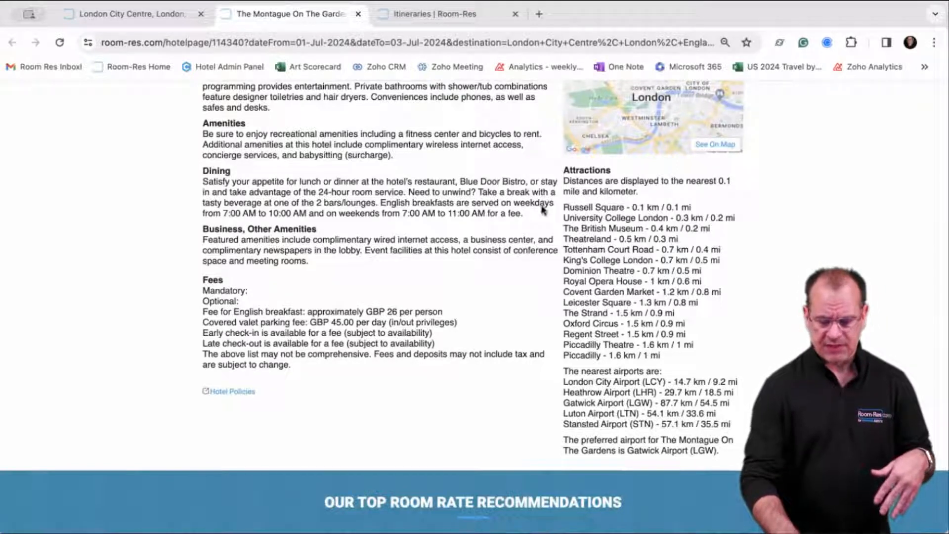
pyautogui.scroll(-5, 528, 205)
pyautogui.scroll(-3, 526, 205)
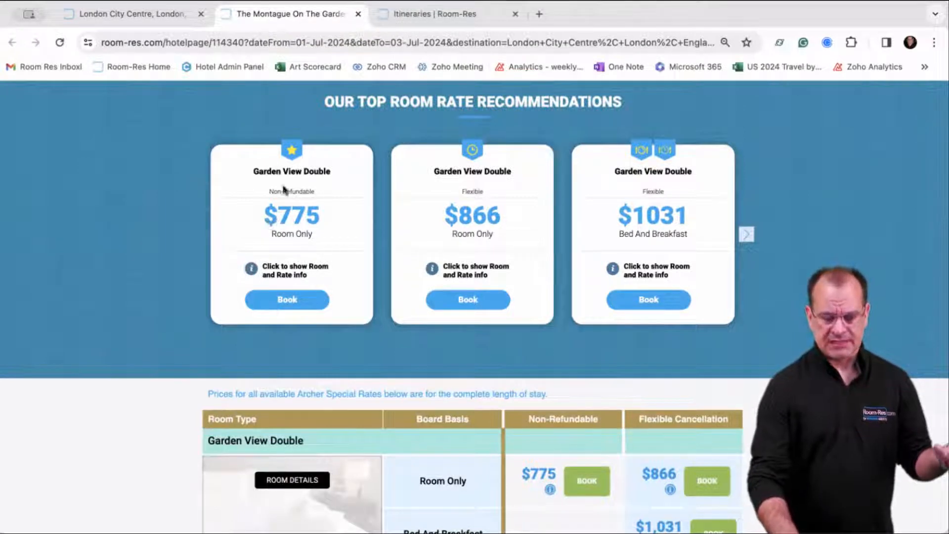
pyautogui.moveTo(290, 156)
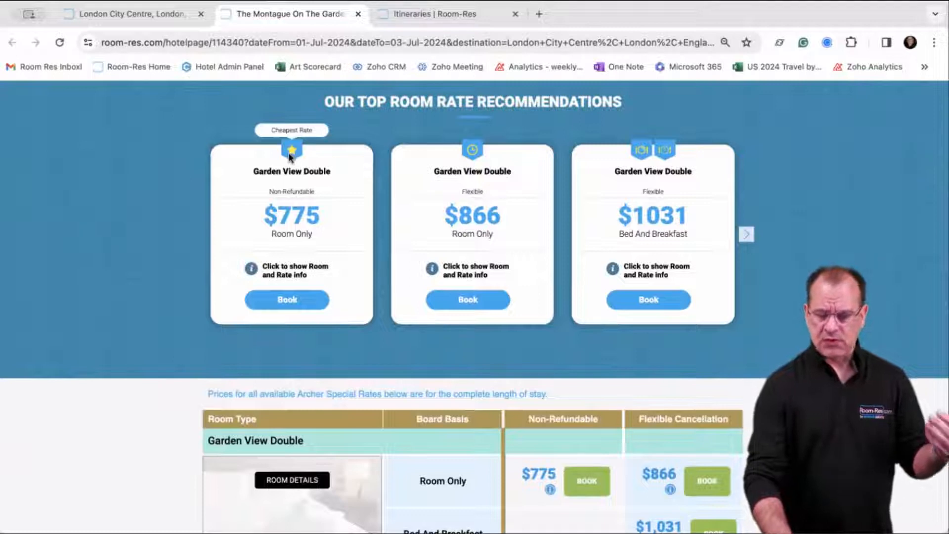
pyautogui.moveTo(464, 158)
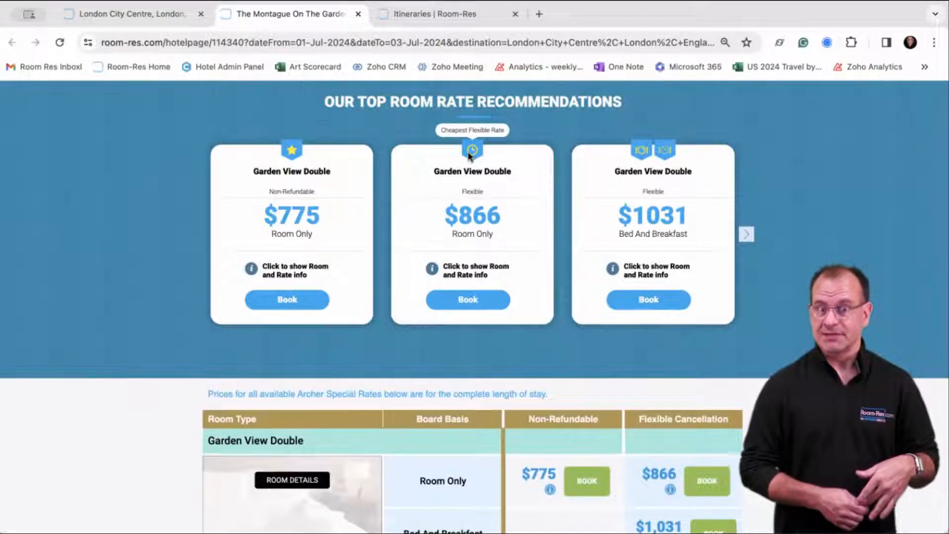
pyautogui.moveTo(642, 149)
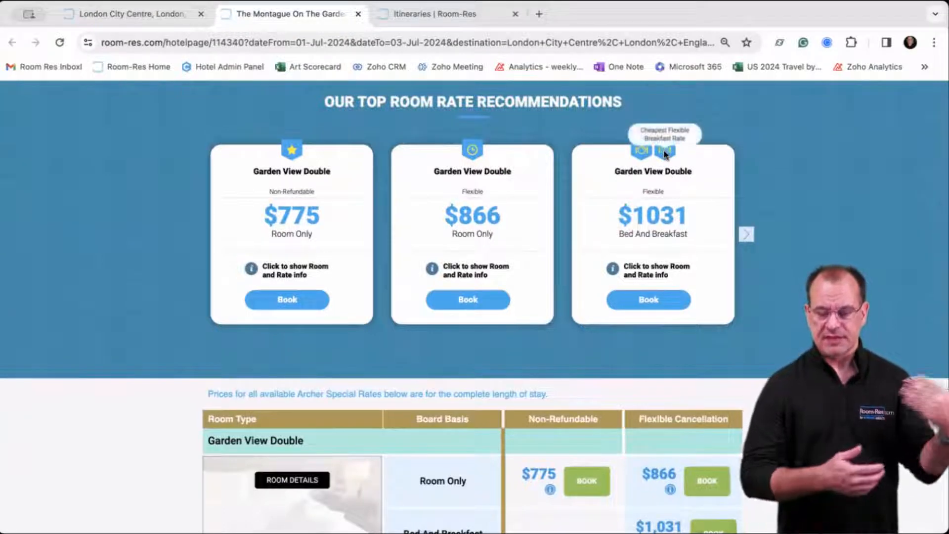
pyautogui.scroll(-5, 811, 180)
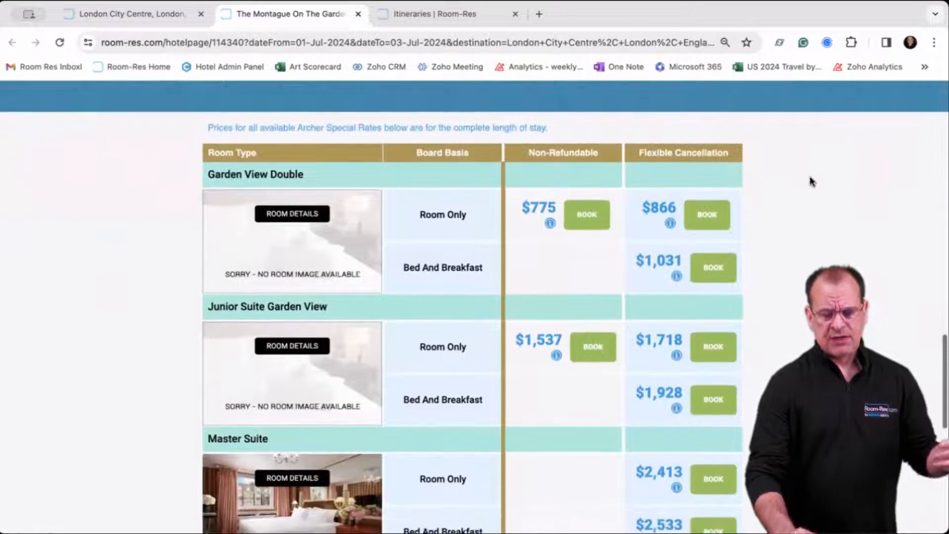
pyautogui.scroll(-2, 811, 182)
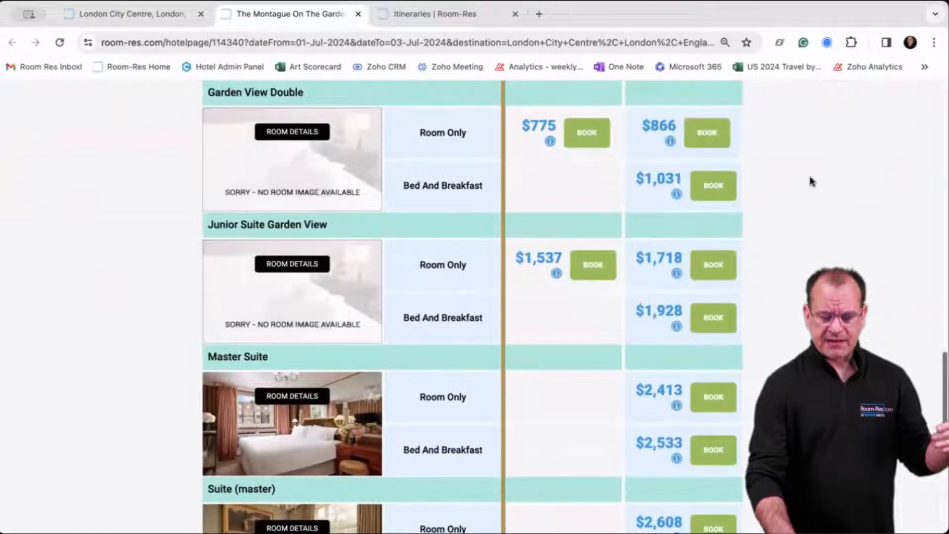
pyautogui.scroll(-3, 806, 171)
pyautogui.scroll(-5, 802, 168)
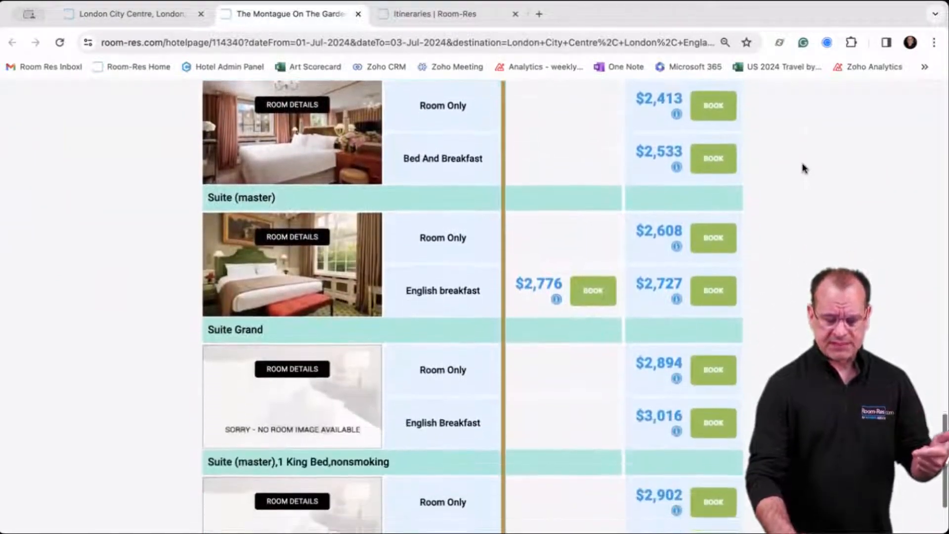
pyautogui.scroll(-2, 420, 107)
pyautogui.scroll(12, 421, 106)
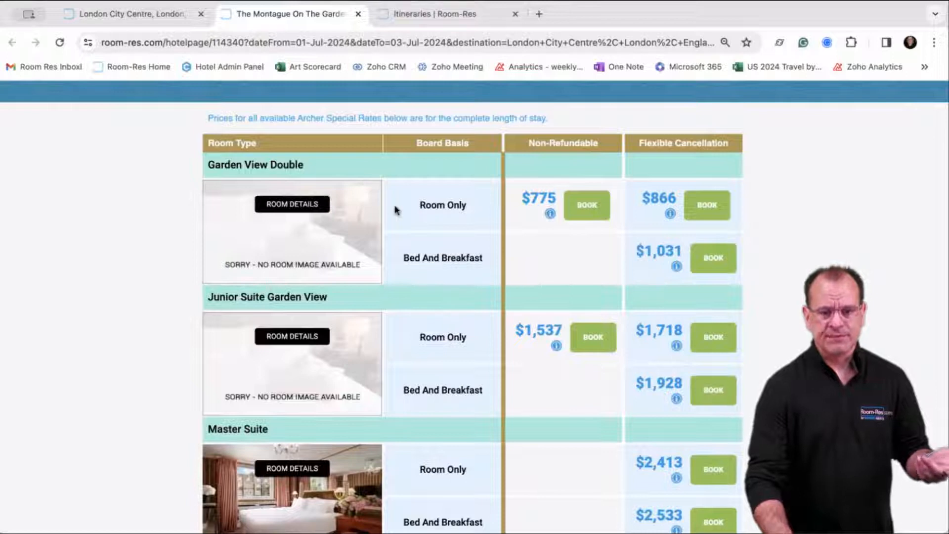
pyautogui.scroll(-3, 394, 210)
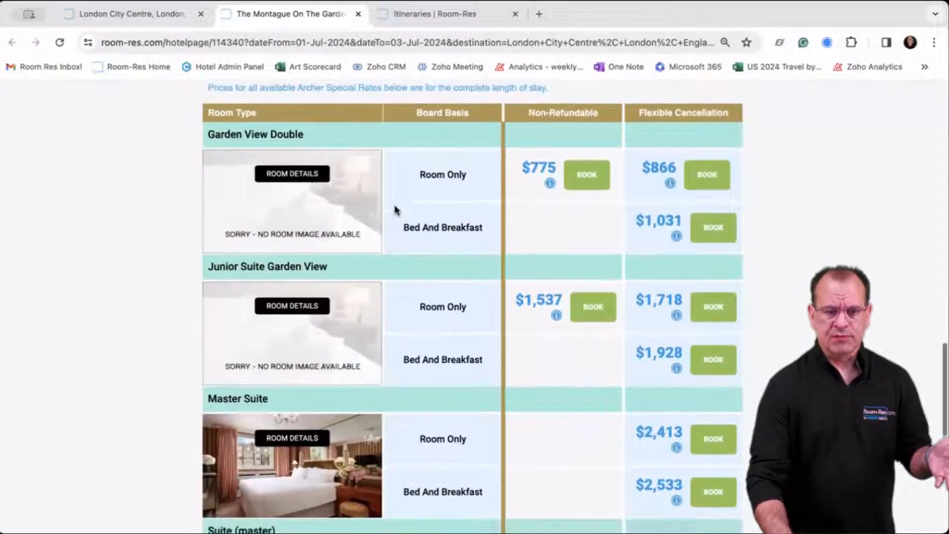
pyautogui.scroll(-5, 331, 365)
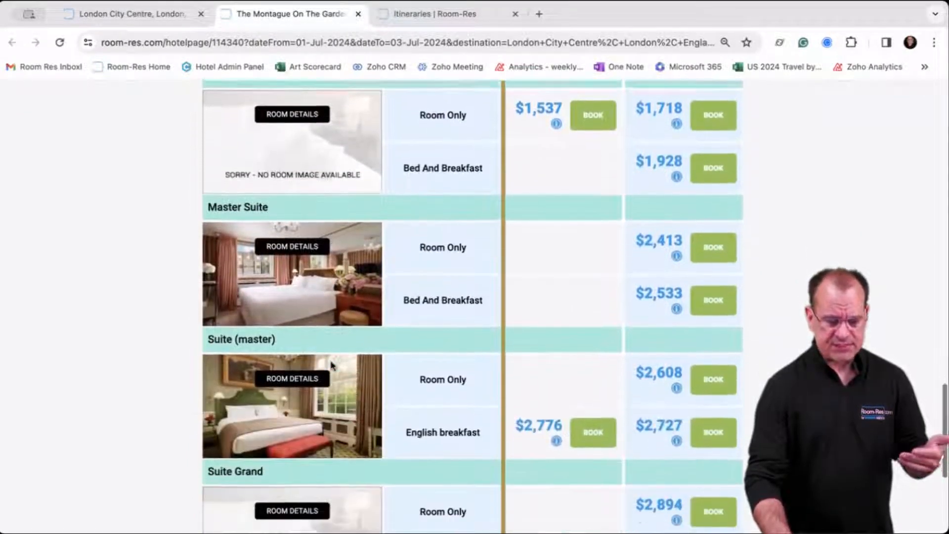
pyautogui.scroll(-3, 332, 365)
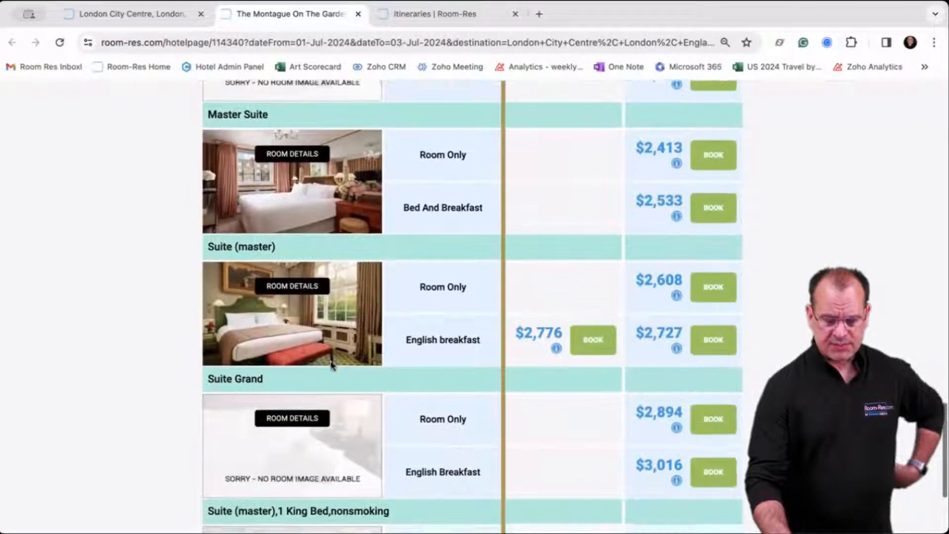
pyautogui.scroll(-3, 331, 364)
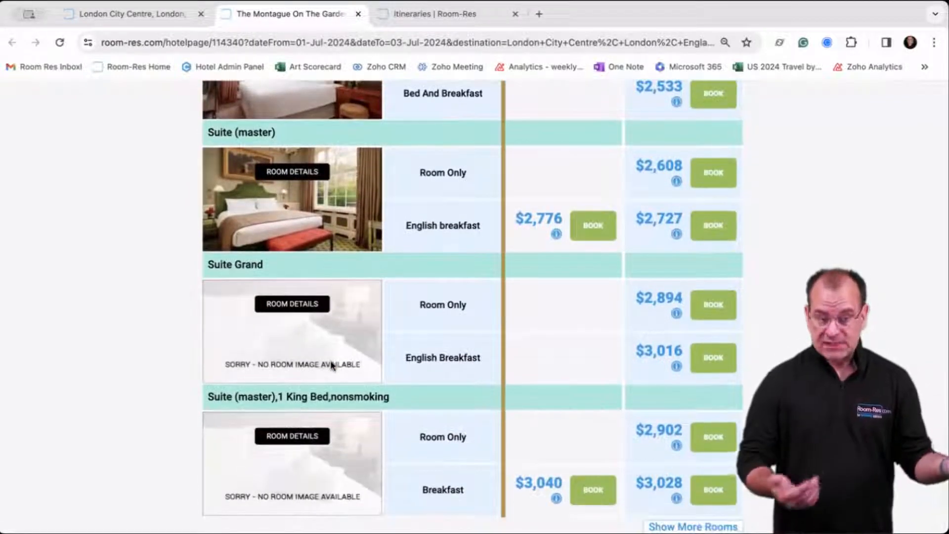
pyautogui.scroll(10, 331, 364)
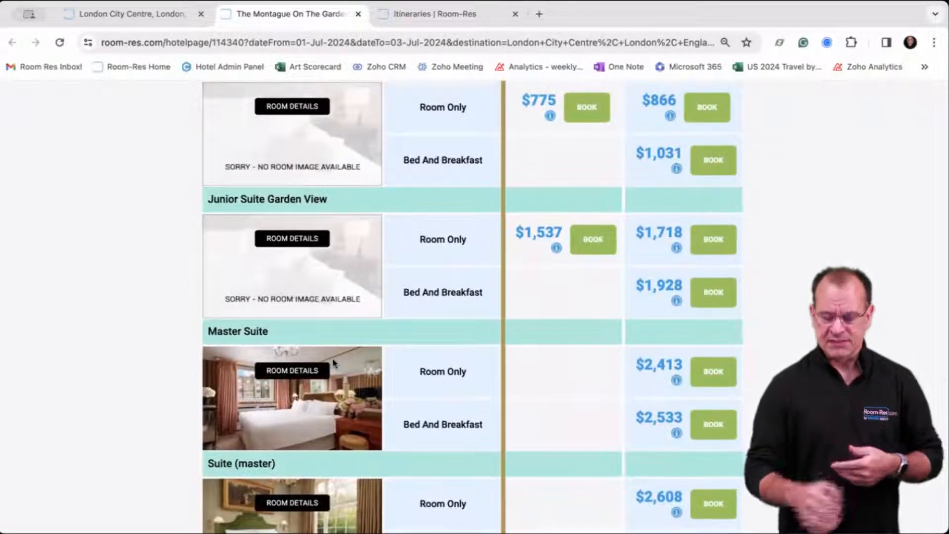
pyautogui.scroll(-1, 332, 363)
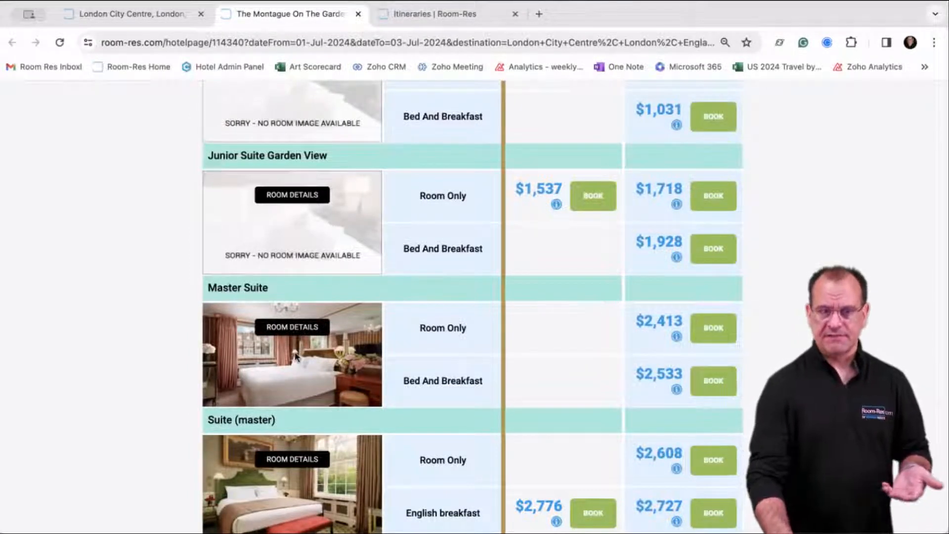
pyautogui.scroll(5, 295, 356)
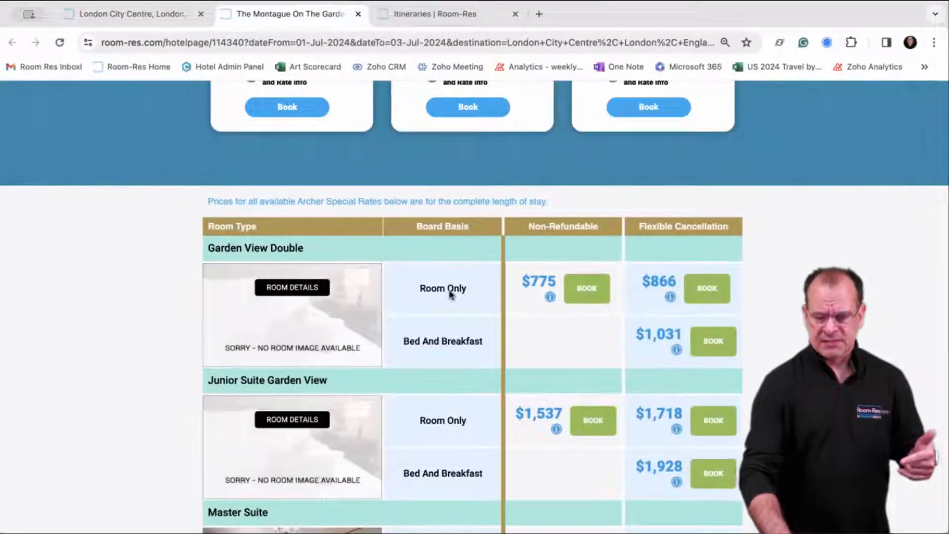
# Book the $1,031 Garden View Double with breakfast and enter the lead guest's name.
pyautogui.click(704, 351)
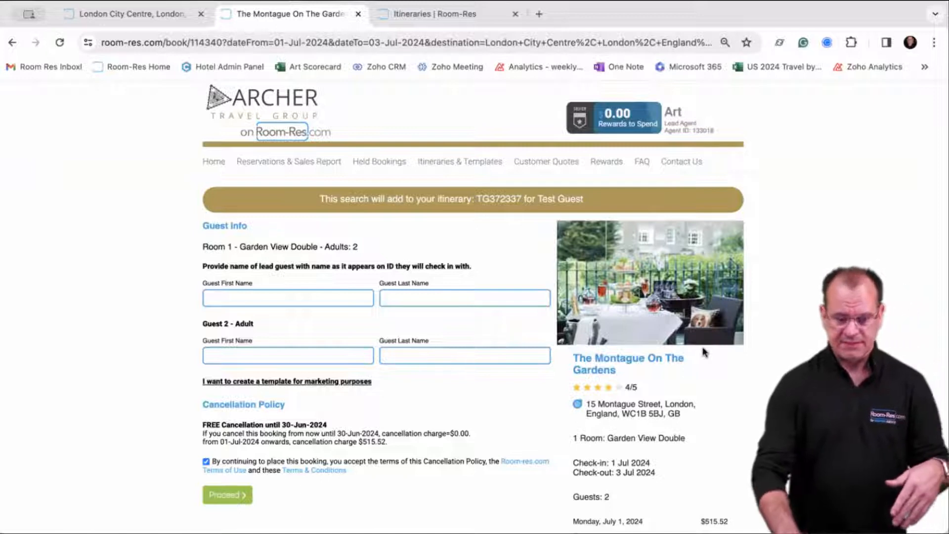
pyautogui.click(334, 298)
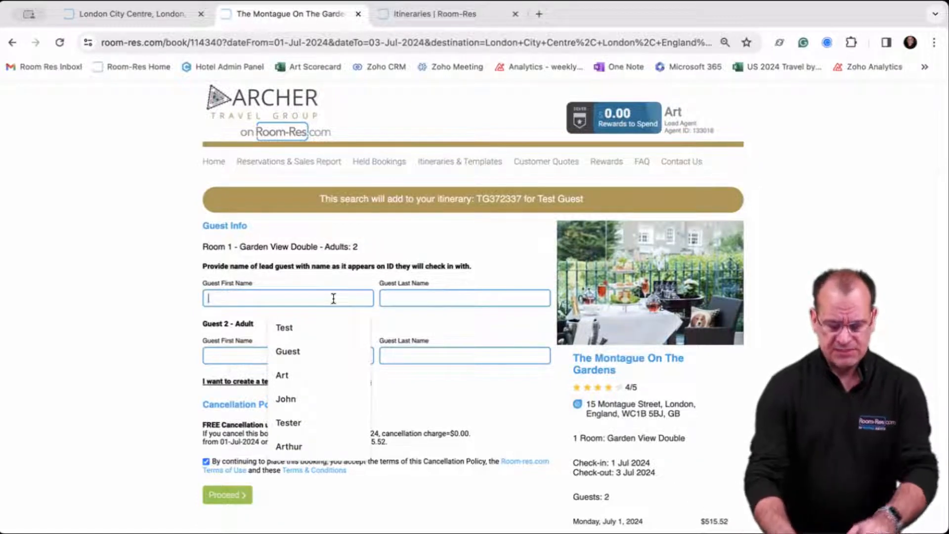
pyautogui.click(318, 327)
pyautogui.click(418, 298)
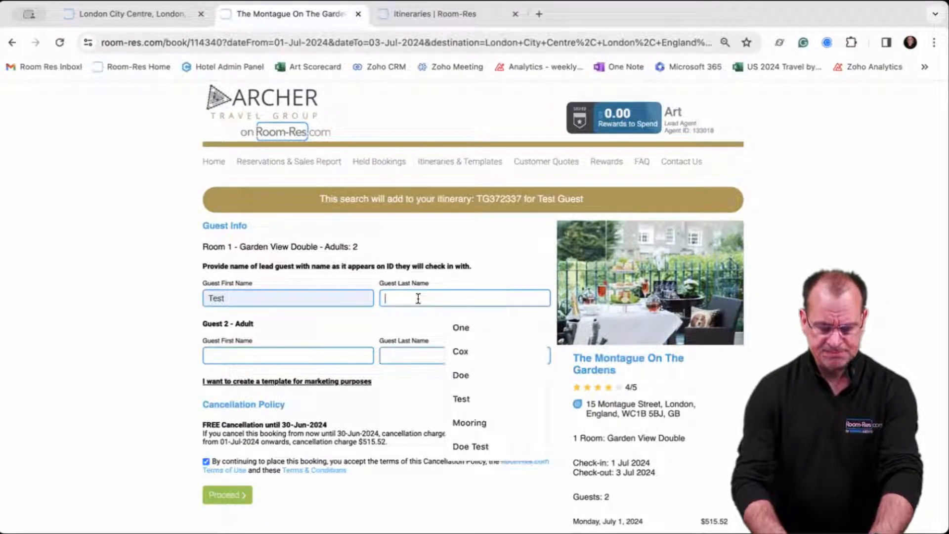
pyautogui.click(461, 398)
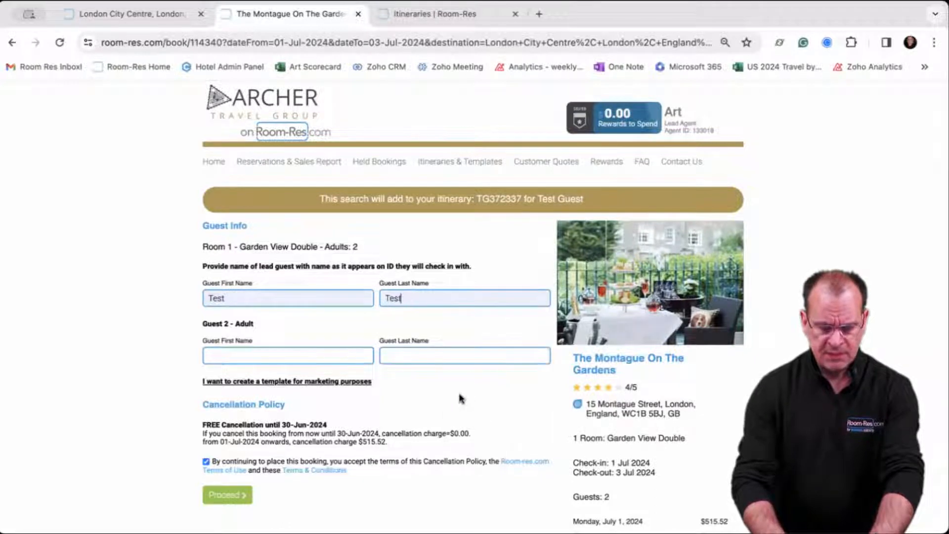
# Fill in the second guest's first and last name from the suggestions.
pyautogui.click(267, 355)
pyautogui.click(281, 408)
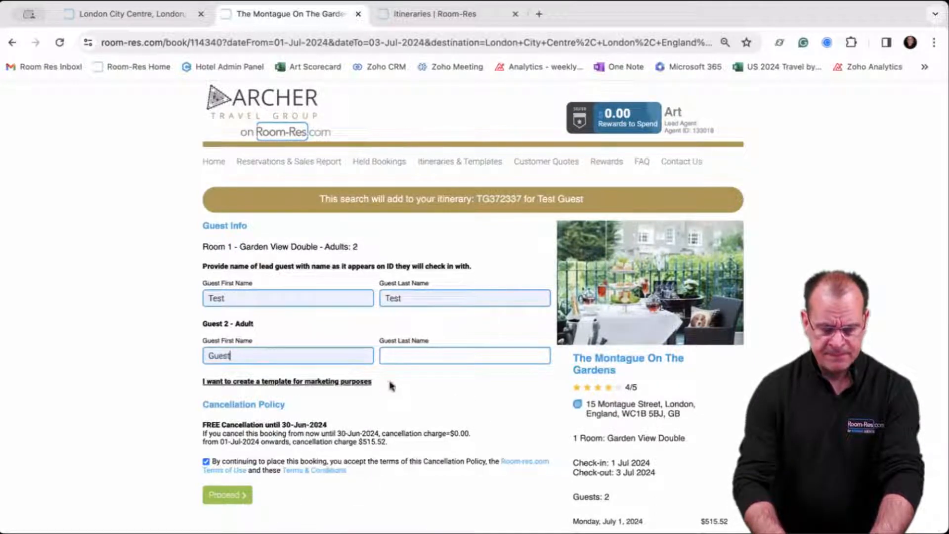
pyautogui.click(408, 361)
pyautogui.click(461, 385)
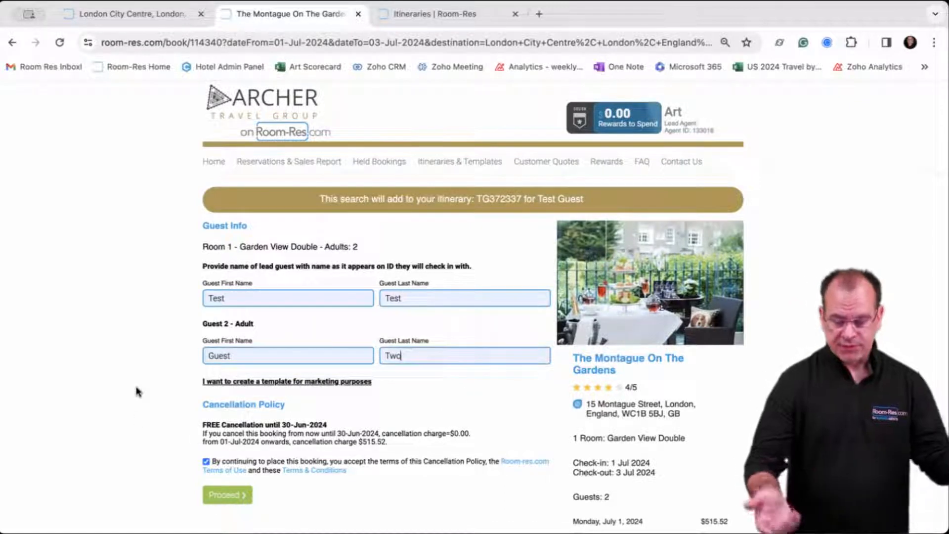
pyautogui.scroll(-3, 137, 392)
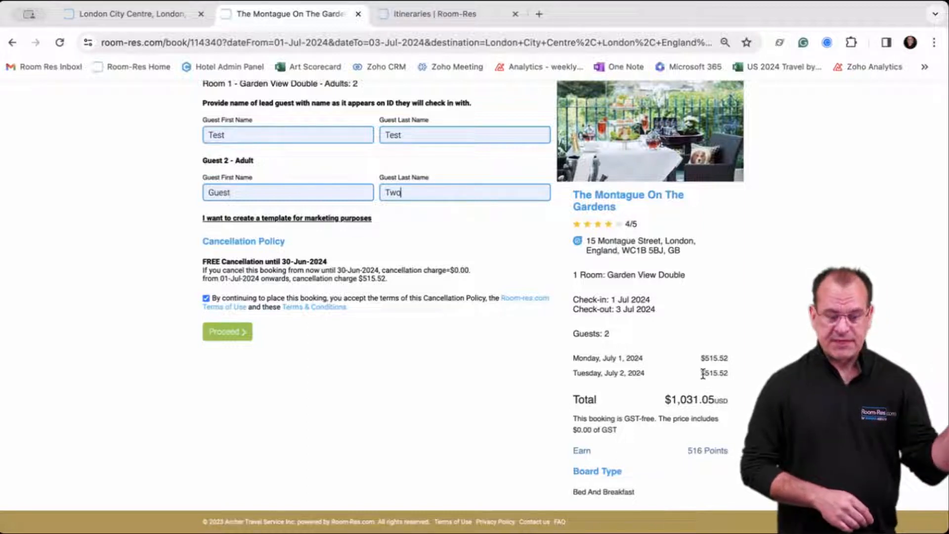
pyautogui.click(142, 15)
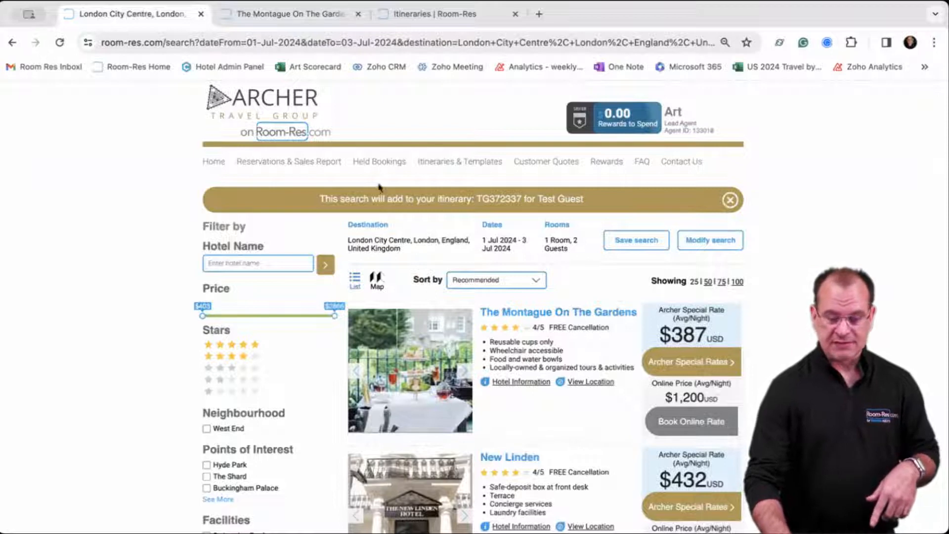
pyautogui.click(306, 26)
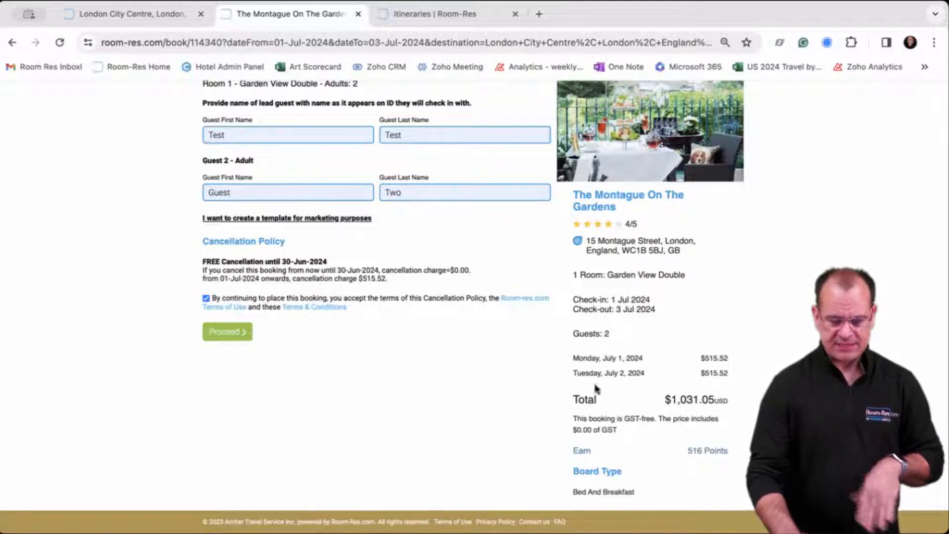
# Submit the Montague booking to the itinerary and delete the duplicate Montague hotel card.
pyautogui.click(226, 331)
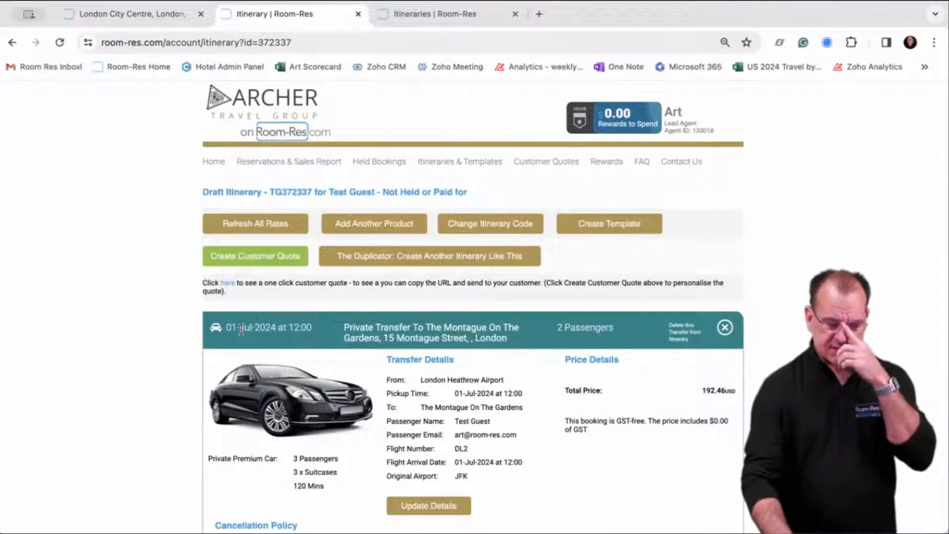
pyautogui.scroll(-8, 171, 268)
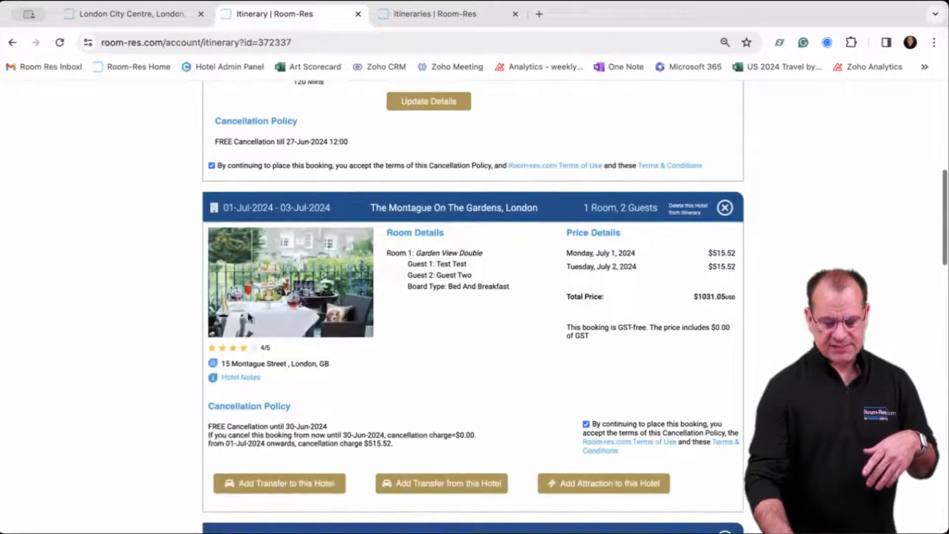
pyautogui.scroll(-1, 418, 347)
pyautogui.scroll(-2, 419, 347)
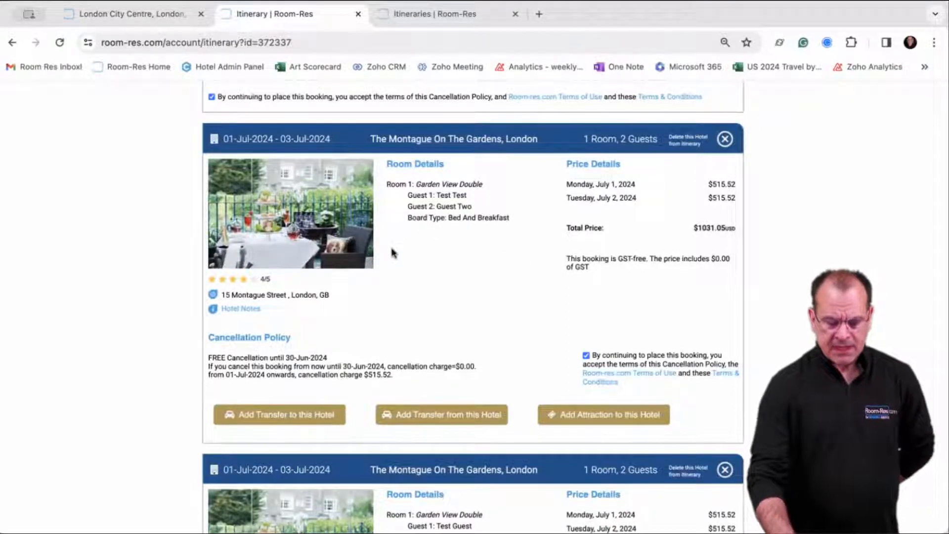
pyautogui.scroll(-3, 391, 252)
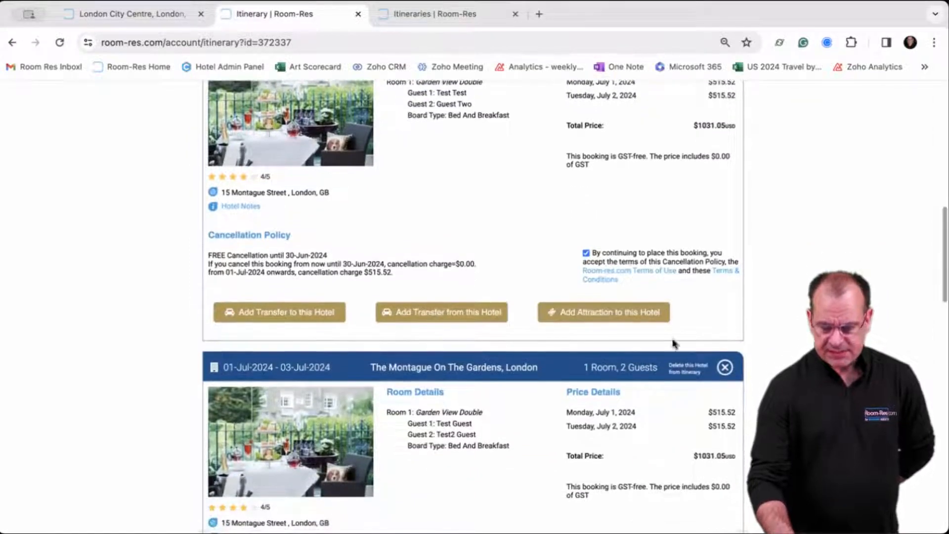
pyautogui.click(725, 369)
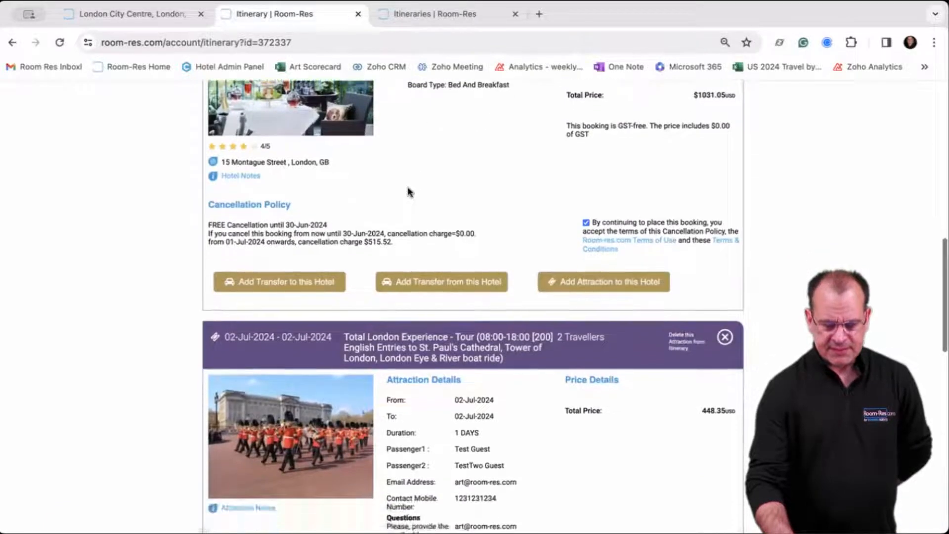
pyautogui.scroll(-4, 408, 187)
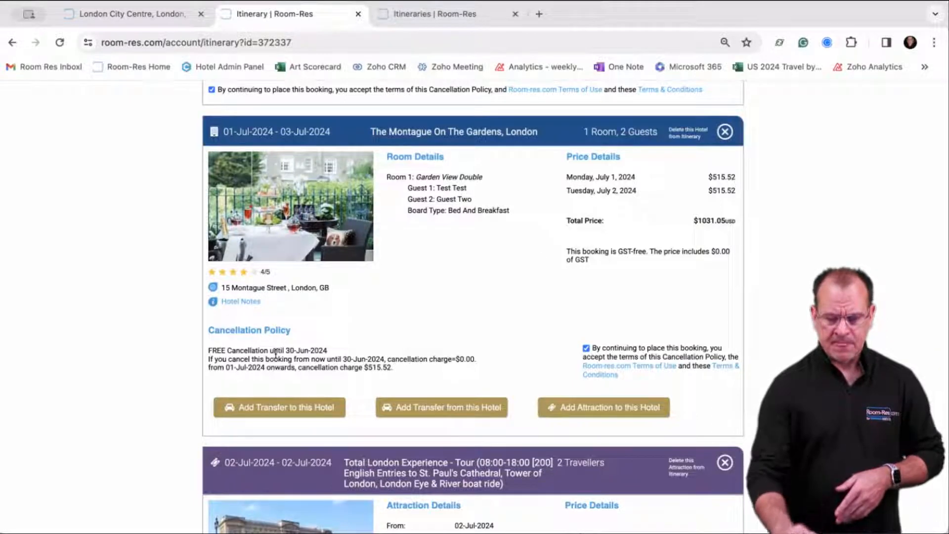
pyautogui.click(139, 18)
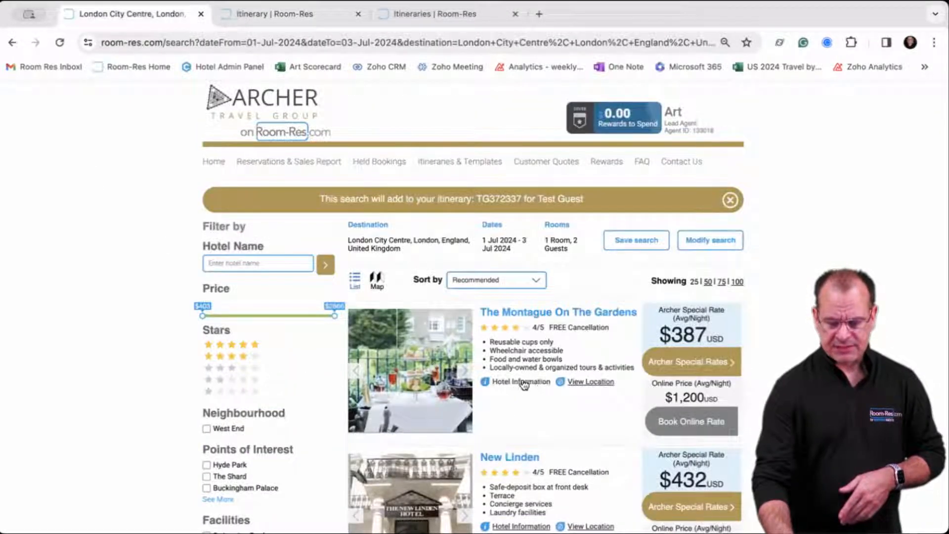
pyautogui.scroll(-3, 524, 317)
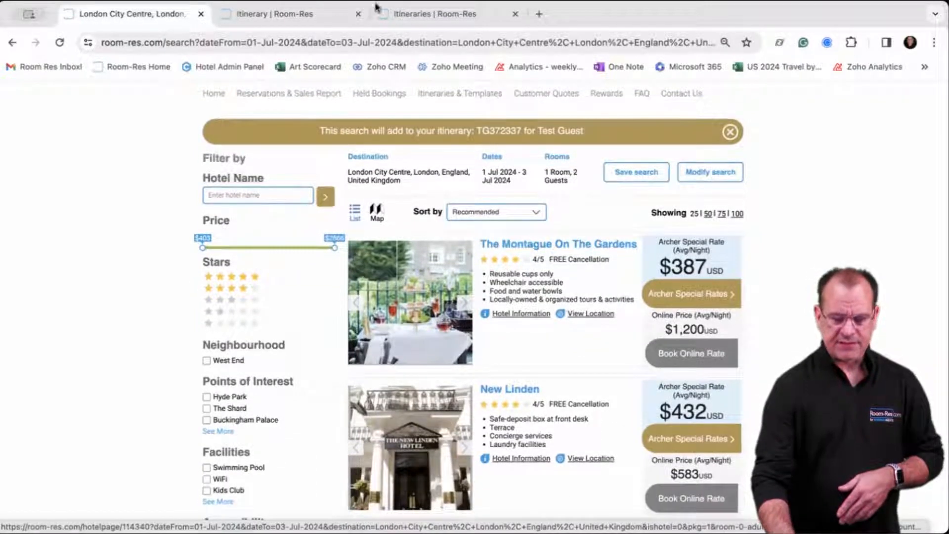
pyautogui.click(292, 14)
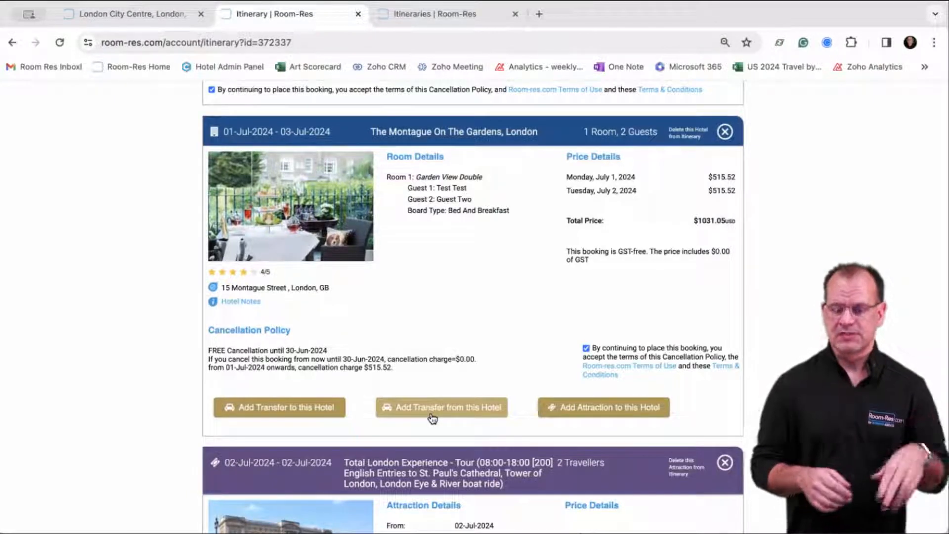
pyautogui.scroll(1, 432, 419)
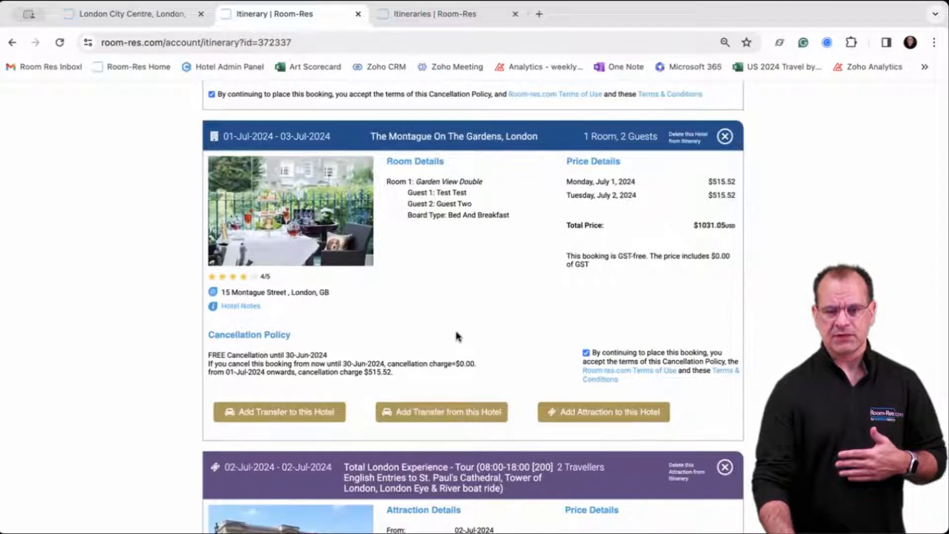
pyautogui.scroll(5, 455, 334)
pyautogui.scroll(2, 455, 334)
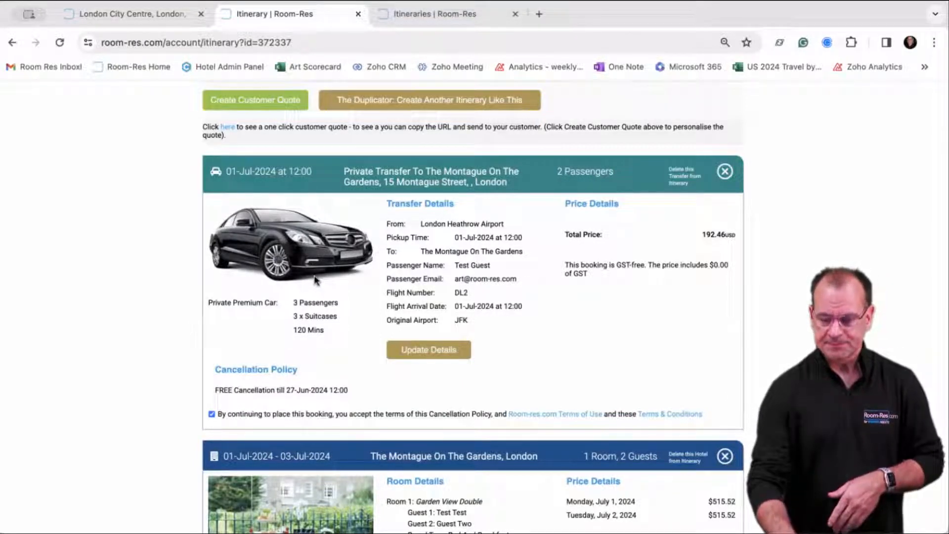
pyautogui.scroll(-1, 290, 257)
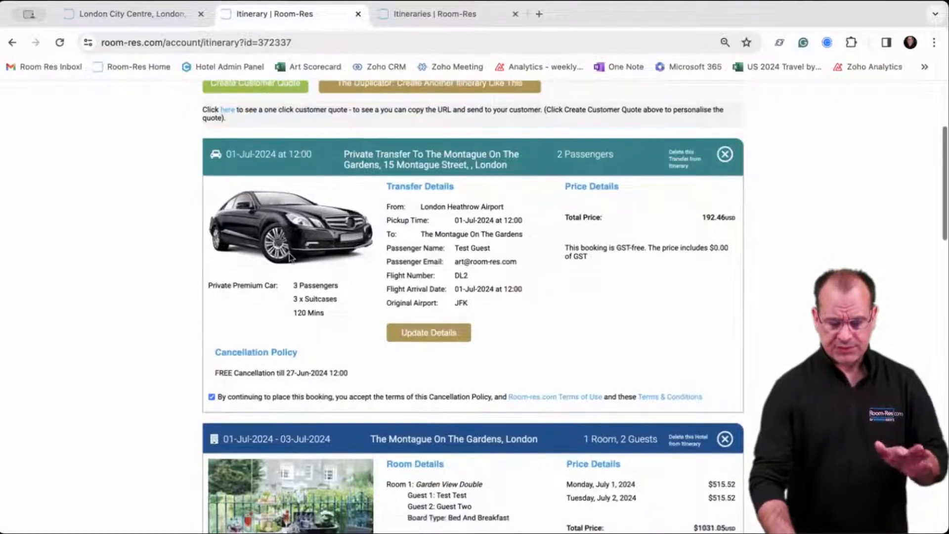
pyautogui.scroll(-2, 429, 280)
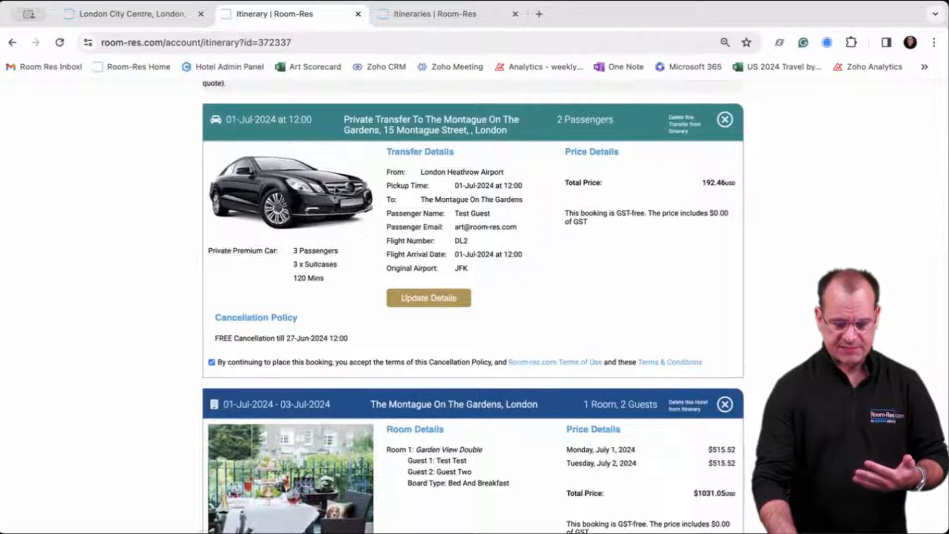
pyautogui.scroll(-5, 411, 265)
pyautogui.scroll(-15, 410, 268)
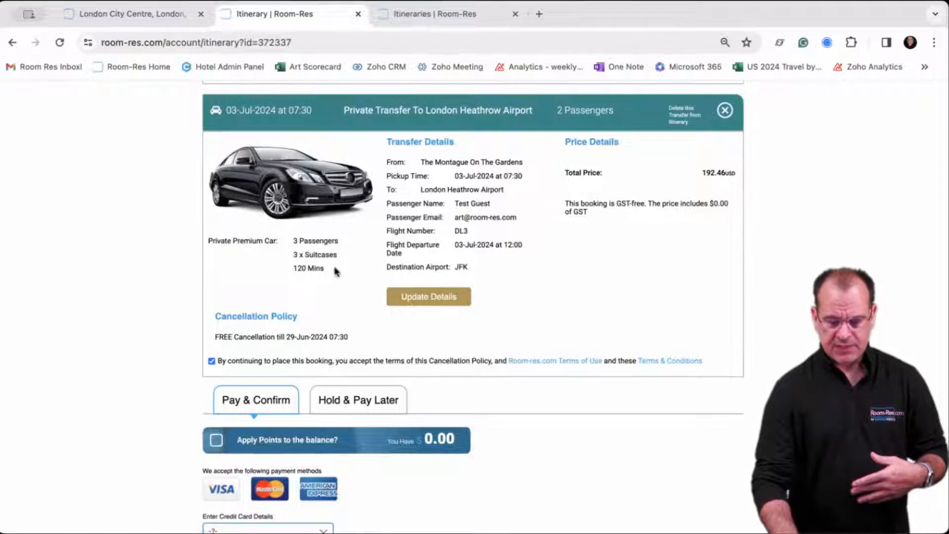
pyautogui.scroll(1, 431, 263)
pyautogui.scroll(15, 431, 263)
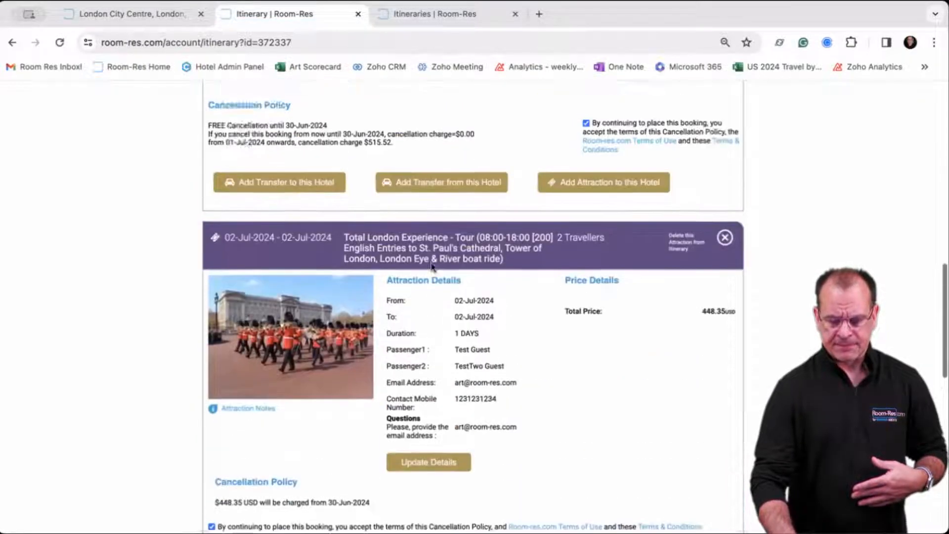
pyautogui.scroll(-3, 431, 263)
pyautogui.scroll(-1, 430, 262)
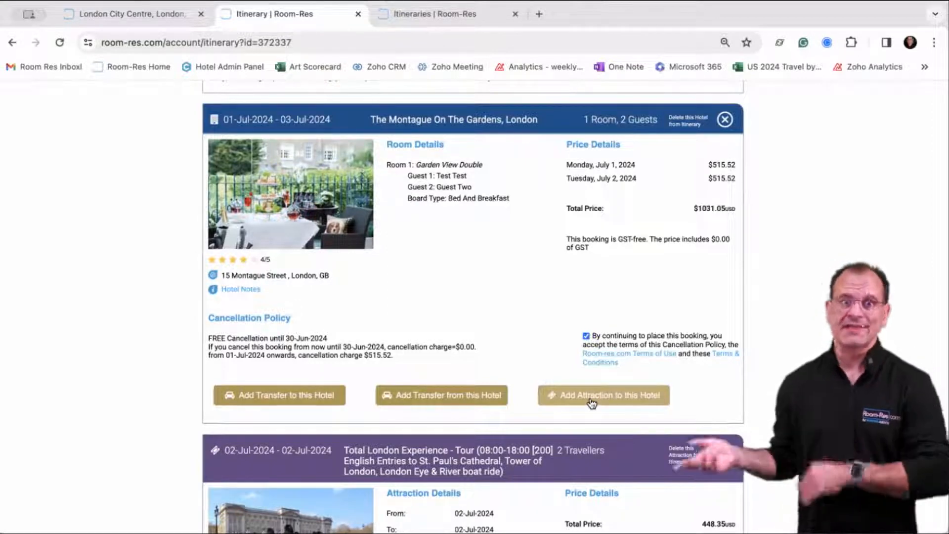
pyautogui.scroll(-5, 592, 403)
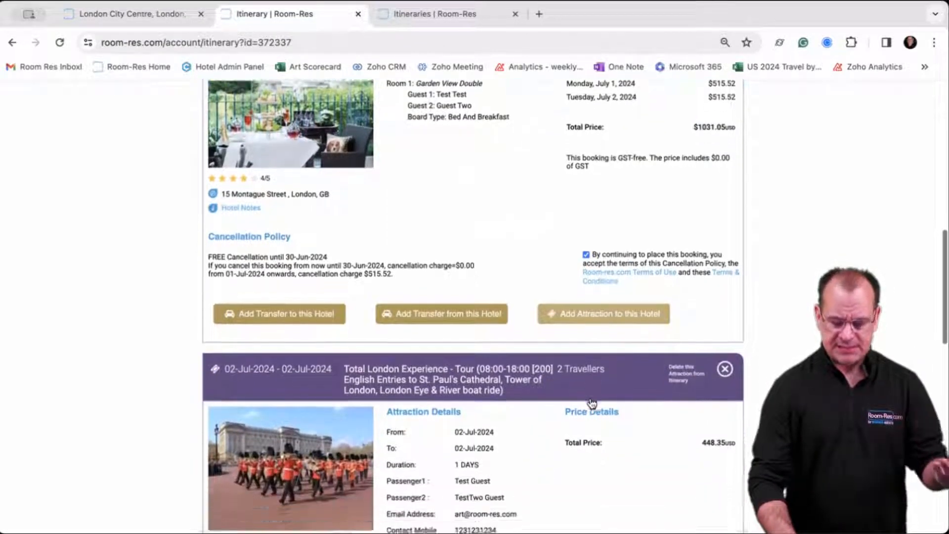
pyautogui.scroll(-1, 589, 396)
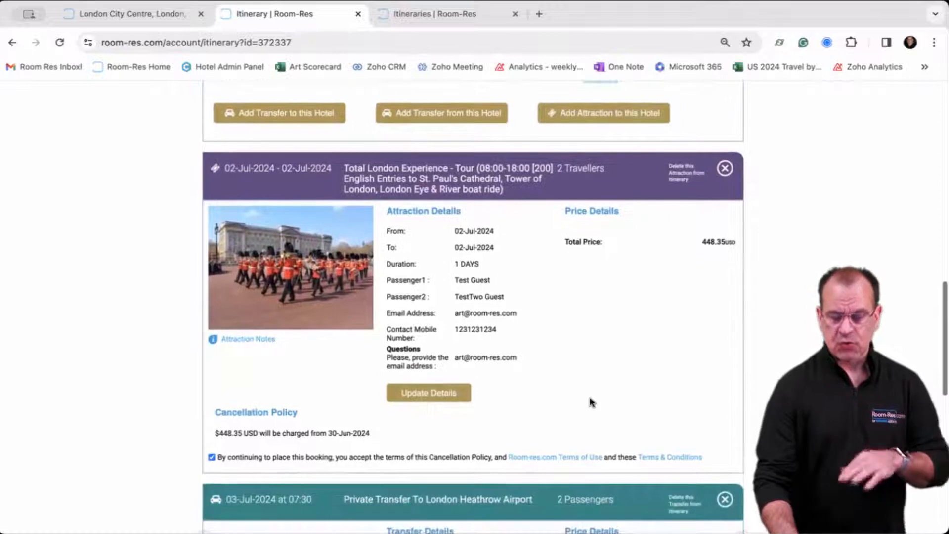
pyautogui.scroll(-1, 584, 399)
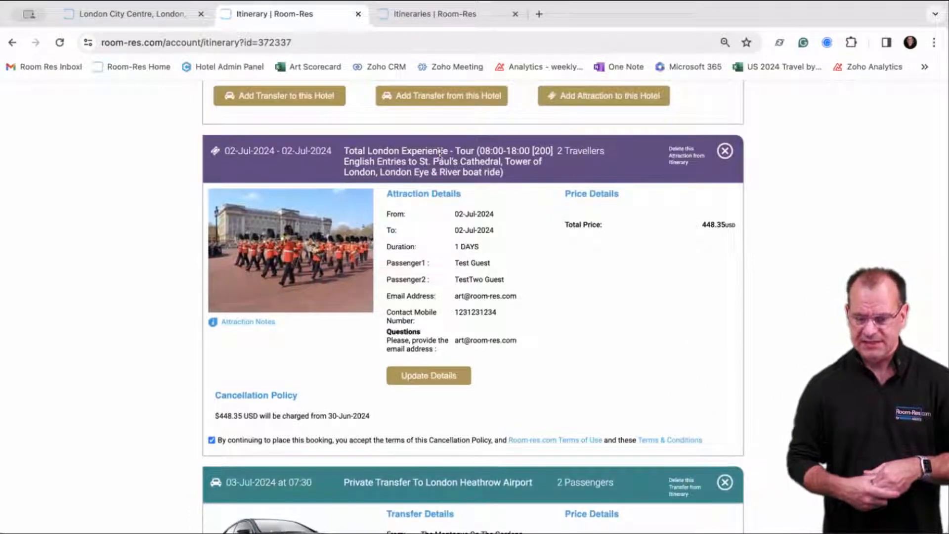
pyautogui.scroll(-2, 440, 153)
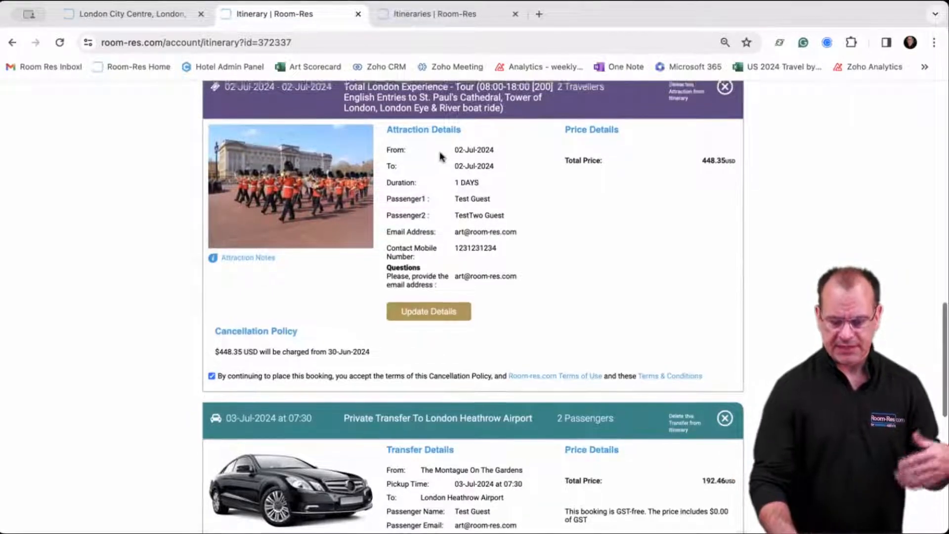
pyautogui.scroll(-1, 440, 154)
pyautogui.scroll(2, 439, 154)
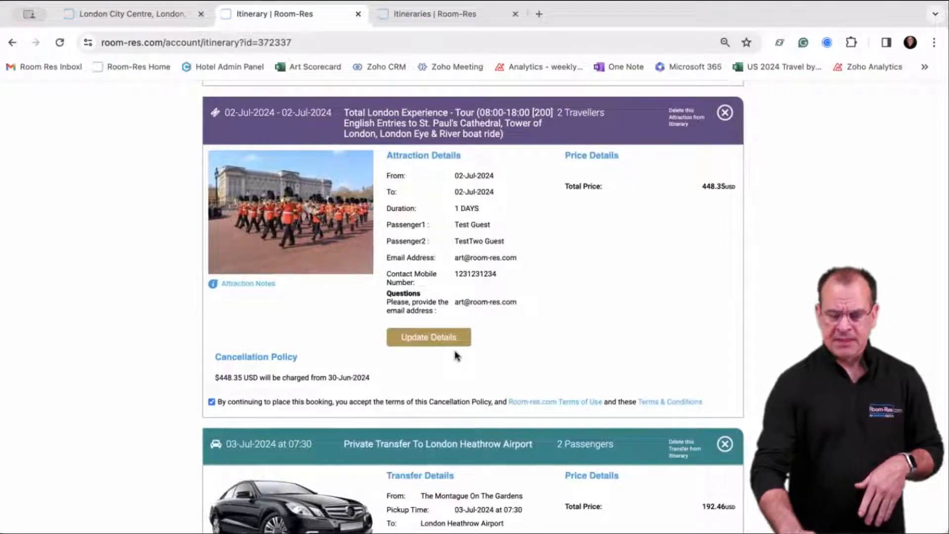
pyautogui.scroll(15, 455, 355)
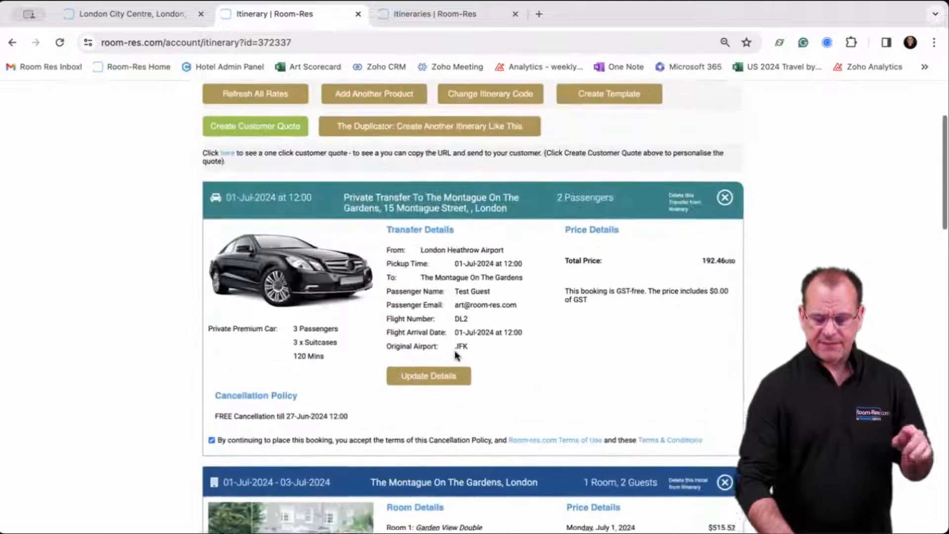
pyautogui.scroll(1, 456, 355)
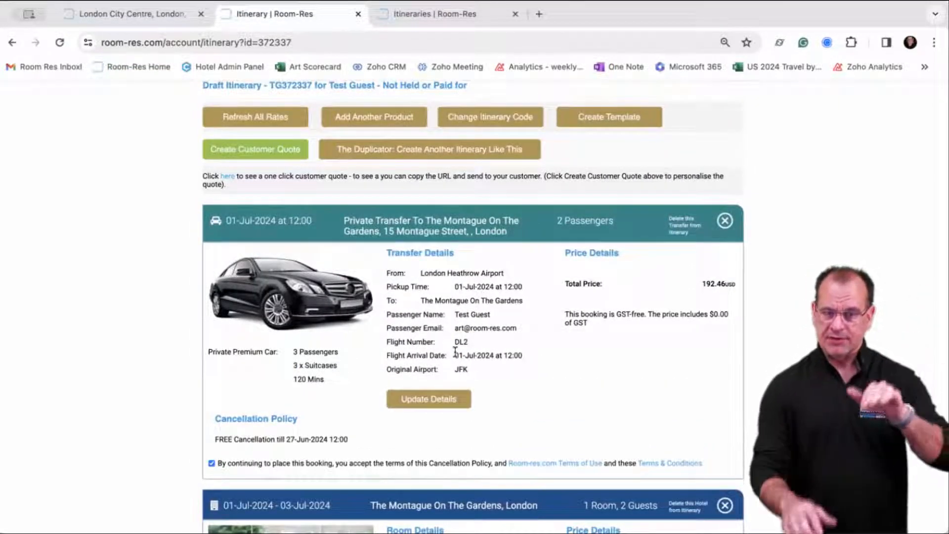
pyautogui.scroll(-3, 455, 326)
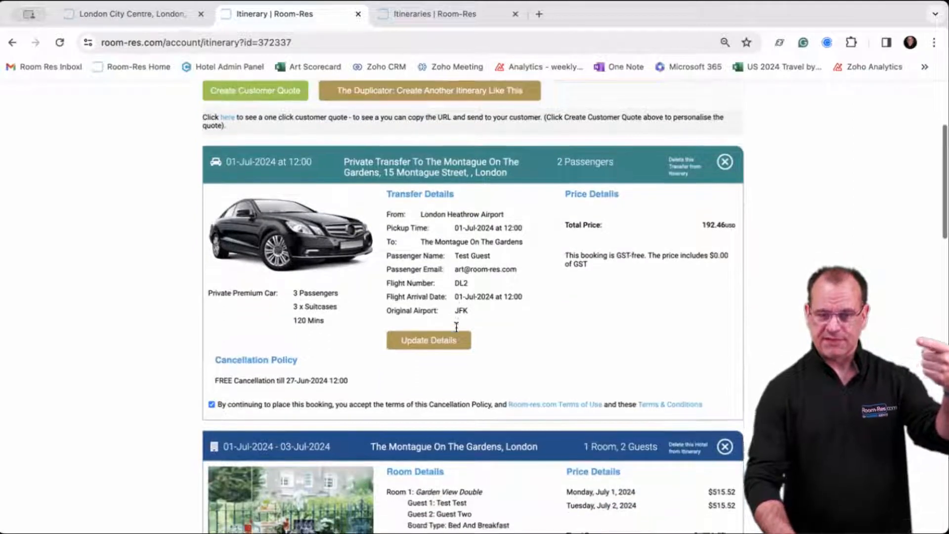
pyautogui.scroll(-10, 455, 326)
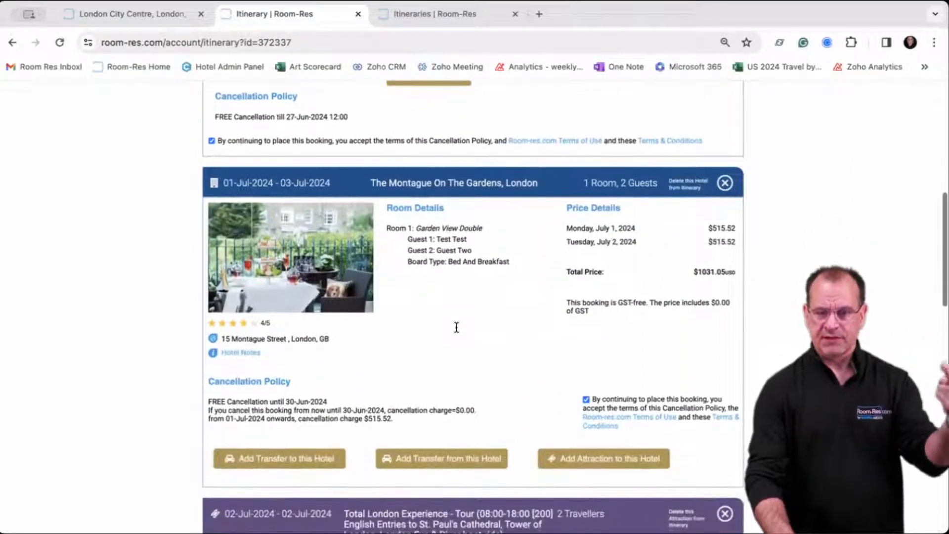
pyautogui.scroll(-8, 455, 327)
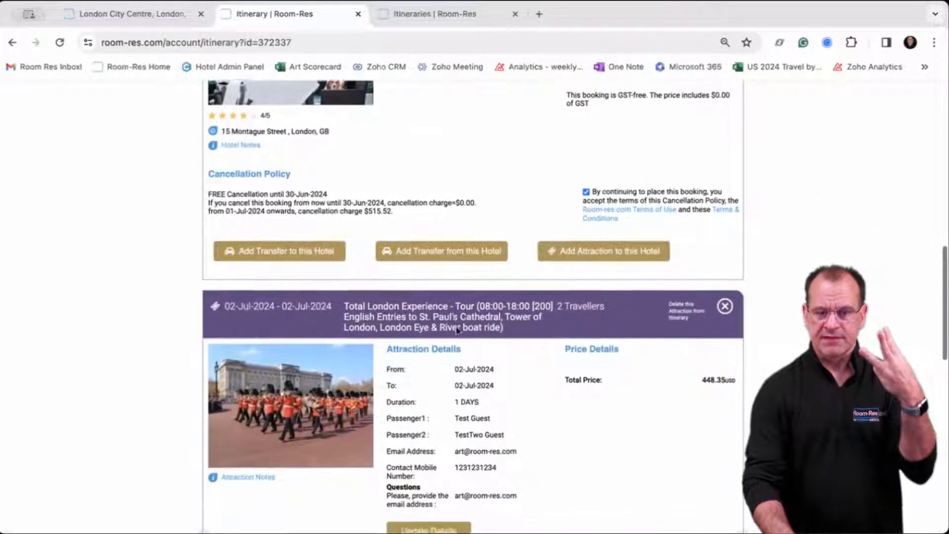
pyautogui.scroll(-4, 455, 328)
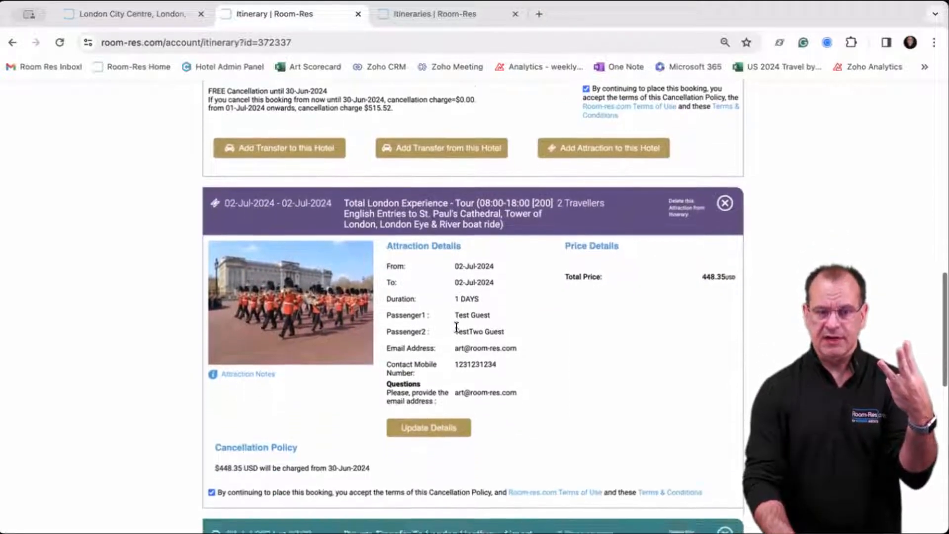
pyautogui.scroll(-9, 456, 327)
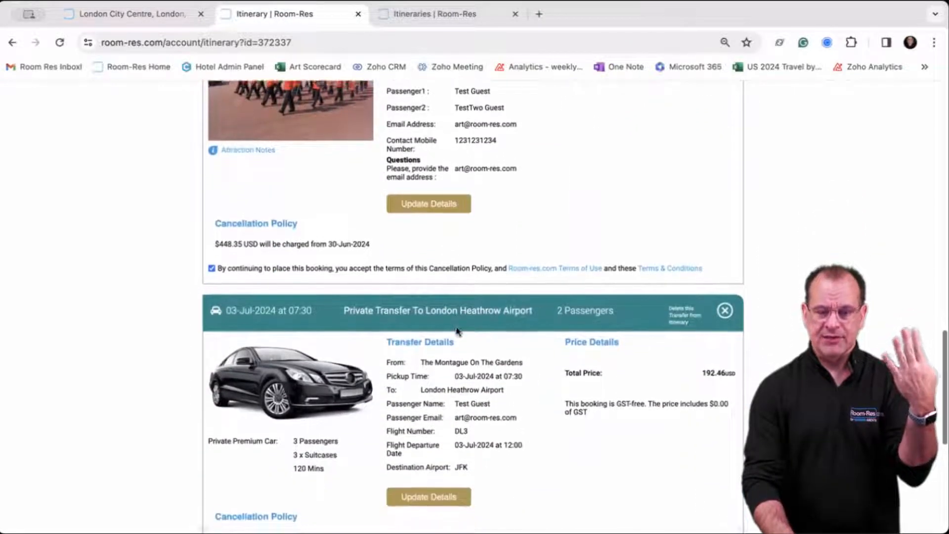
pyautogui.scroll(-2, 456, 330)
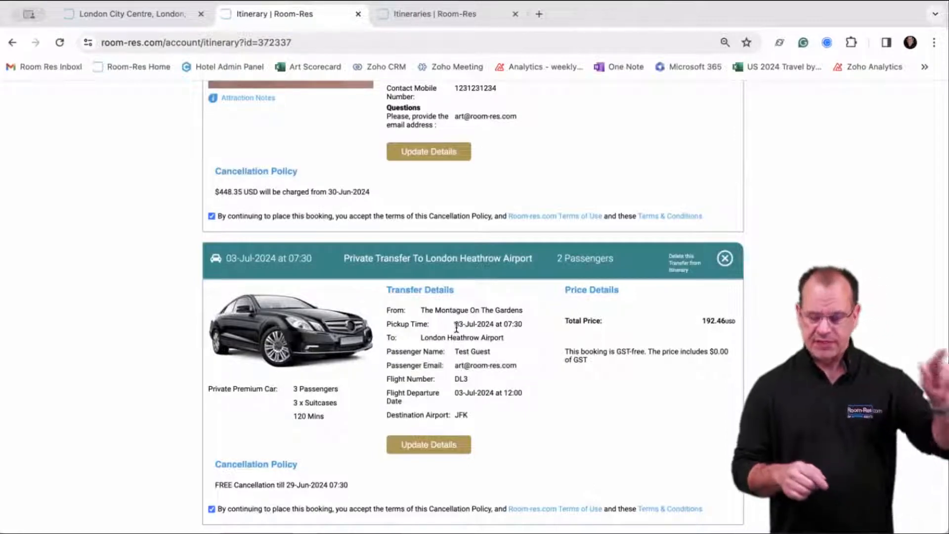
pyautogui.scroll(-3, 456, 327)
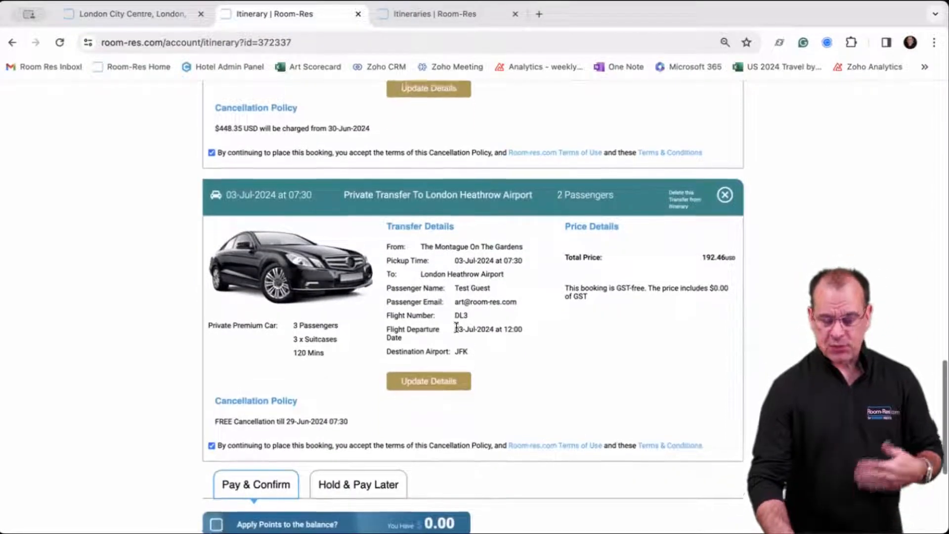
pyautogui.scroll(20, 456, 327)
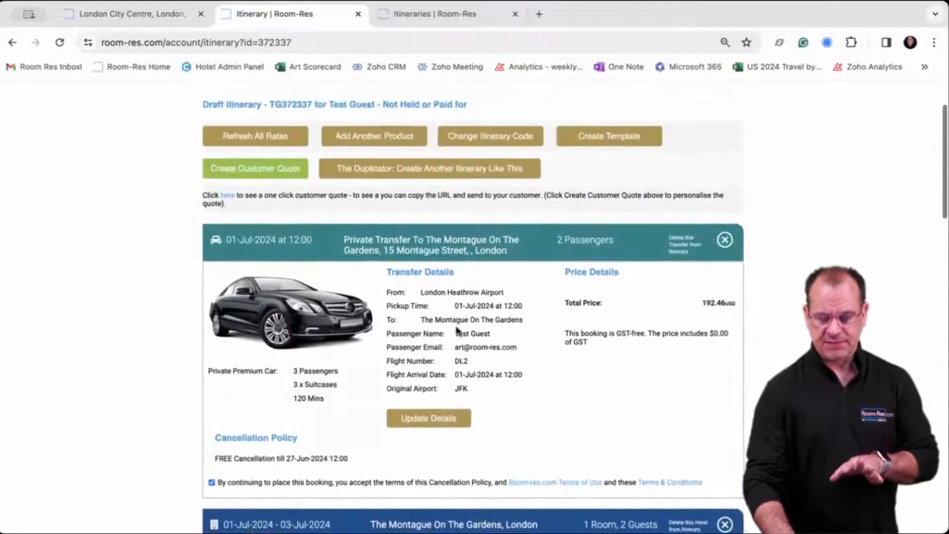
pyautogui.scroll(1, 456, 330)
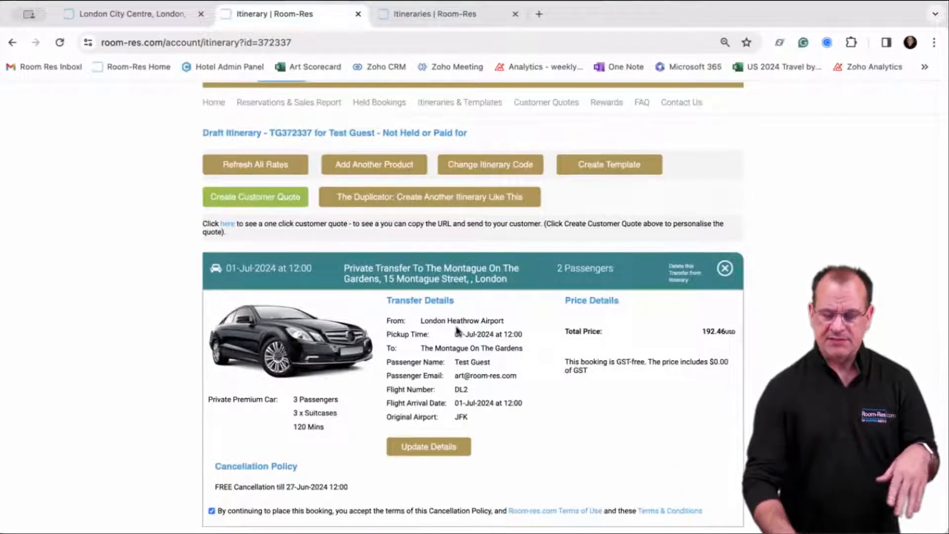
pyautogui.scroll(-7, 456, 330)
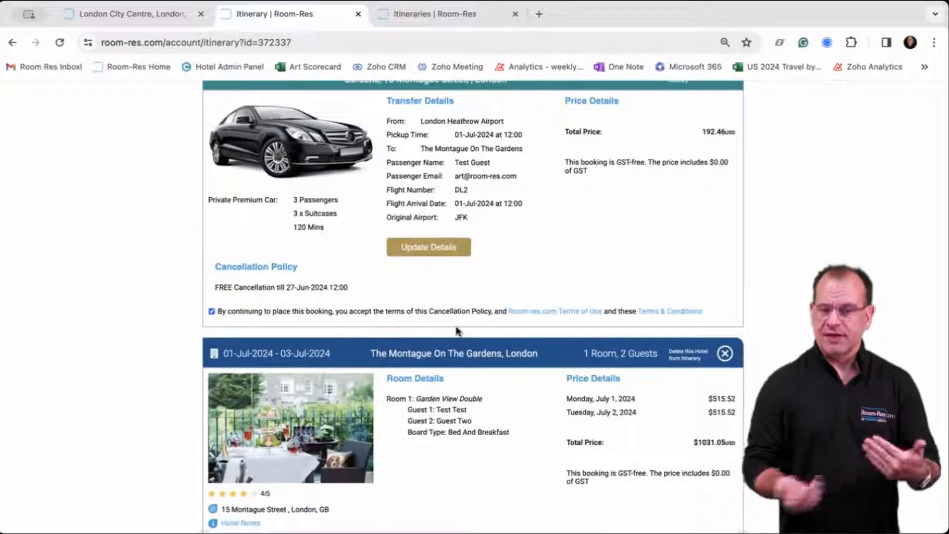
pyautogui.scroll(4, 456, 330)
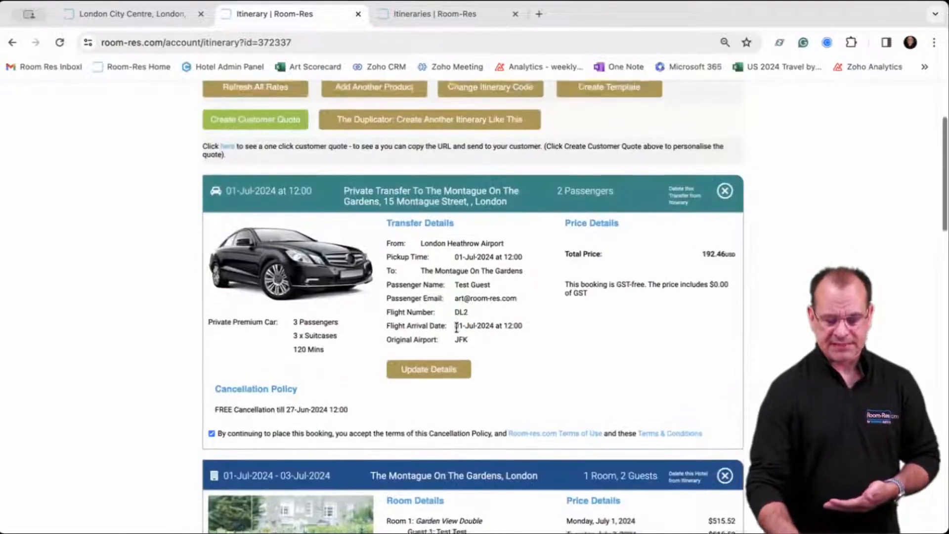
pyautogui.scroll(4, 456, 327)
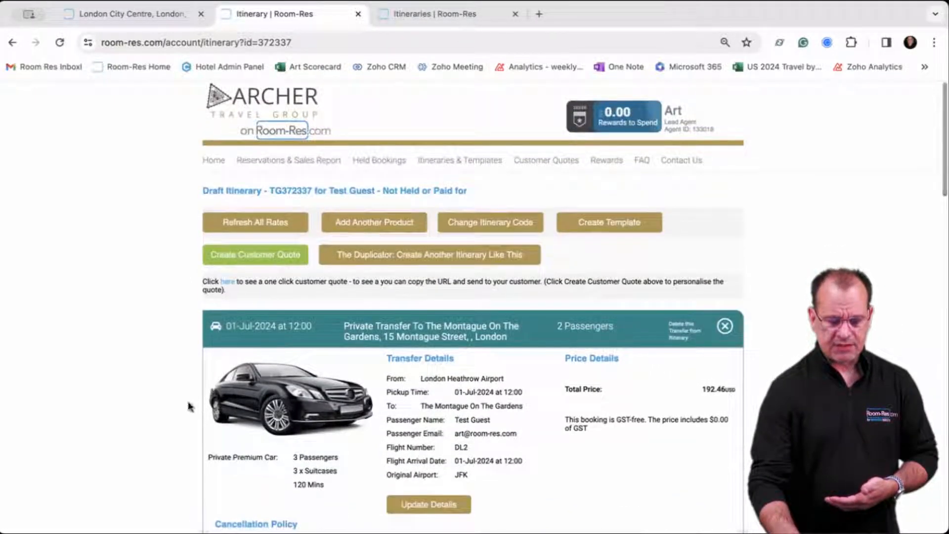
pyautogui.click(255, 261)
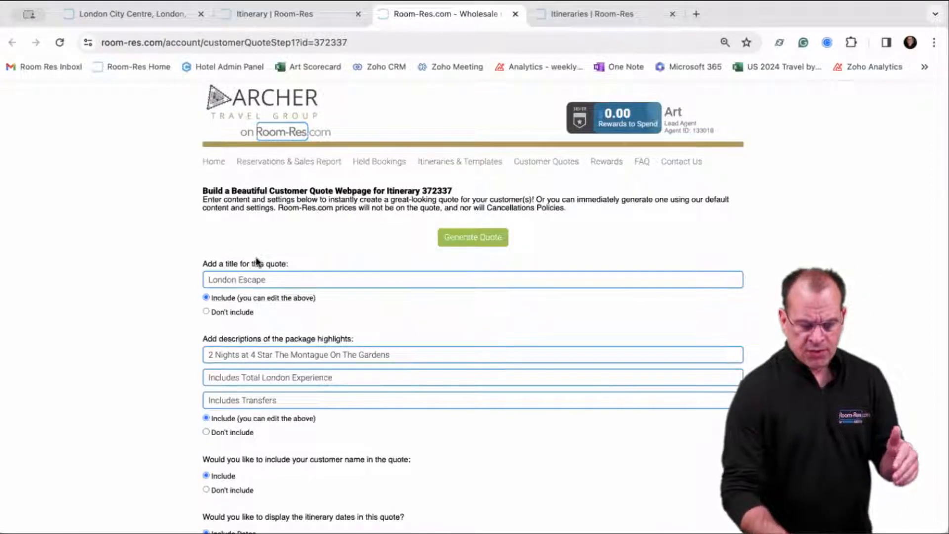
pyautogui.scroll(-2, 318, 237)
pyautogui.scroll(-5, 317, 237)
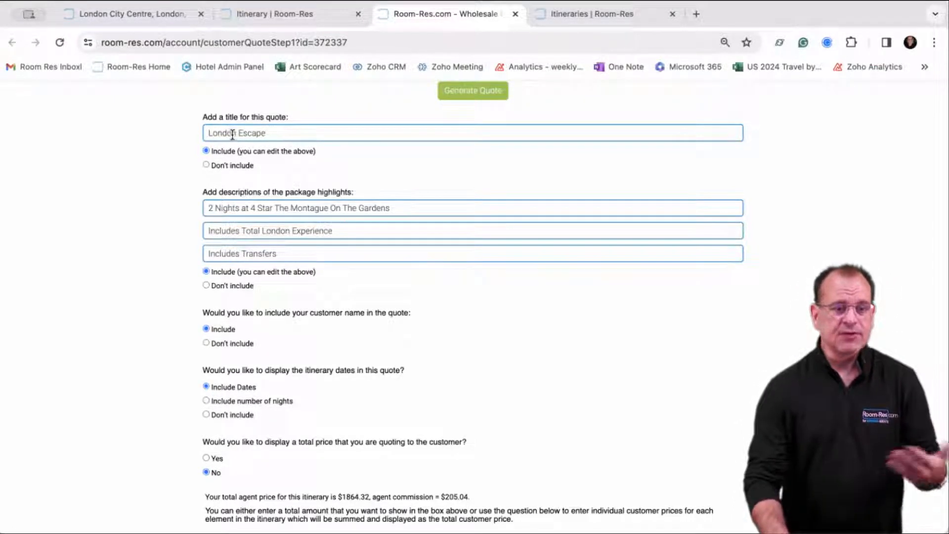
pyautogui.scroll(-1, 279, 161)
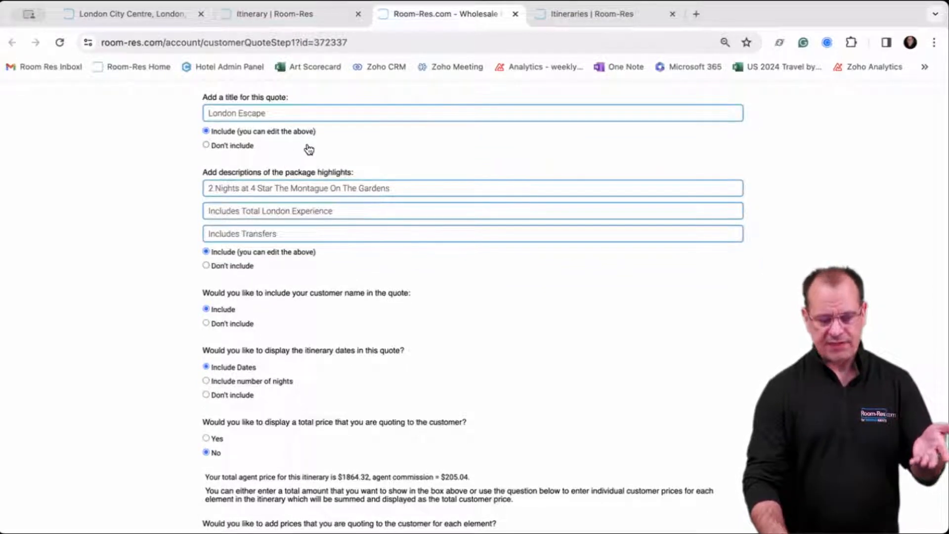
pyautogui.scroll(2, 315, 201)
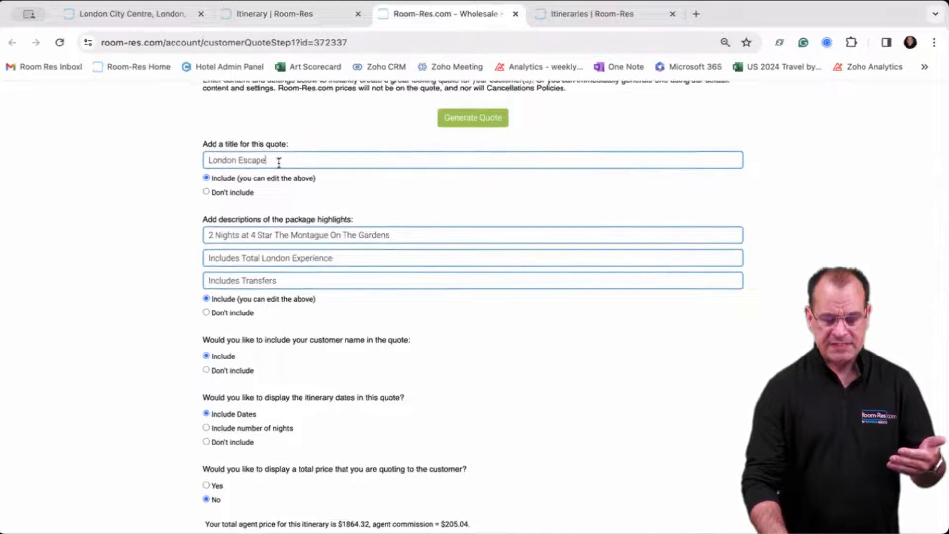
# Prefix the quote title with 'Lovely' so it reads 'Lovely London Escape'.
pyautogui.moveTo(278, 161); pyautogui.dragTo(183, 159)
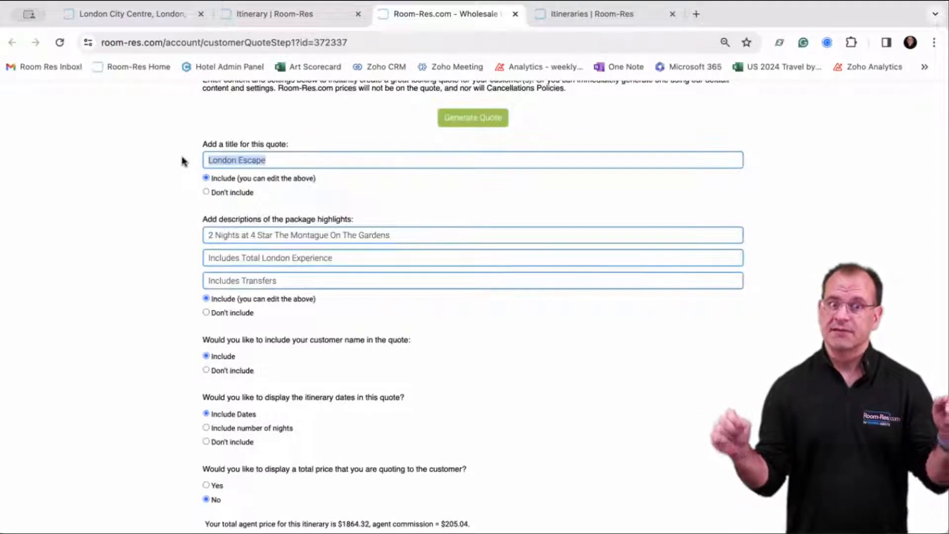
pyautogui.click(240, 160)
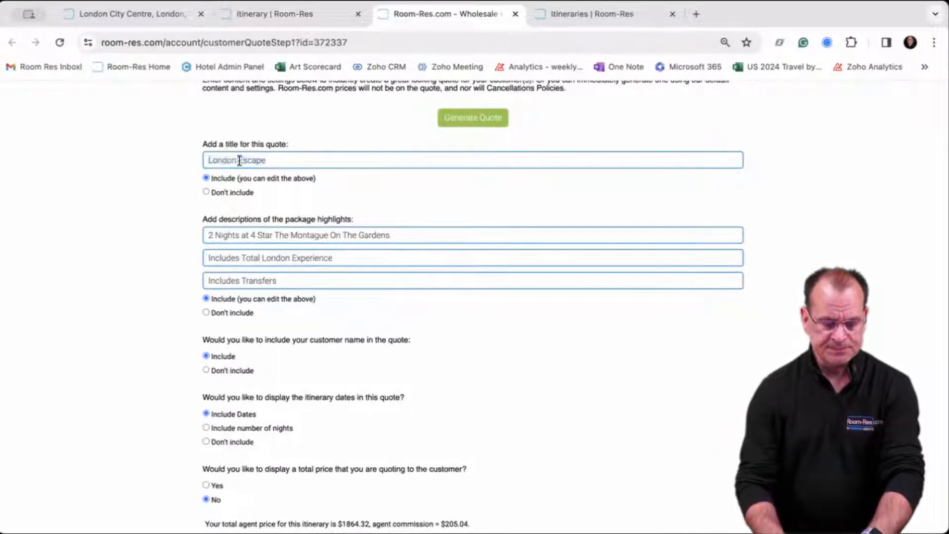
pyautogui.click(208, 160)
pyautogui.write('Lovely')
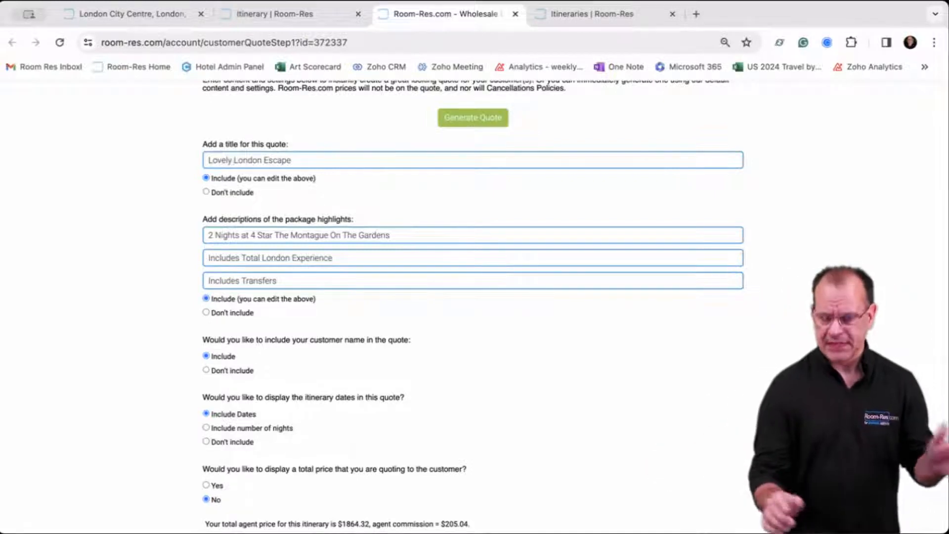
pyautogui.scroll(-1, 474, 306)
pyautogui.scroll(-1, 474, 306)
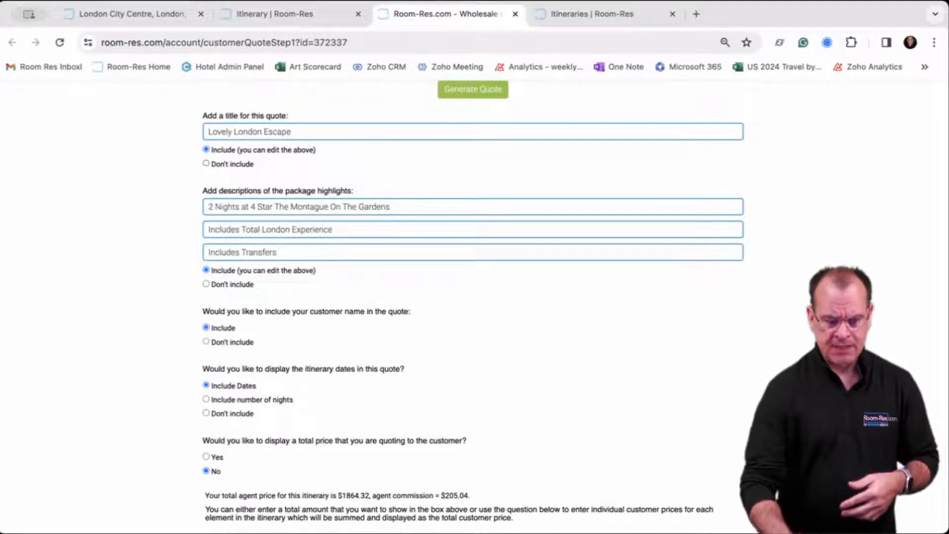
pyautogui.moveTo(392, 208); pyautogui.dragTo(193, 206)
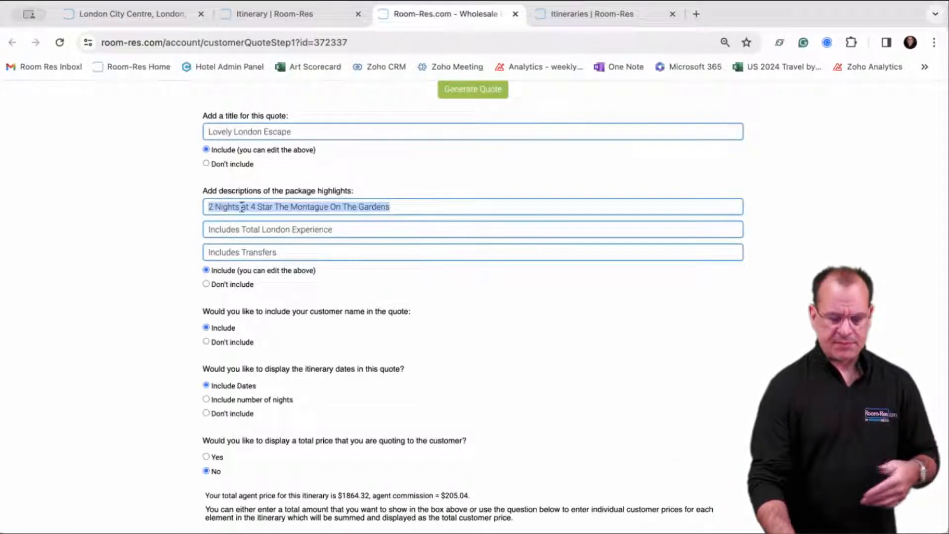
# Change the first highlight to 'The Marvelous Montague' and append 'with various entrances' to the second.
pyautogui.click(276, 206)
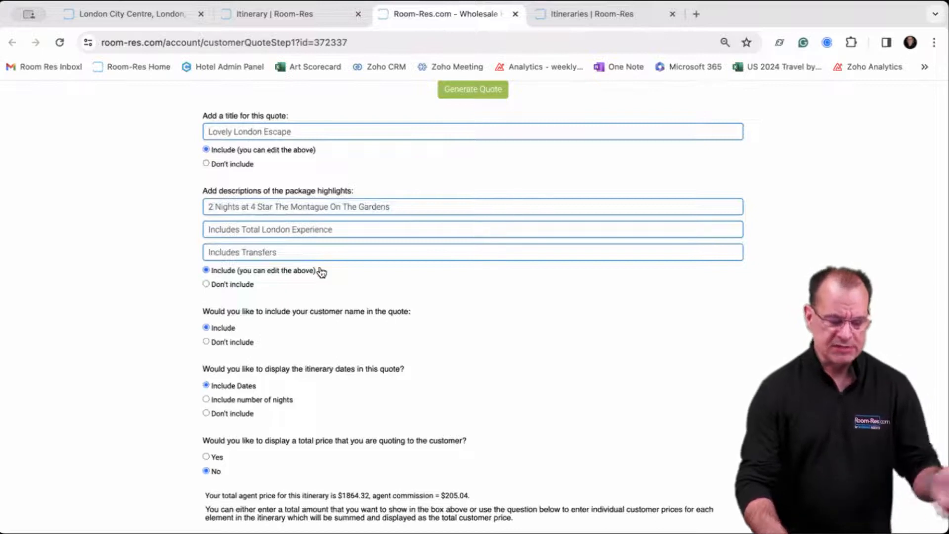
pyautogui.press('BackSpace')
pyautogui.press('BackSpace')
pyautogui.press('BackSpace')
pyautogui.press('BackSpace')
pyautogui.press('BackSpace')
pyautogui.press('BackSpace')
pyautogui.press('BackSpace')
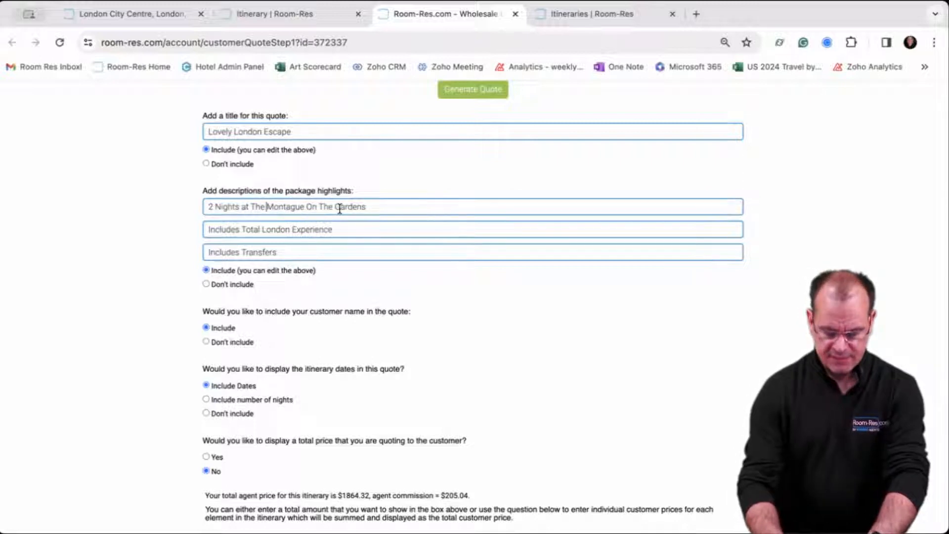
pyautogui.write('Marvelou')
pyautogui.write('s')
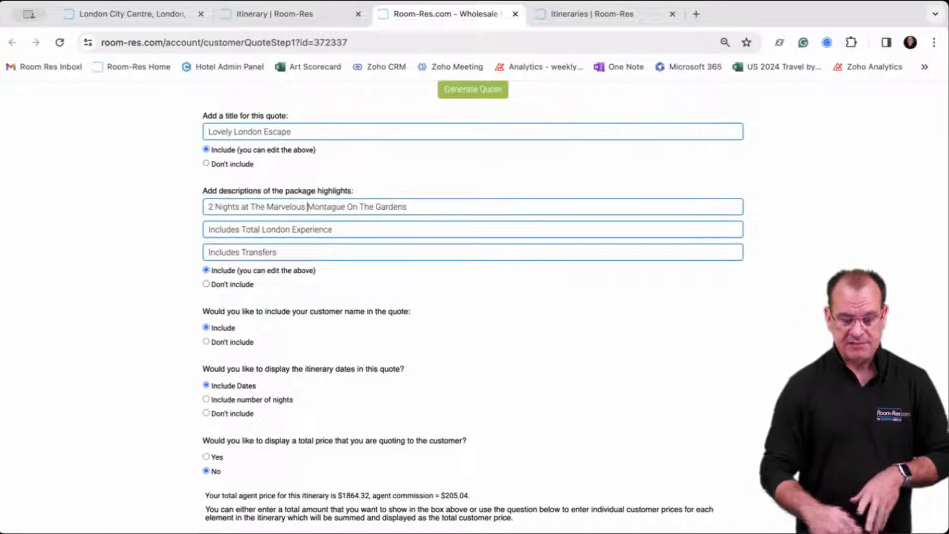
pyautogui.click(356, 231)
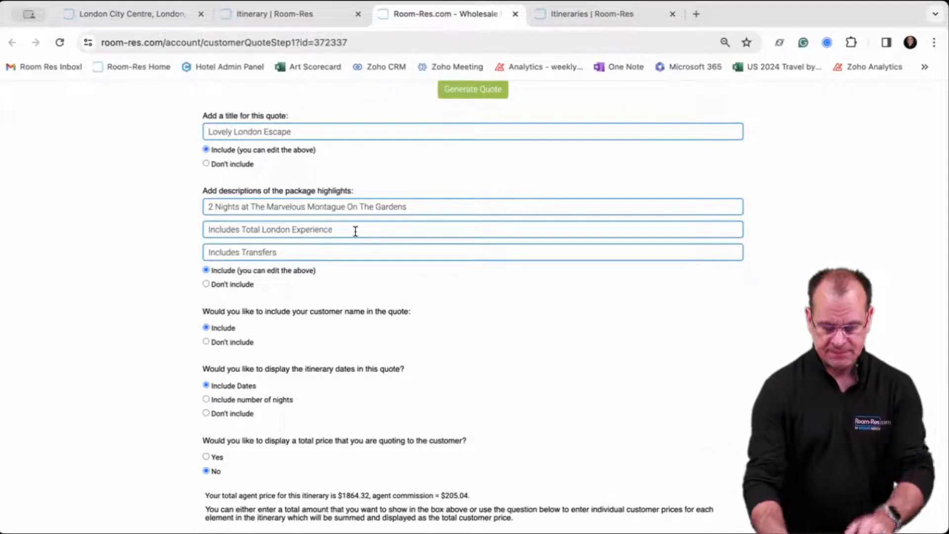
pyautogui.write('with')
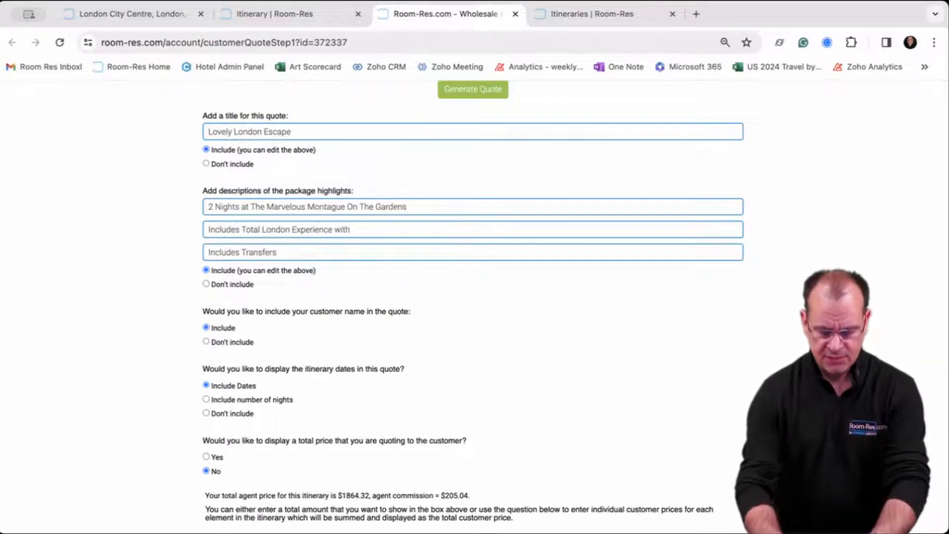
pyautogui.write(' various')
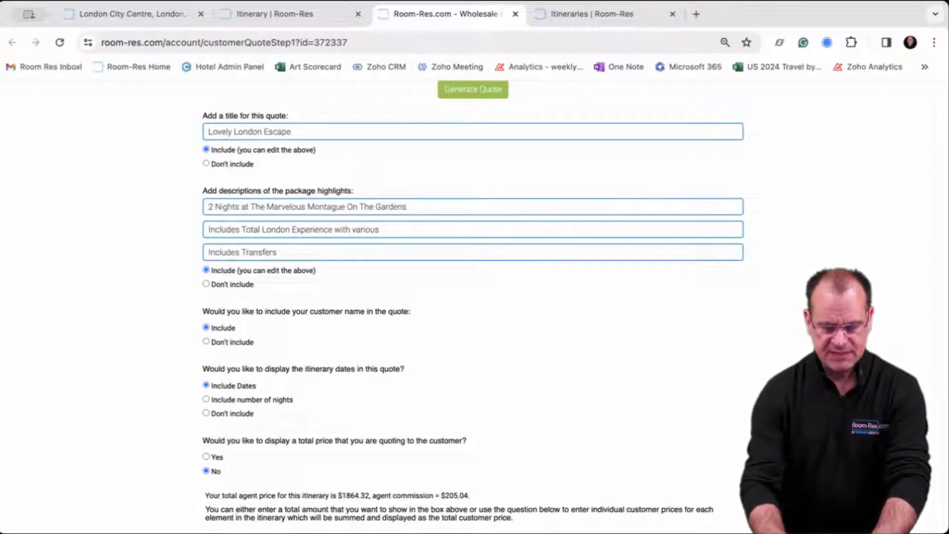
pyautogui.write(' entranc')
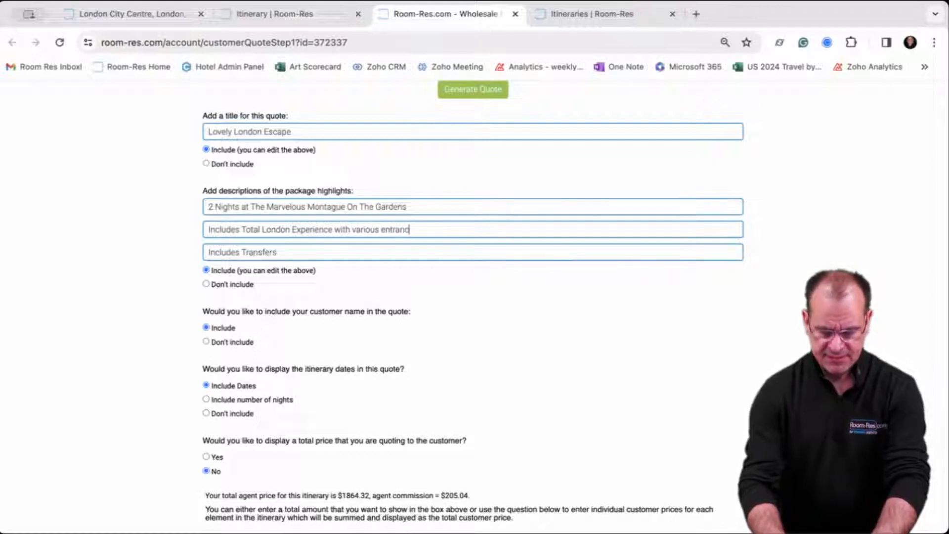
pyautogui.write('es')
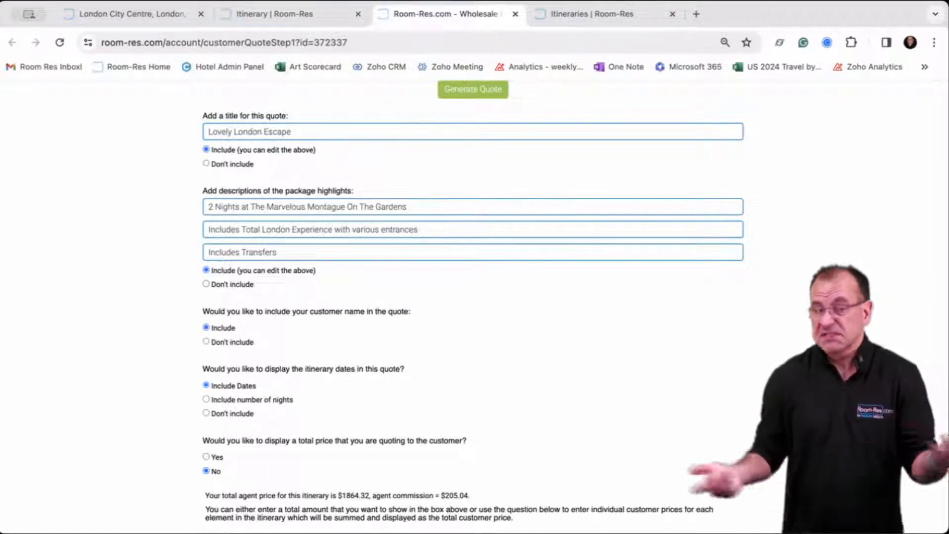
# Extend the third highlight to 'Includes Transfers to and from the airport in London'.
pyautogui.click(309, 253)
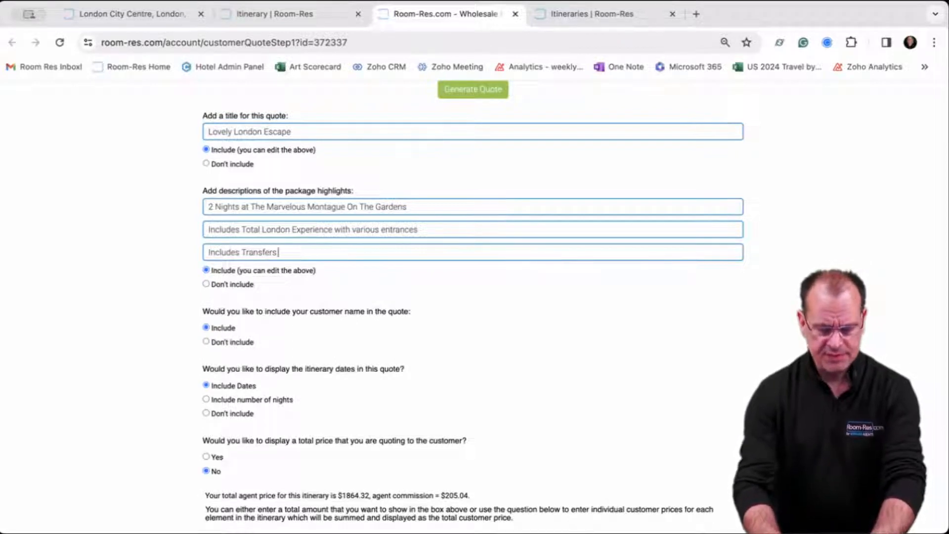
pyautogui.write('to and')
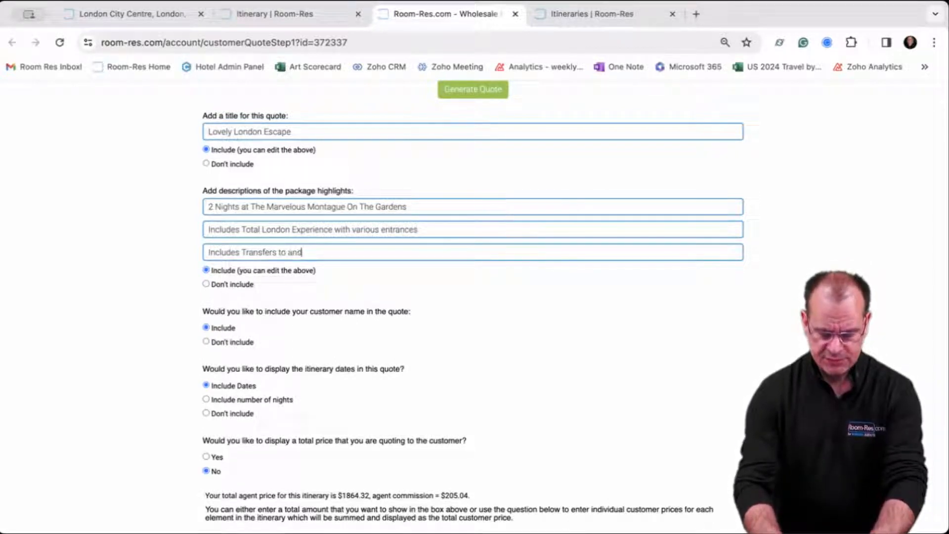
pyautogui.write(' from the airport to')
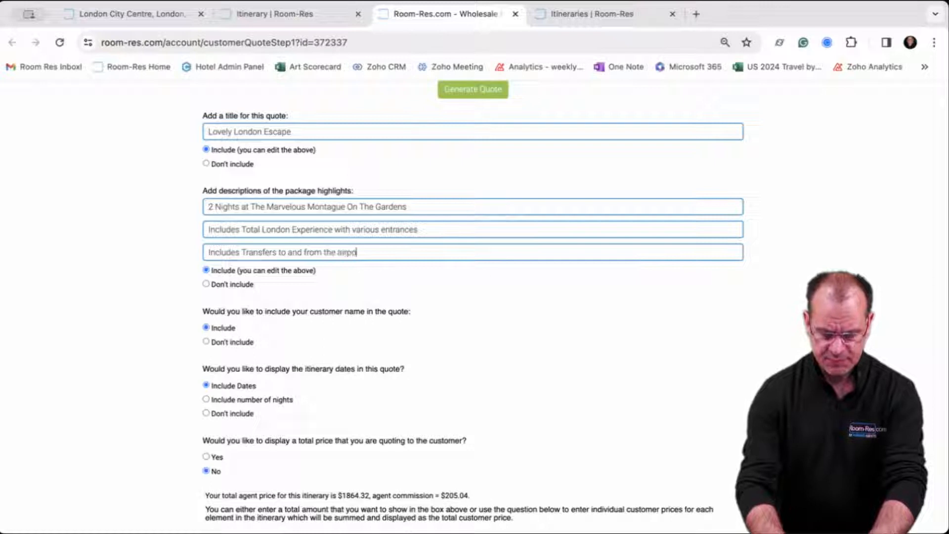
pyautogui.press('BackSpace')
pyautogui.press('BackSpace')
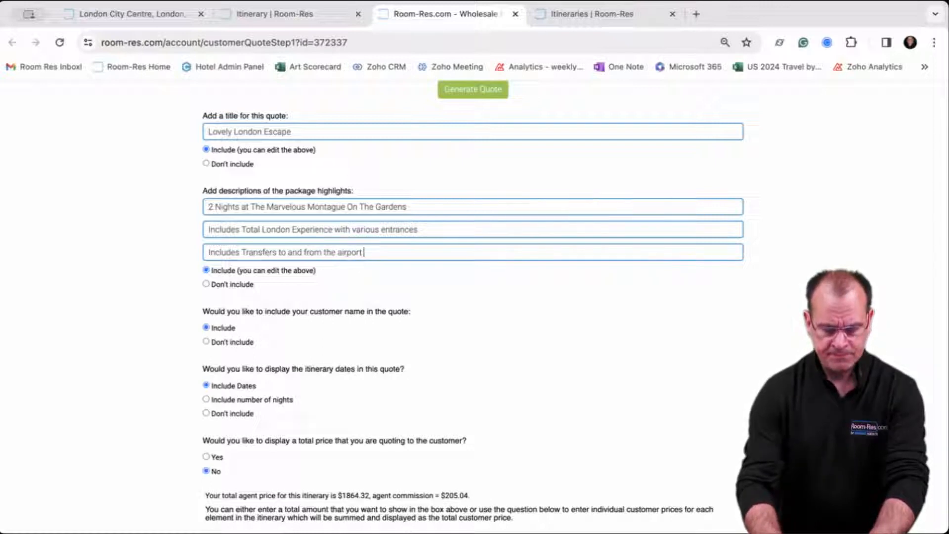
pyautogui.write('in London')
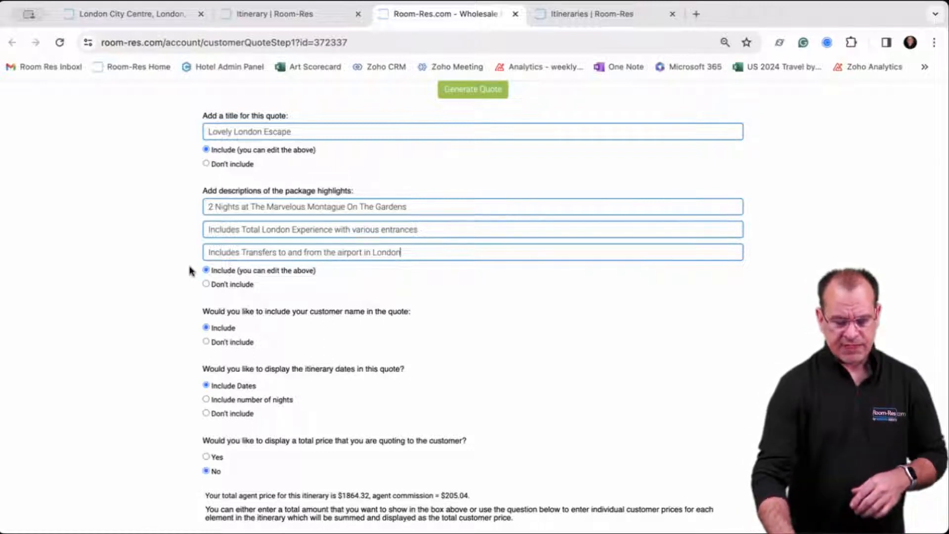
pyautogui.scroll(-1, 189, 271)
pyautogui.scroll(-1, 239, 270)
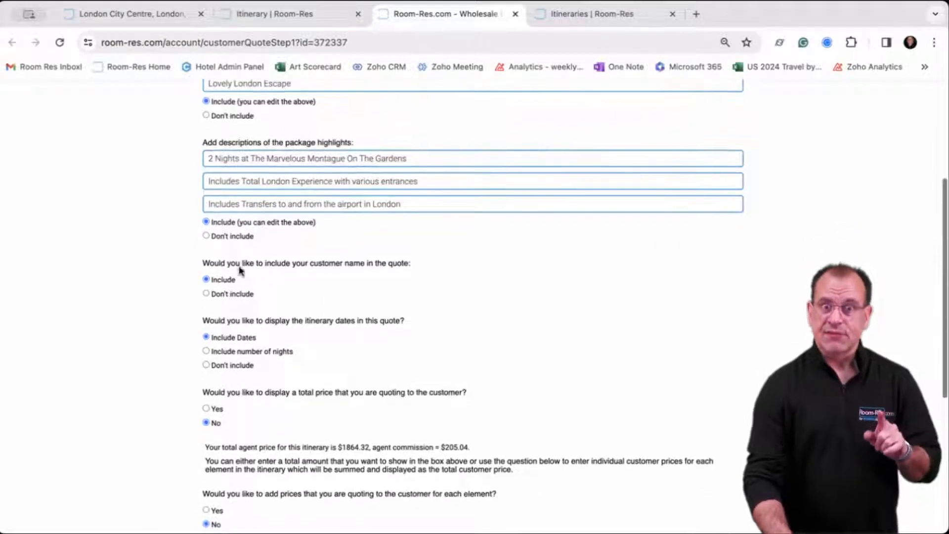
pyautogui.scroll(-1, 240, 270)
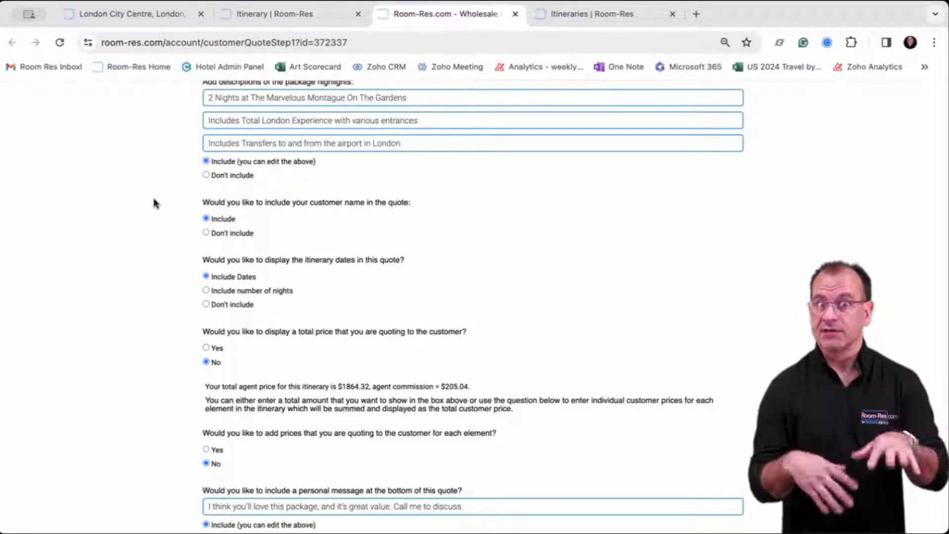
pyautogui.scroll(-1, 155, 202)
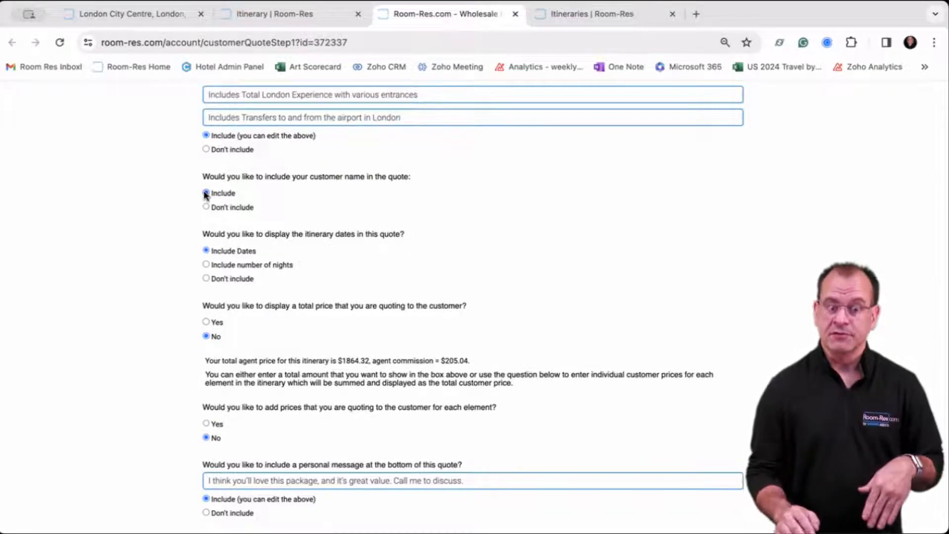
pyautogui.scroll(-3, 205, 194)
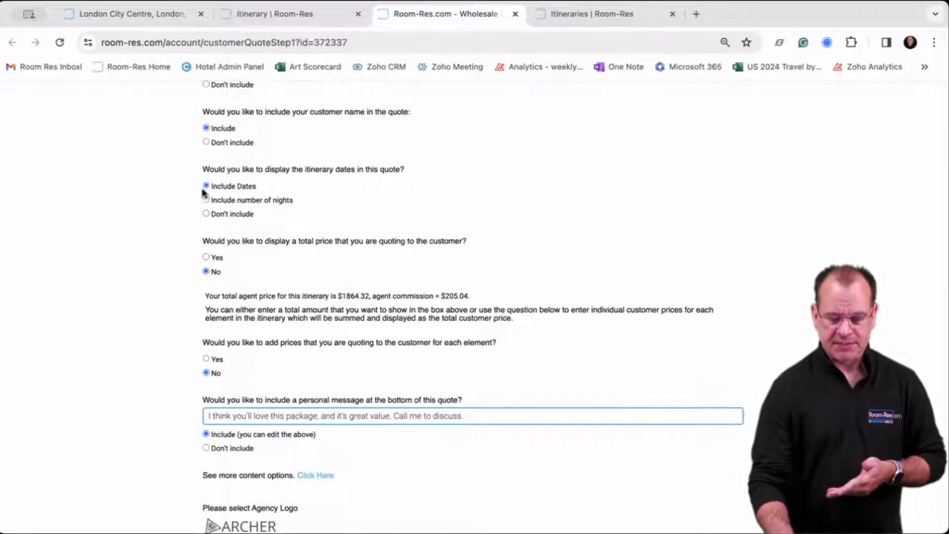
pyautogui.scroll(-1, 188, 237)
pyautogui.scroll(-1, 187, 237)
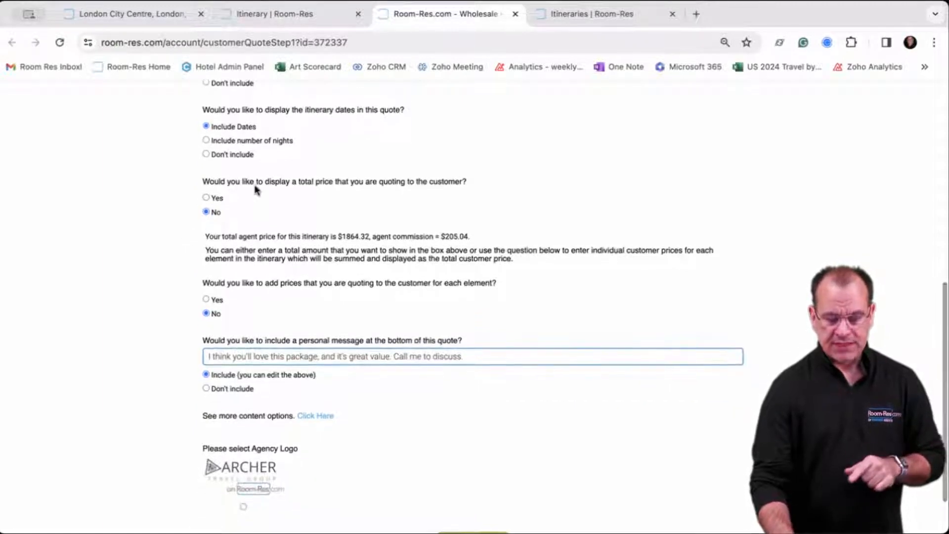
pyautogui.scroll(2, 231, 148)
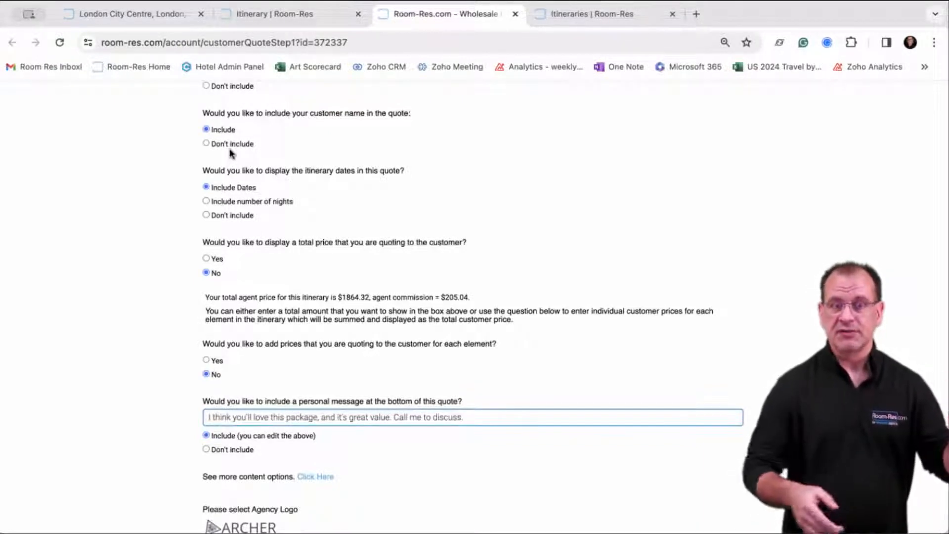
pyautogui.scroll(-2, 229, 153)
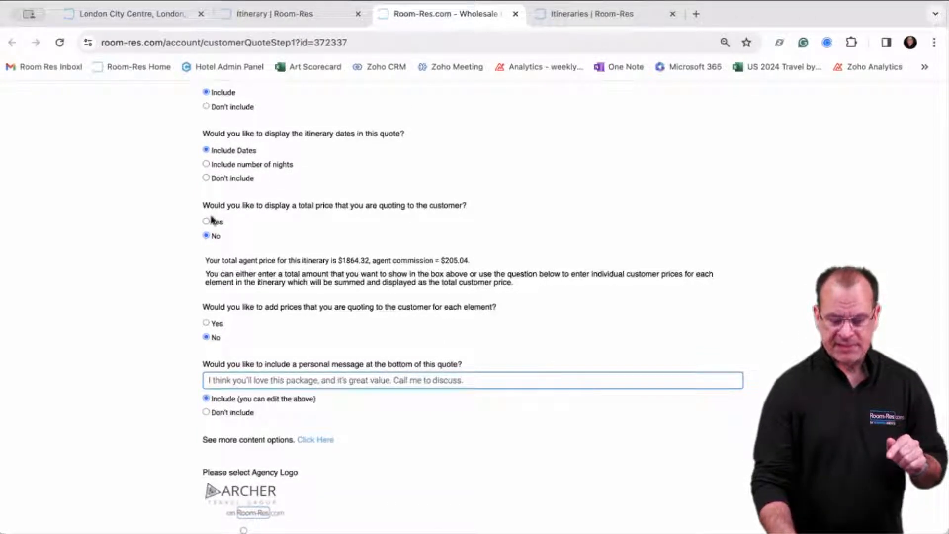
pyautogui.scroll(-1, 260, 214)
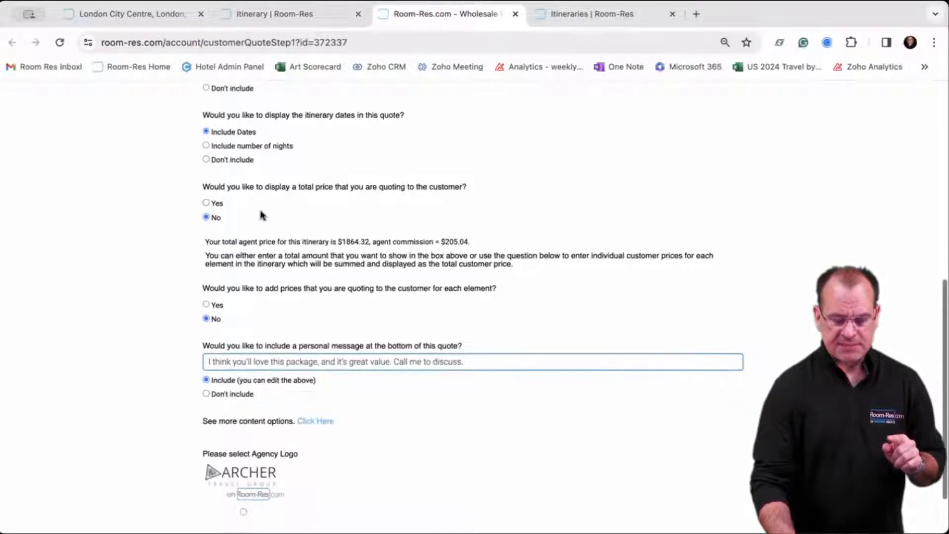
# Choose Yes to display a total price on the quote, prefilled at 1864.32.
pyautogui.click(206, 203)
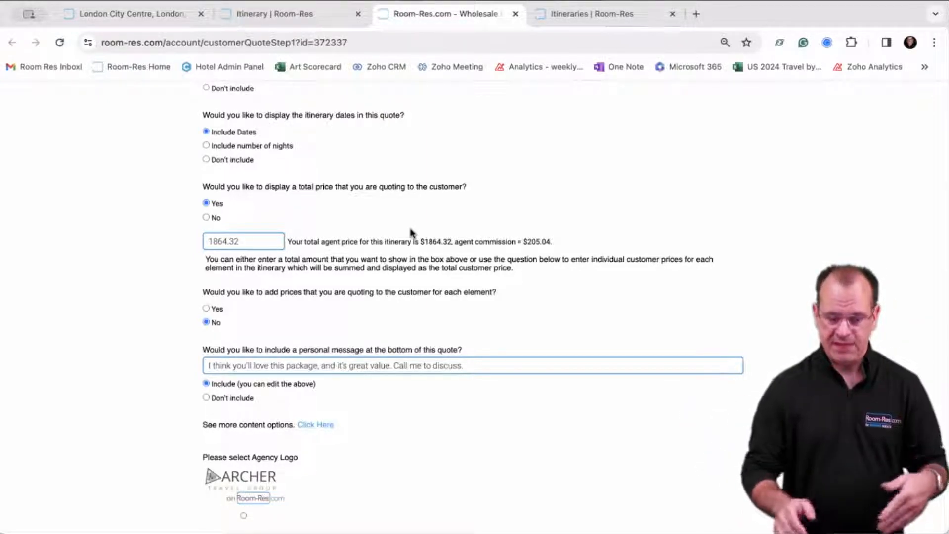
pyautogui.scroll(-2, 411, 232)
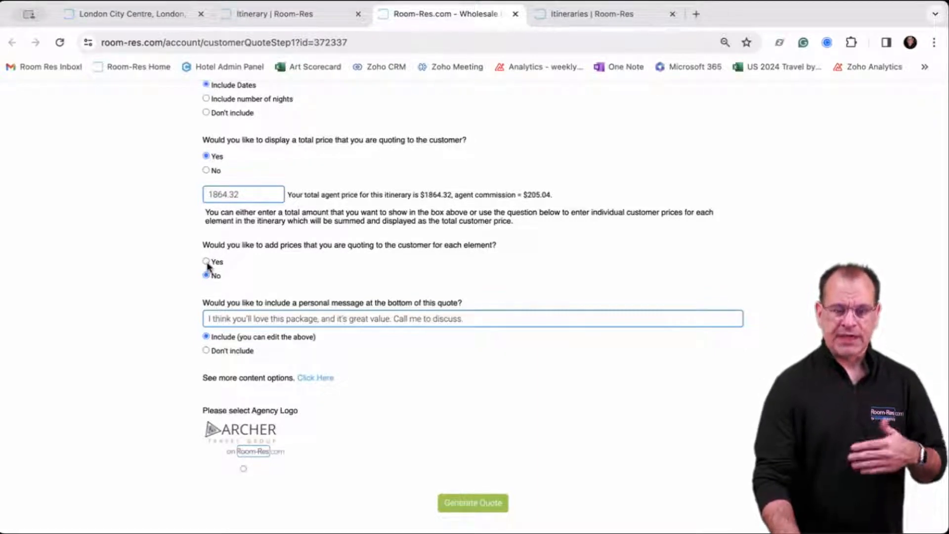
# Turn on per-element prices: room 1031.05, two transfers at 192.46, attraction 448.35.
pyautogui.click(207, 263)
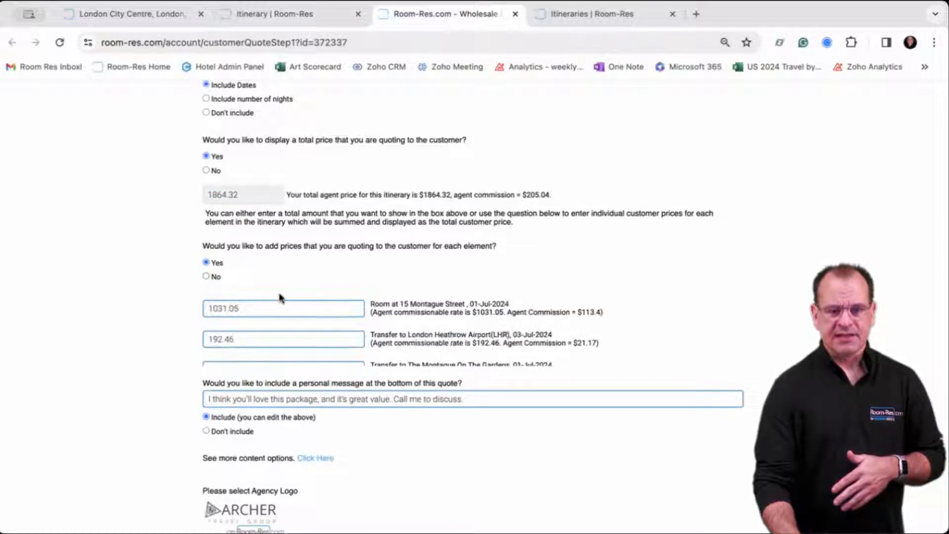
pyautogui.scroll(-1, 280, 297)
pyautogui.scroll(-1, 280, 297)
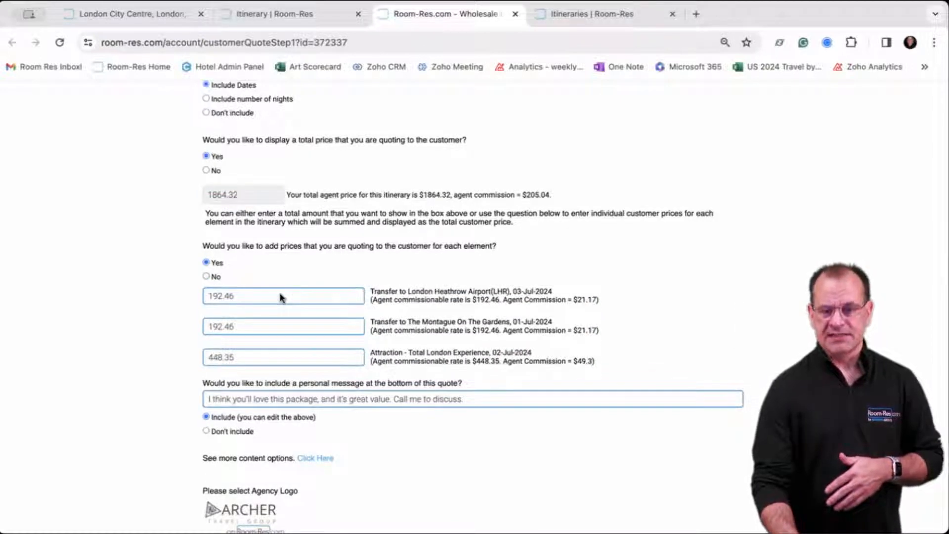
pyautogui.scroll(2, 280, 295)
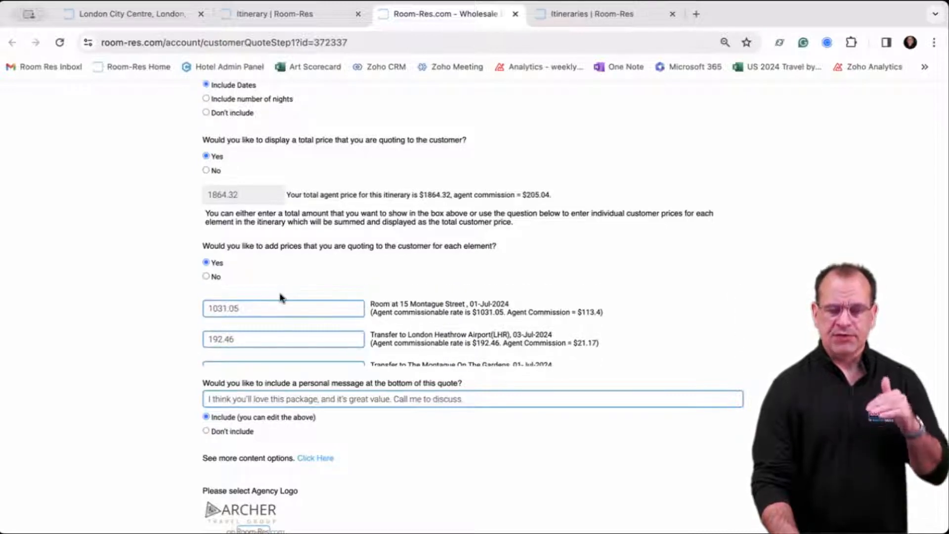
pyautogui.scroll(-1, 280, 297)
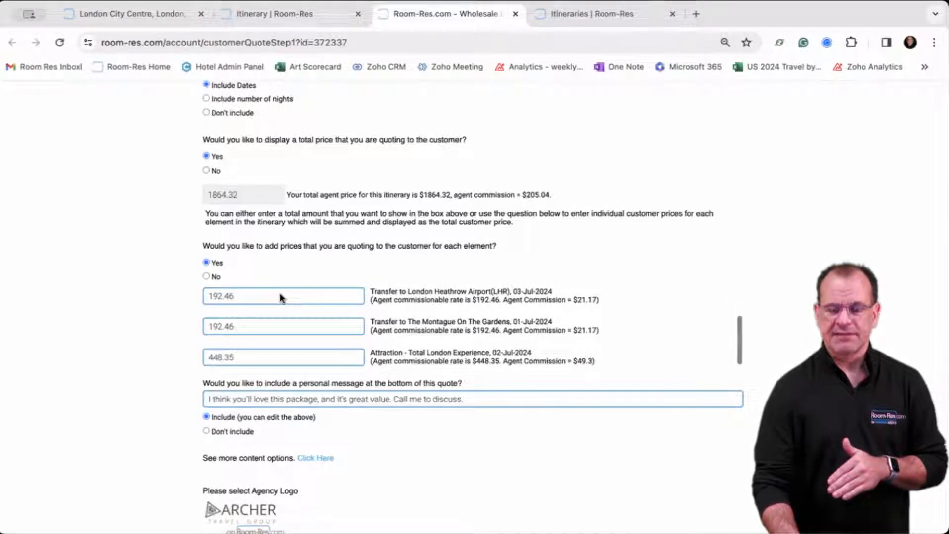
pyautogui.scroll(1, 279, 295)
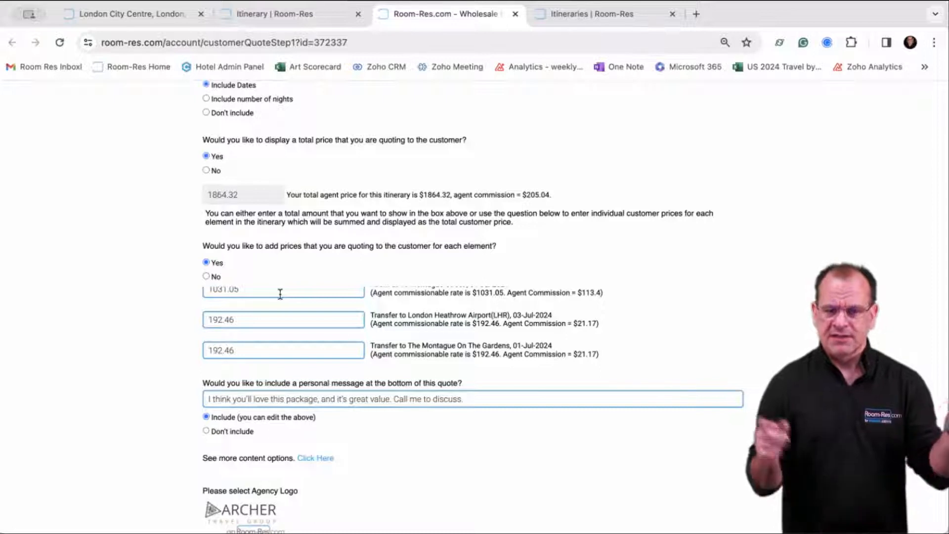
# Switch per-element prices back off, append a contact phone number to the message, and pick the Archer logo.
pyautogui.click(206, 277)
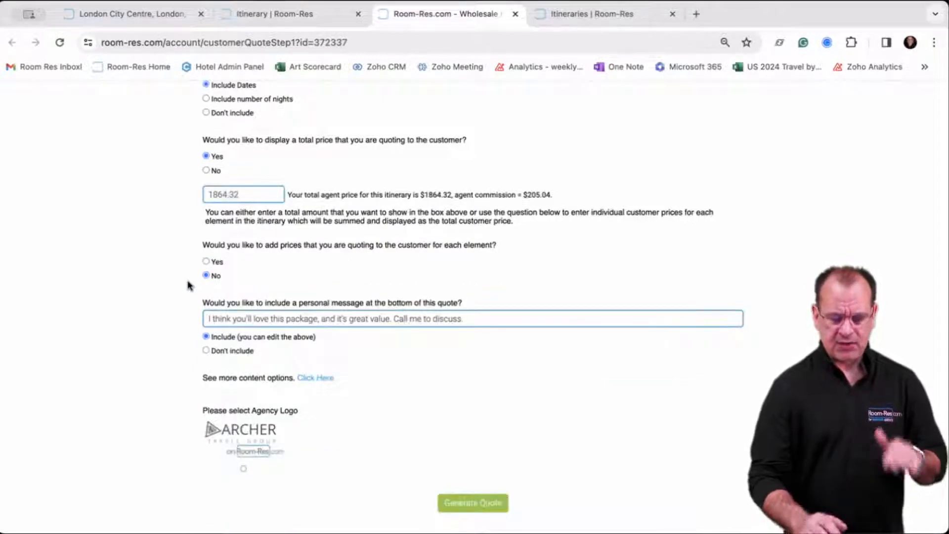
pyautogui.scroll(-1, 188, 317)
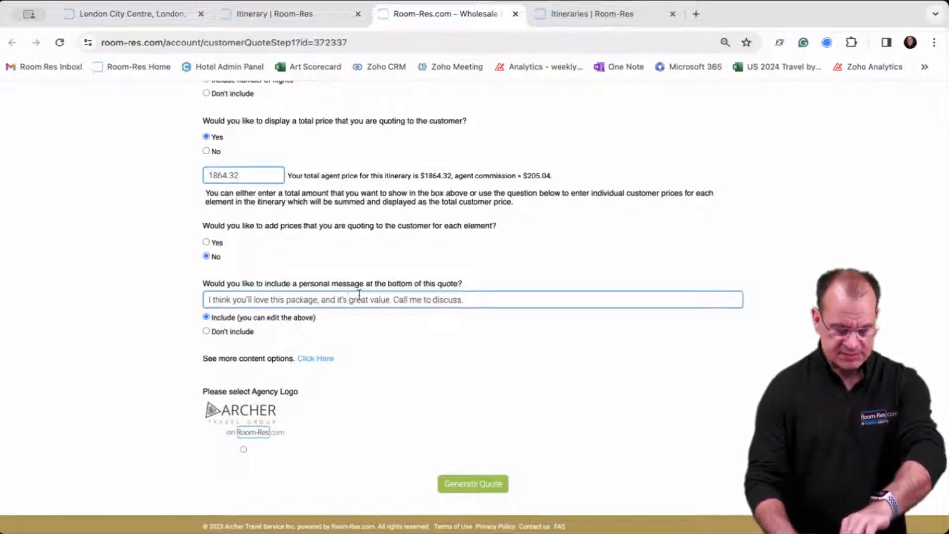
pyautogui.click(519, 295)
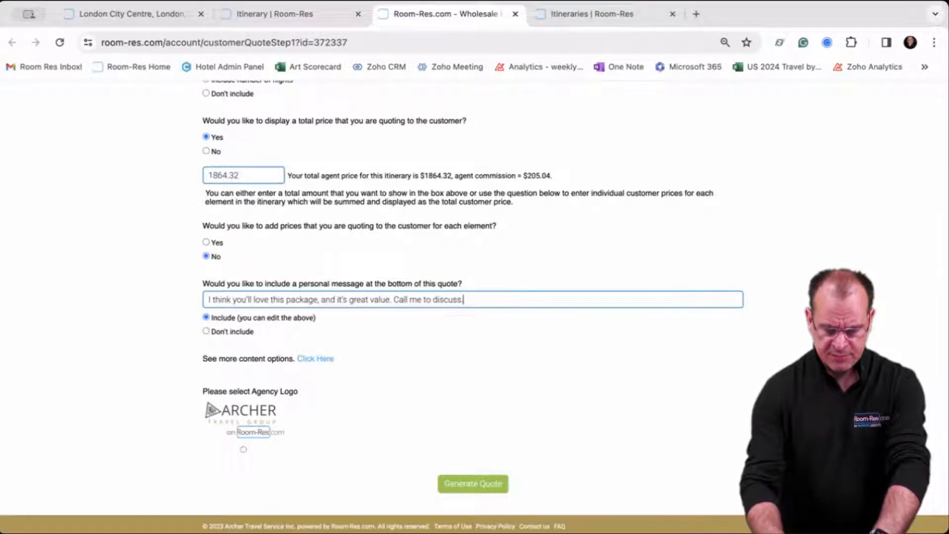
pyautogui.write('123 132')
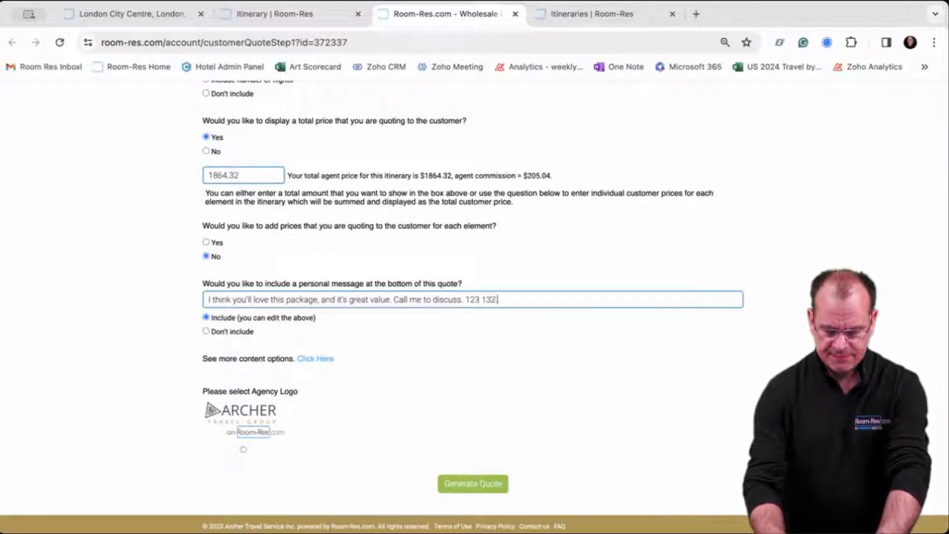
pyautogui.write(' 13')
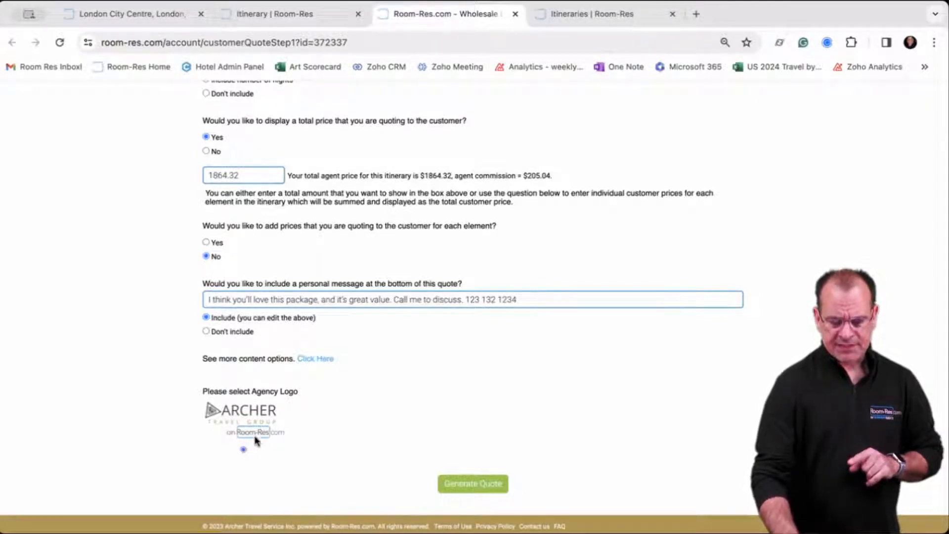
pyautogui.click(243, 450)
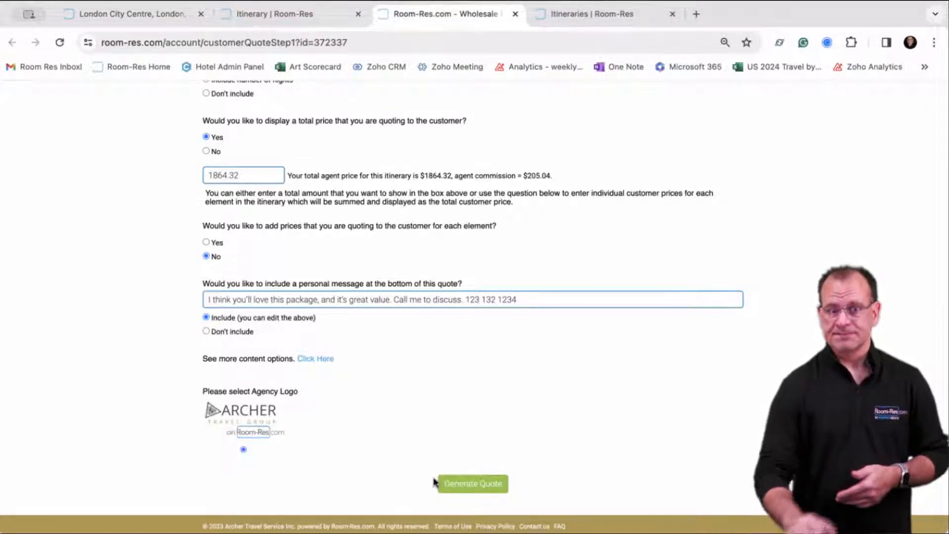
# Generate the Lovely London Escape quote and open its Quote URL page in a new tab.
pyautogui.click(480, 486)
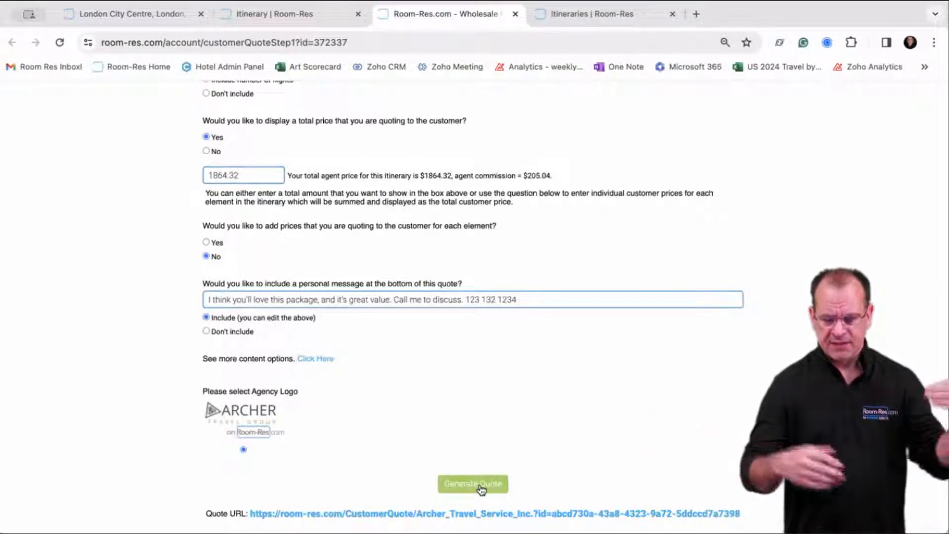
pyautogui.scroll(-1, 381, 451)
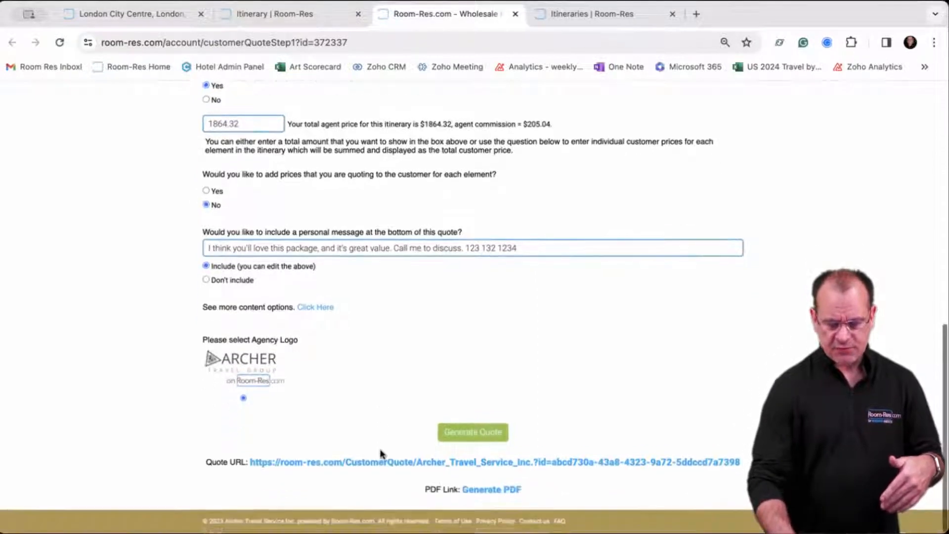
pyautogui.click(314, 466)
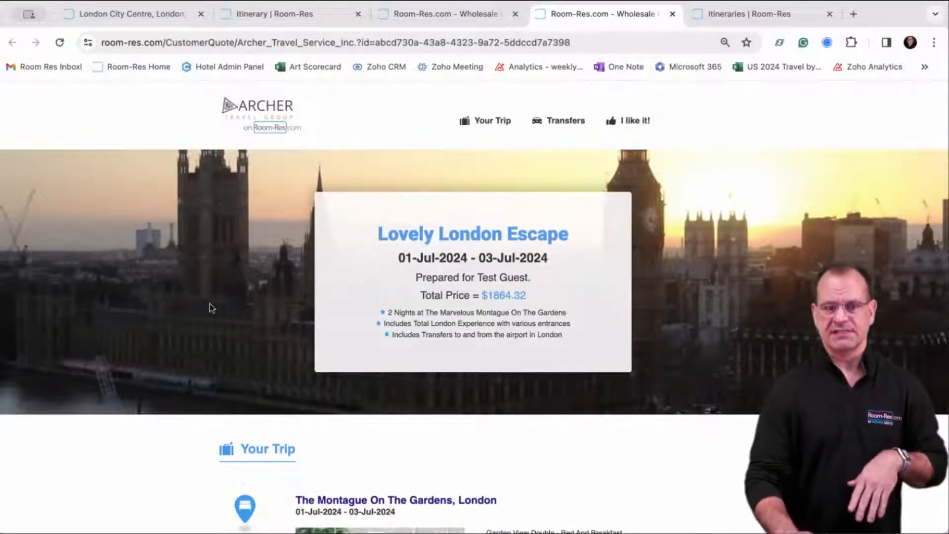
pyautogui.scroll(-5, 212, 308)
pyautogui.scroll(-3, 210, 307)
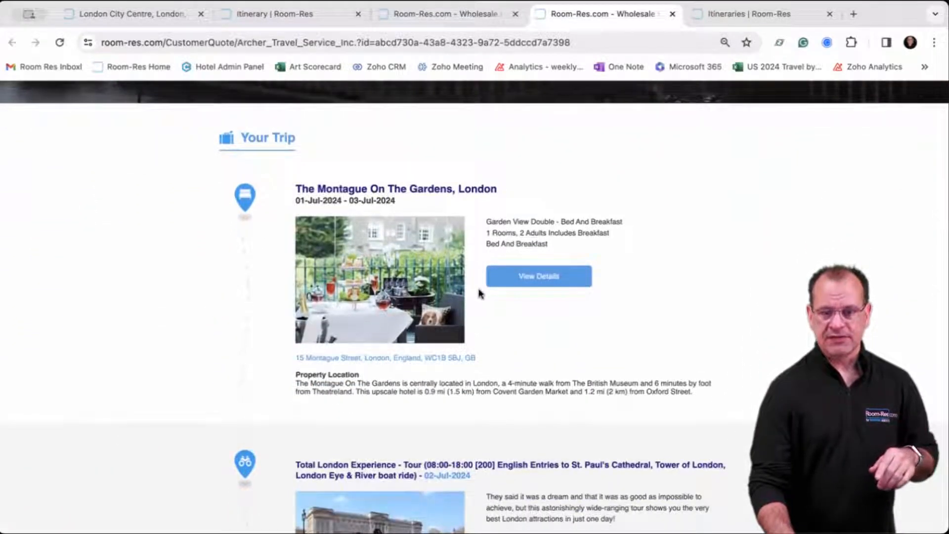
pyautogui.click(517, 283)
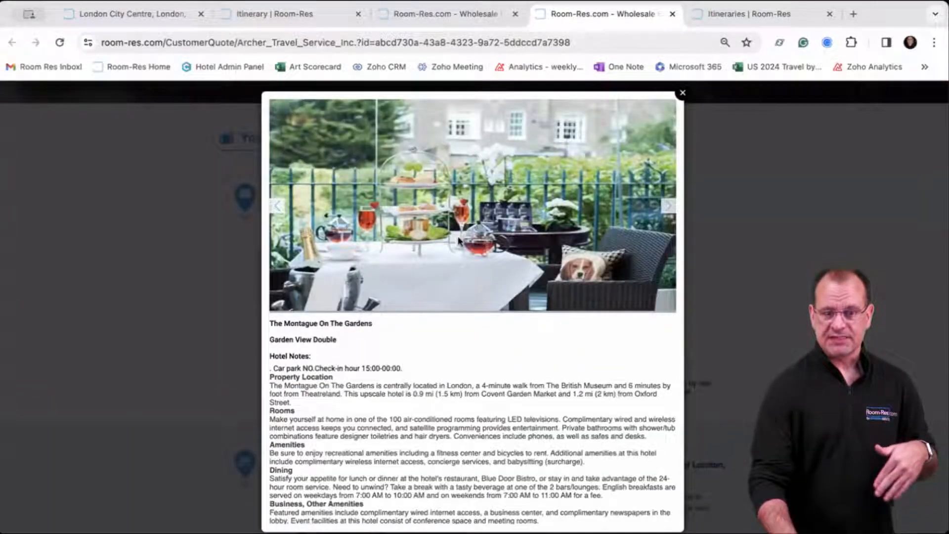
pyautogui.scroll(-1, 461, 239)
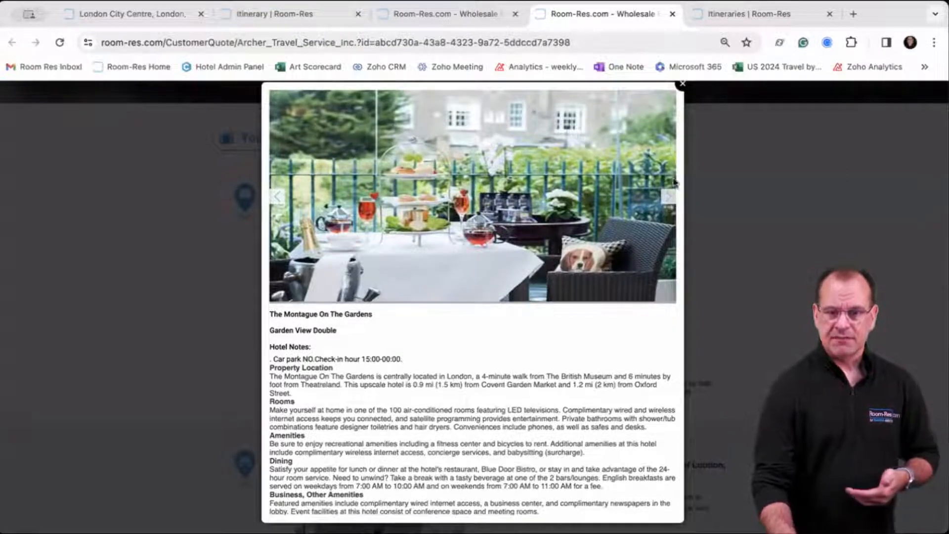
pyautogui.click(668, 203)
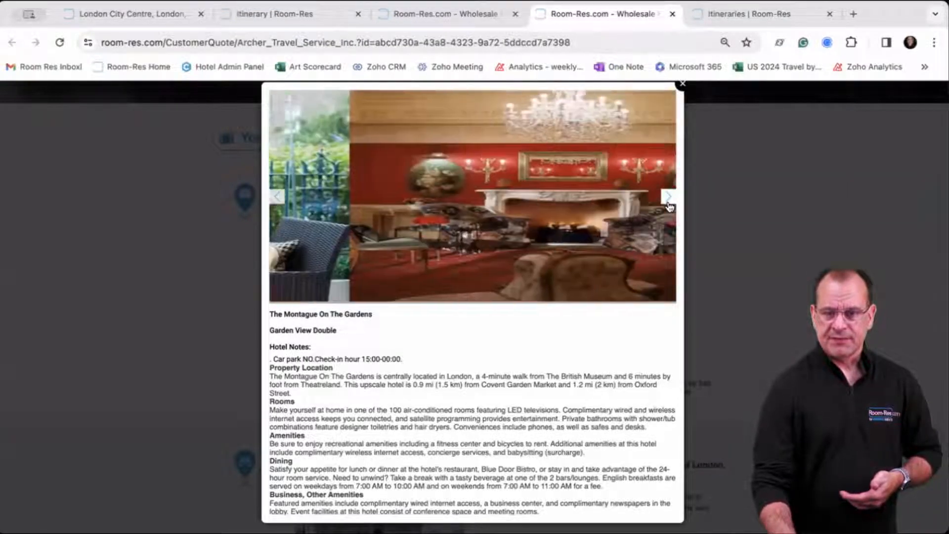
pyautogui.click(668, 203)
pyautogui.click(668, 203)
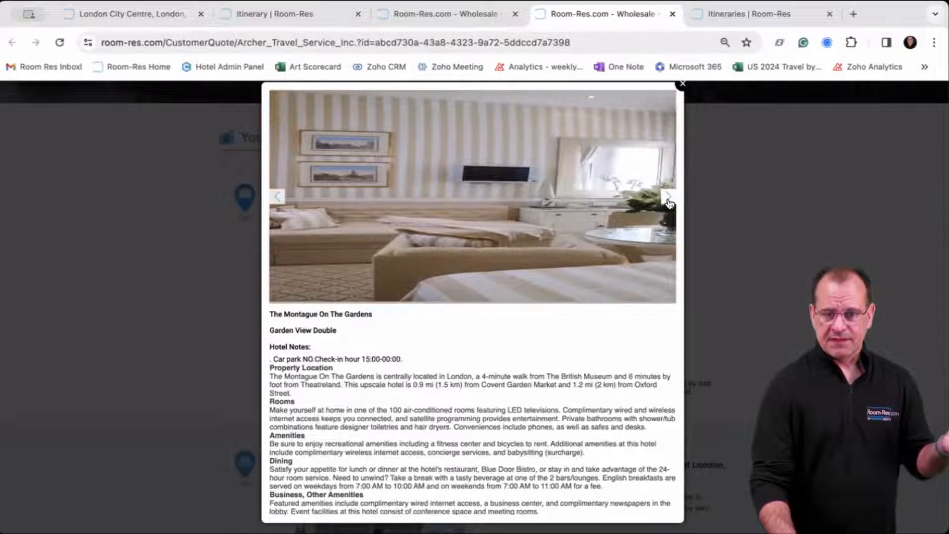
pyautogui.click(668, 203)
pyautogui.click(668, 203)
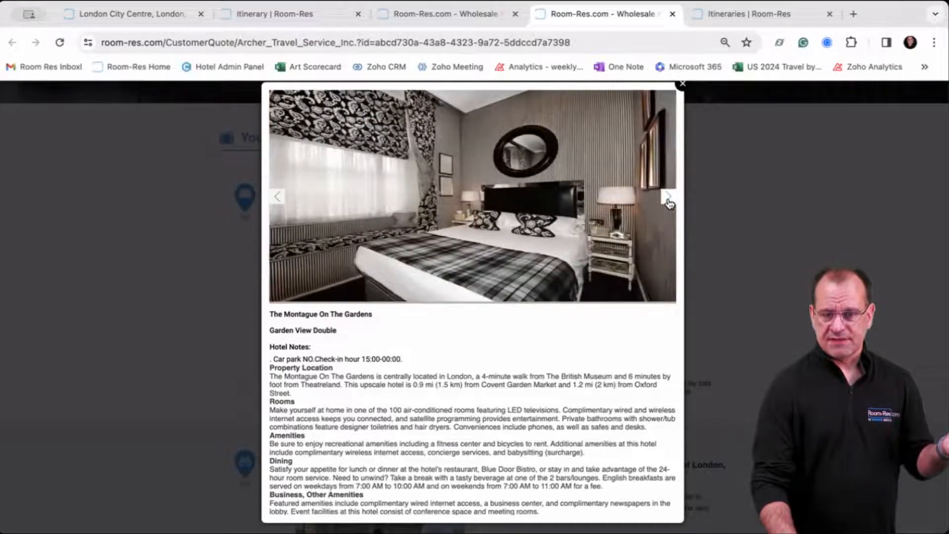
pyautogui.click(668, 203)
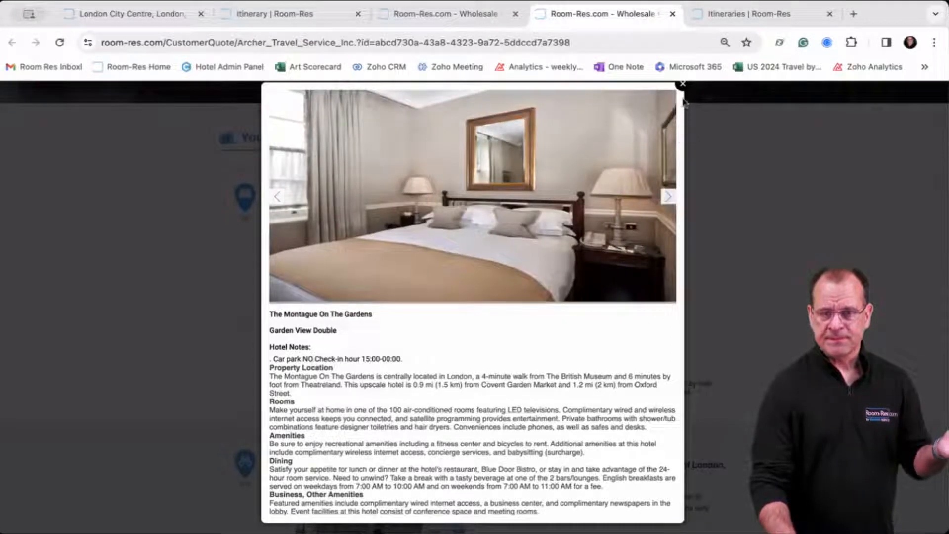
pyautogui.click(682, 85)
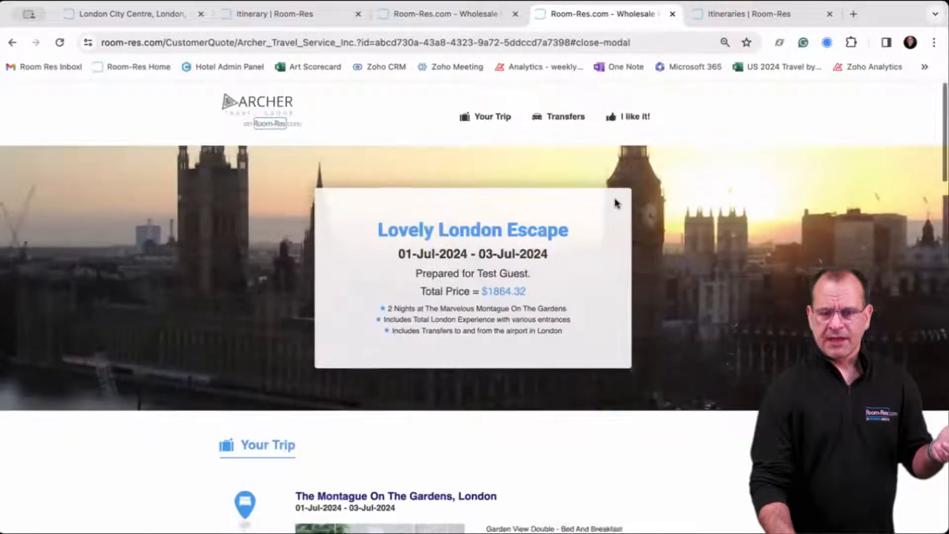
pyautogui.scroll(-5, 616, 201)
pyautogui.scroll(-5, 615, 200)
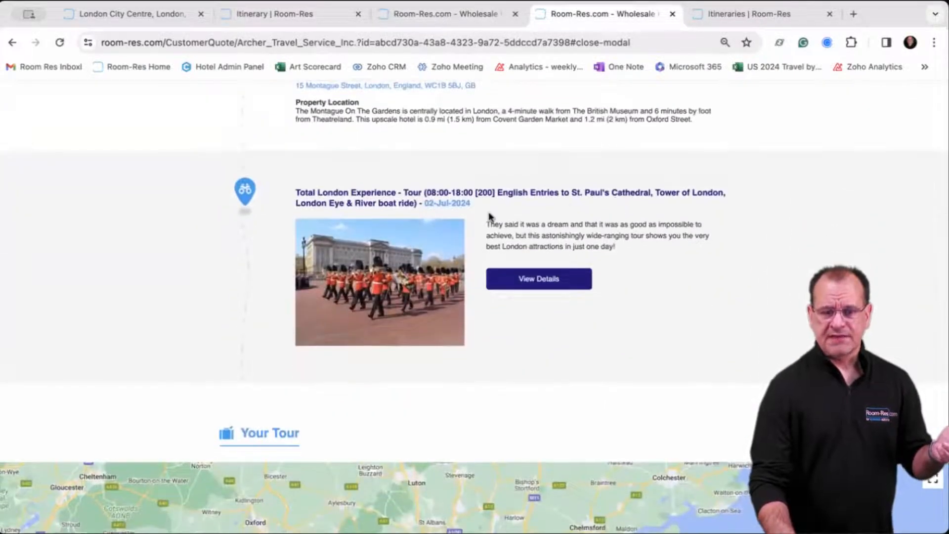
pyautogui.click(526, 278)
pyautogui.scroll(-2, 498, 317)
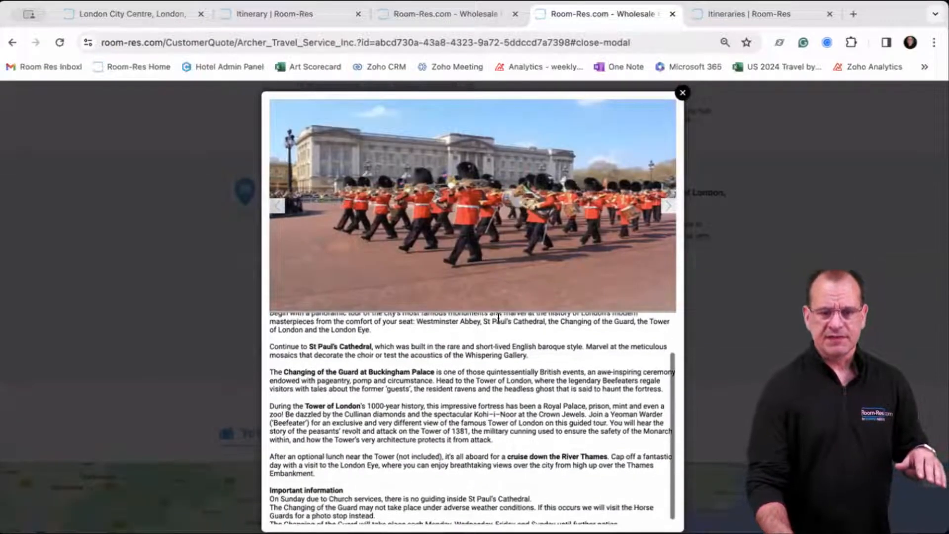
pyautogui.scroll(2, 498, 317)
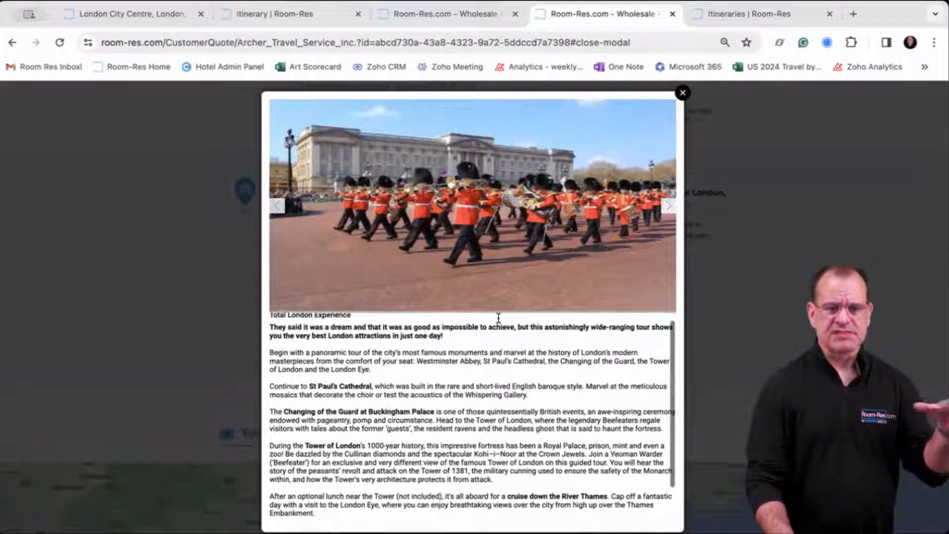
pyautogui.scroll(-2, 498, 317)
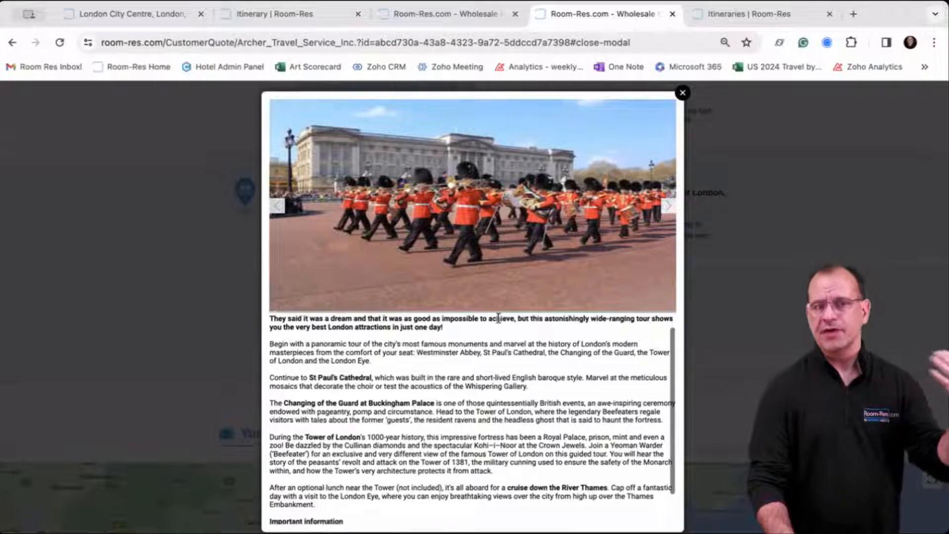
pyautogui.scroll(-1, 498, 316)
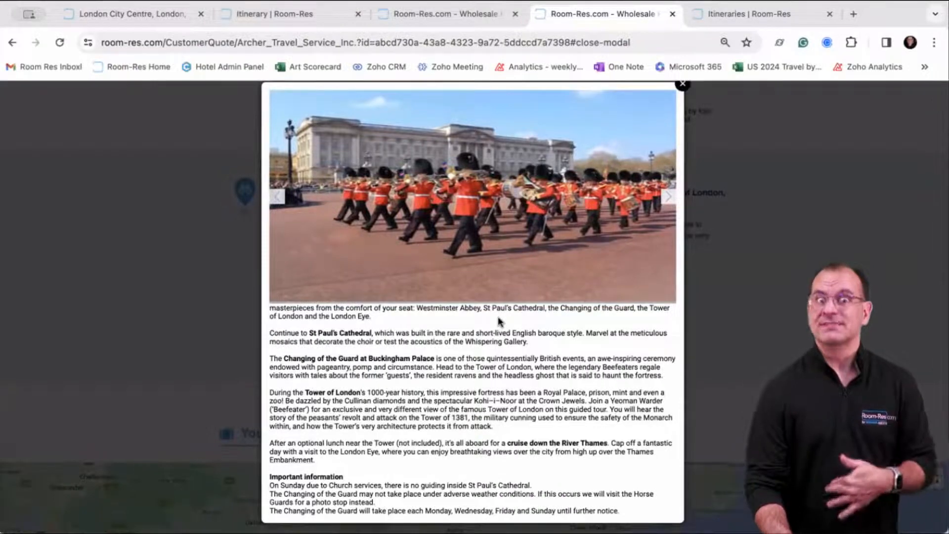
pyautogui.click(682, 84)
pyautogui.scroll(-6, 573, 185)
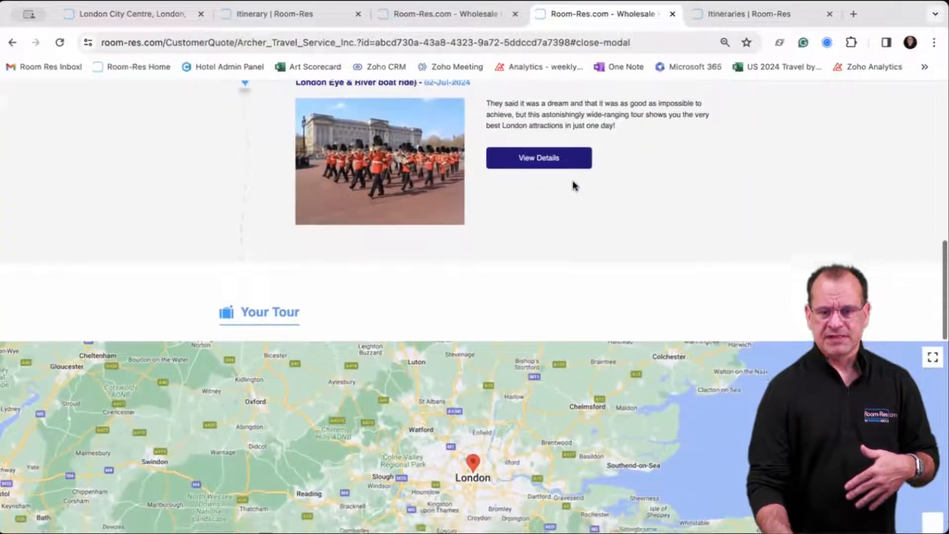
pyautogui.scroll(-3, 572, 185)
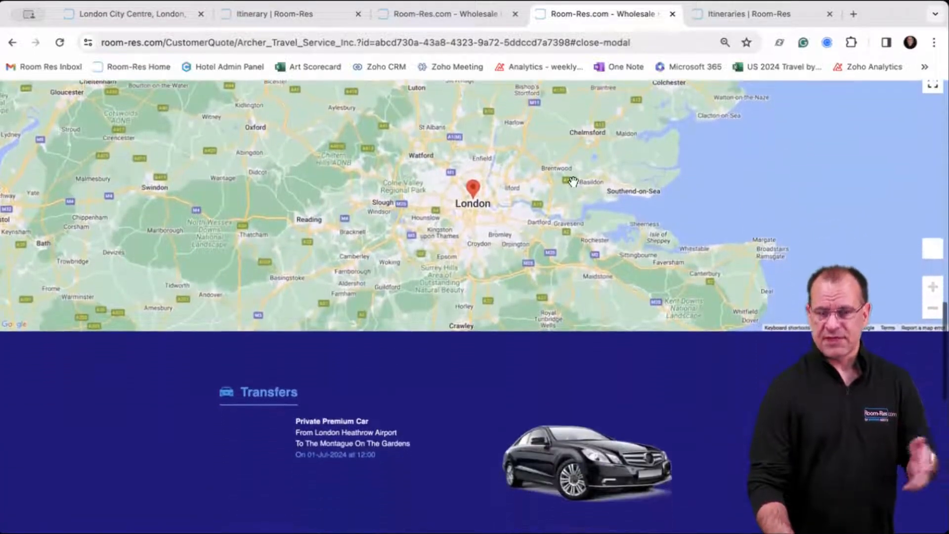
pyautogui.scroll(-3, 572, 182)
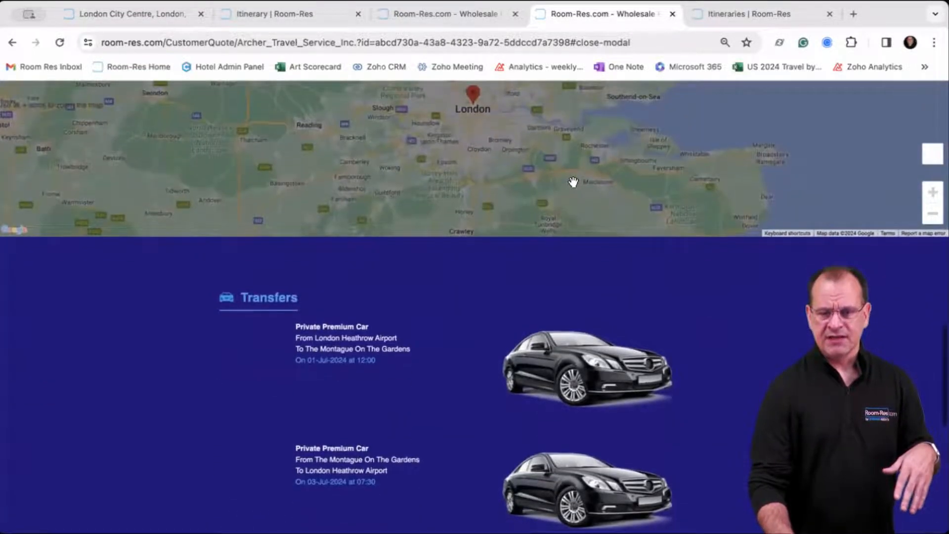
pyautogui.scroll(-6, 530, 288)
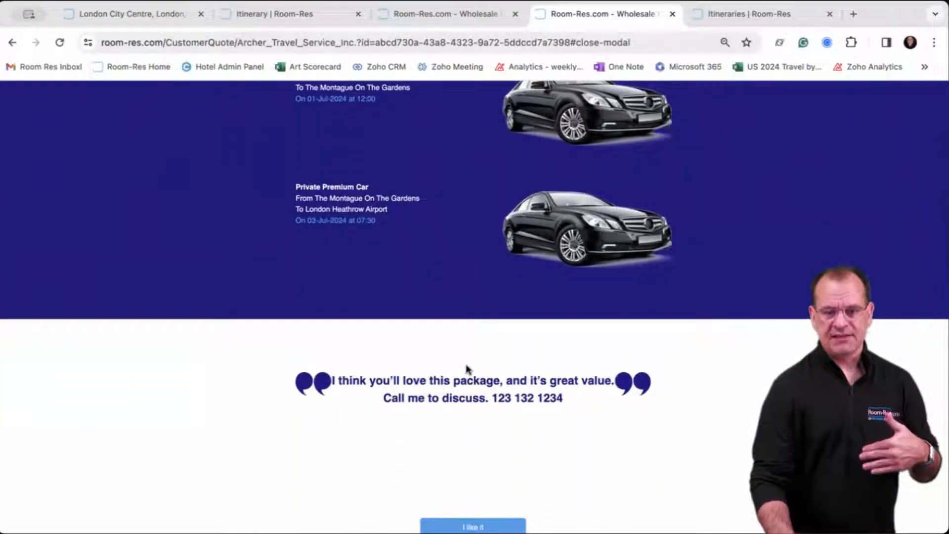
pyautogui.scroll(-2, 467, 370)
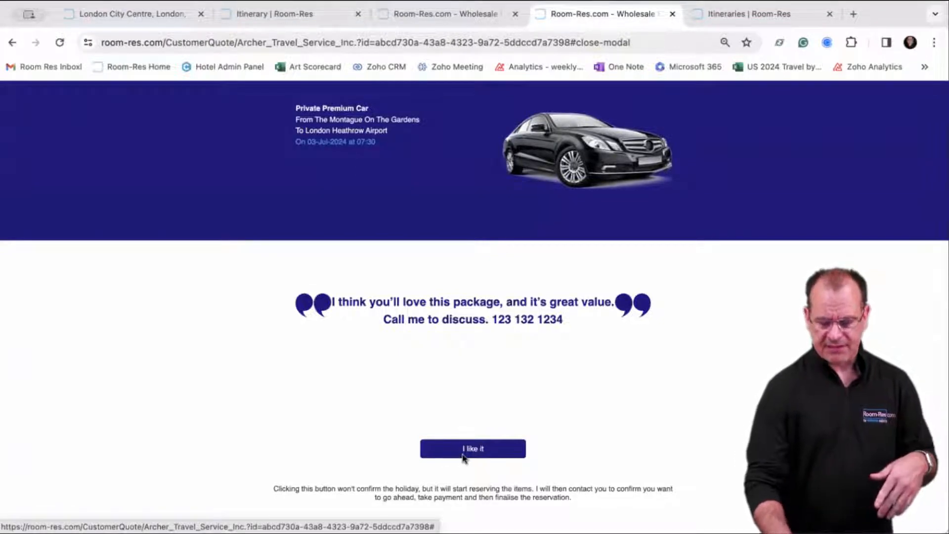
# Try the 'I like it' response form, dismiss it, and close the customer quote tab.
pyautogui.click(464, 455)
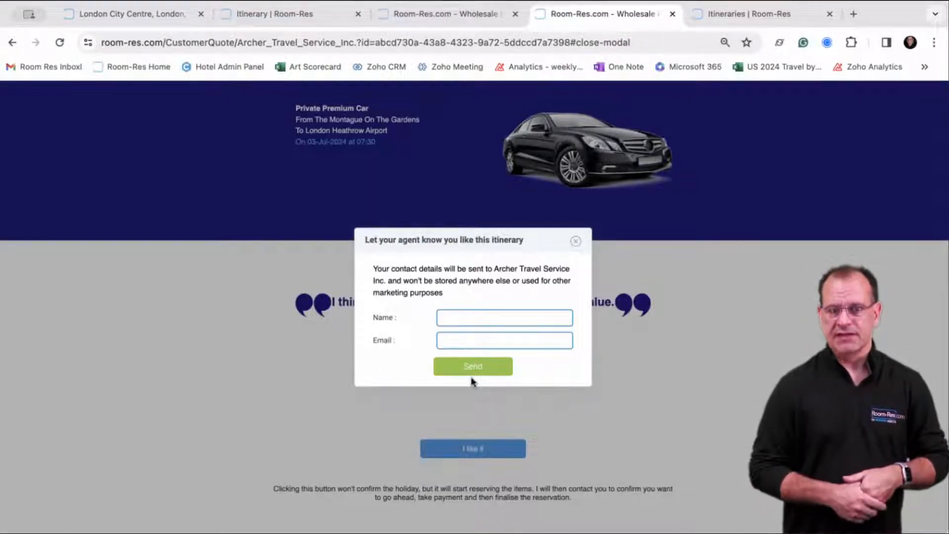
pyautogui.click(575, 241)
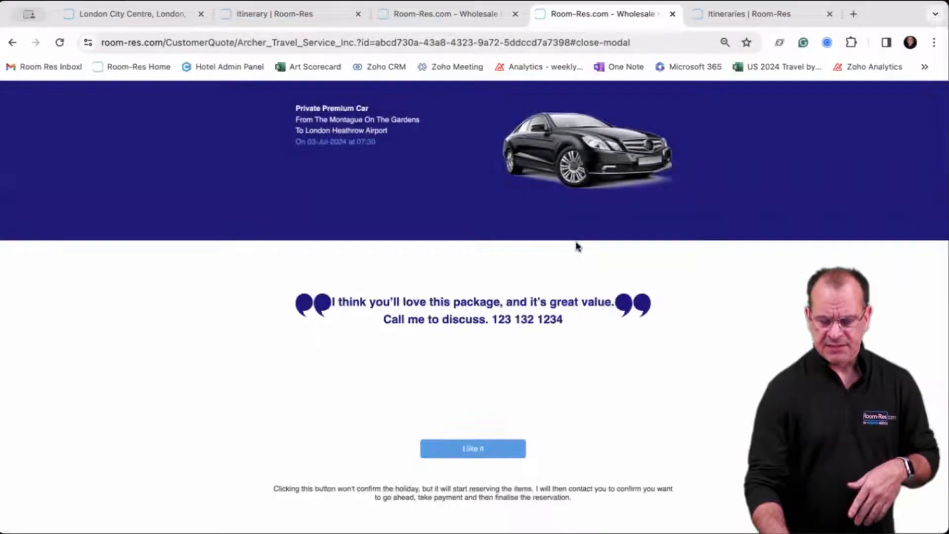
pyautogui.click(673, 14)
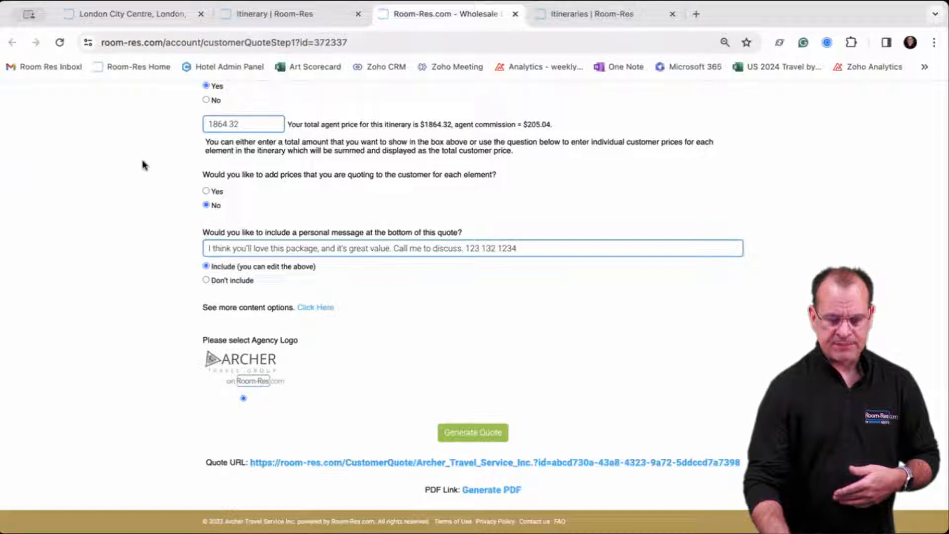
pyautogui.click(133, 16)
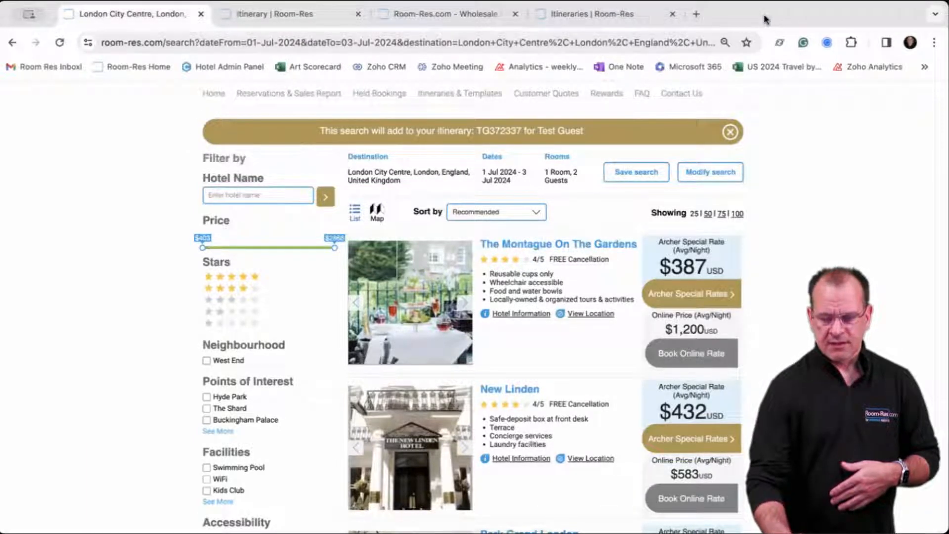
pyautogui.click(420, 14)
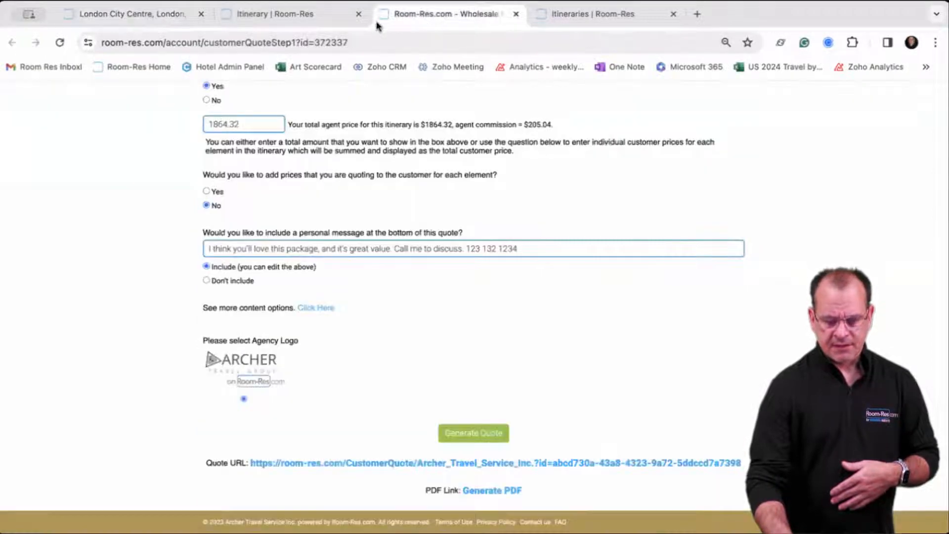
pyautogui.click(316, 14)
pyautogui.scroll(-10, 228, 171)
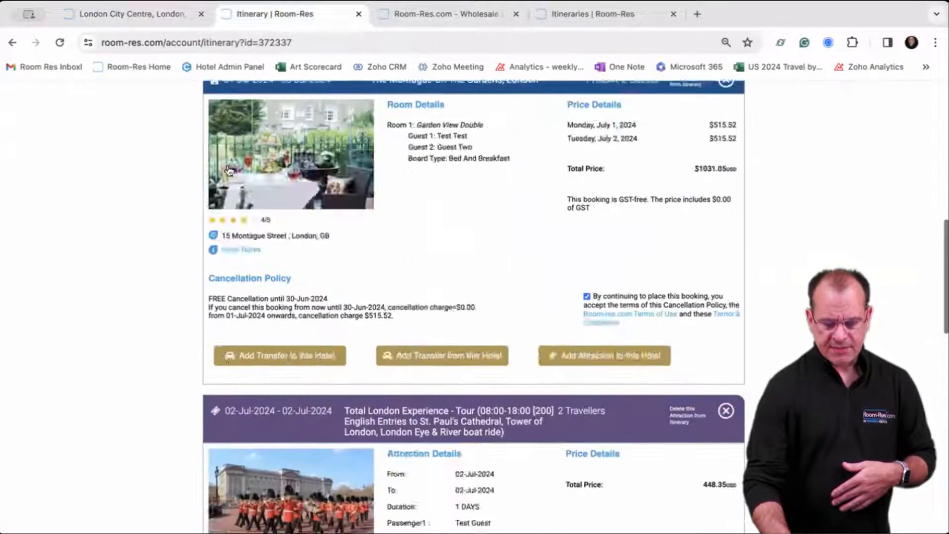
pyautogui.scroll(-15, 229, 170)
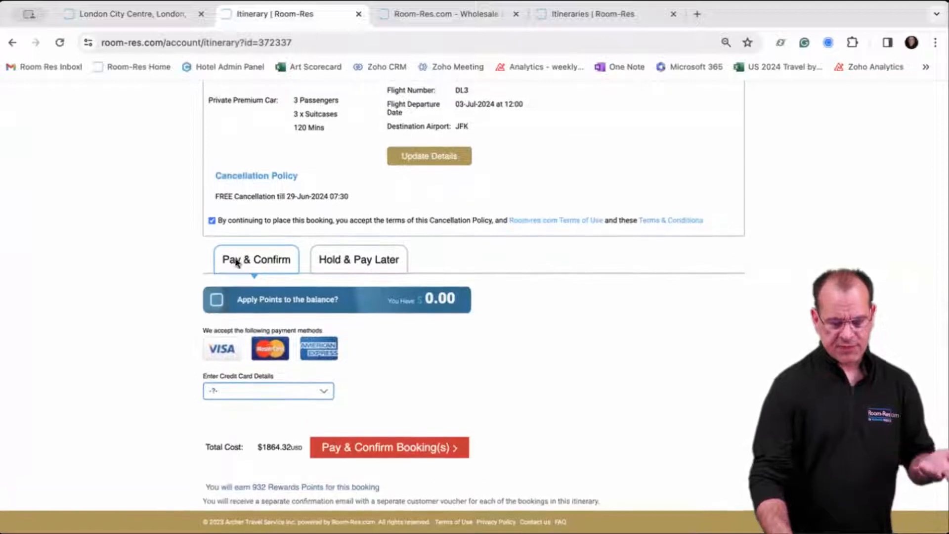
# Check the saved-card list without choosing one, switch to Hold & Pay Later, then return to the itinerary top.
pyautogui.click(273, 395)
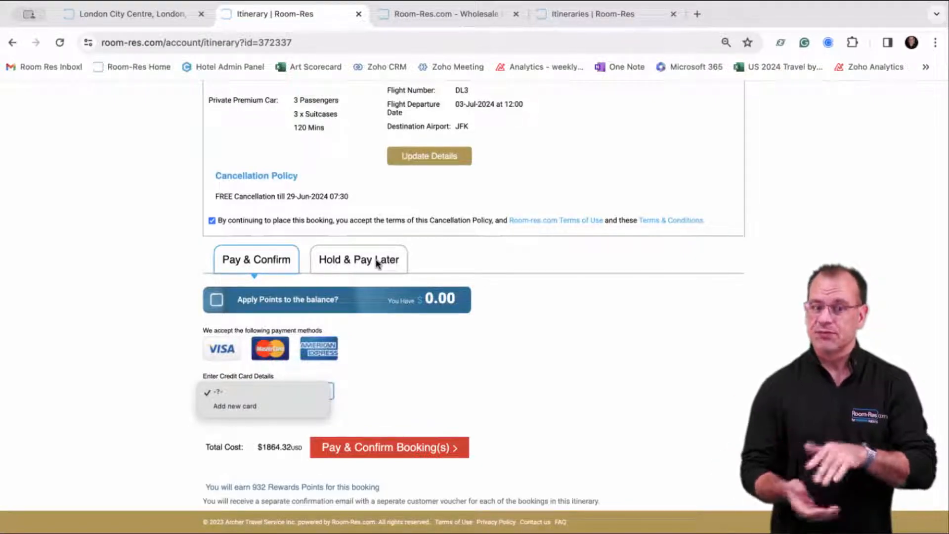
pyautogui.click(377, 264)
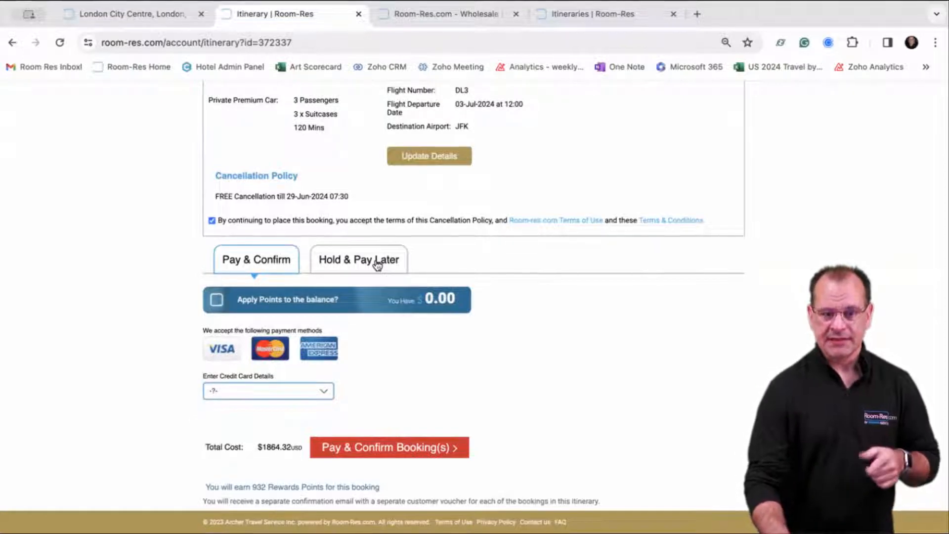
pyautogui.click(373, 262)
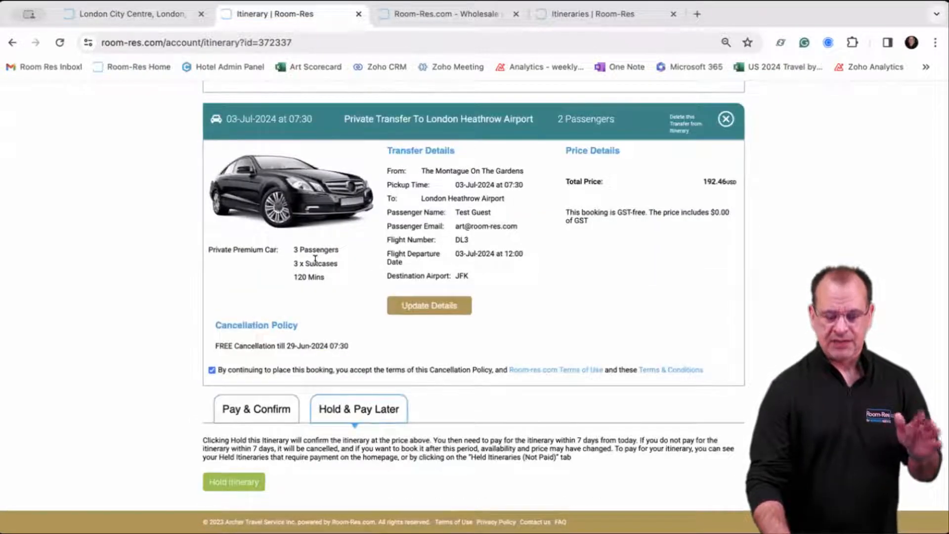
pyautogui.scroll(4, 174, 311)
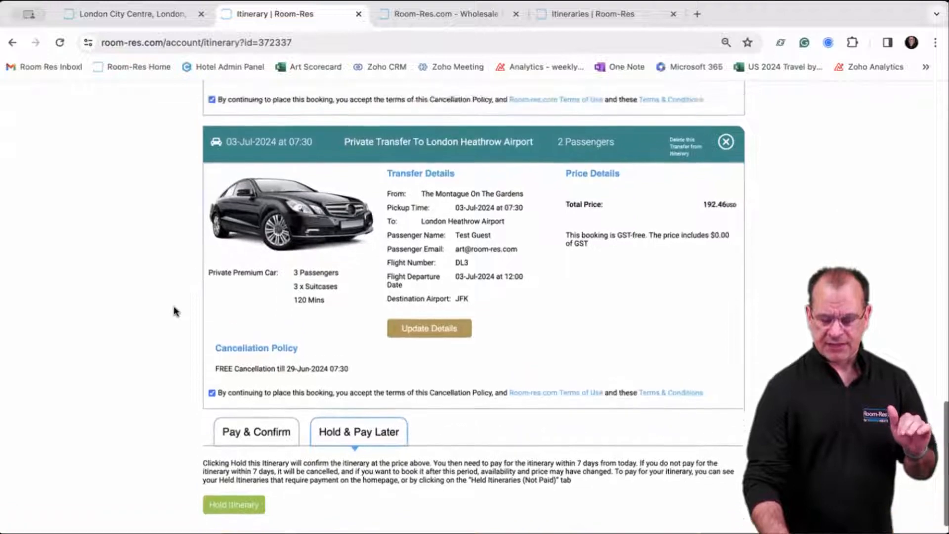
pyautogui.scroll(3, 174, 312)
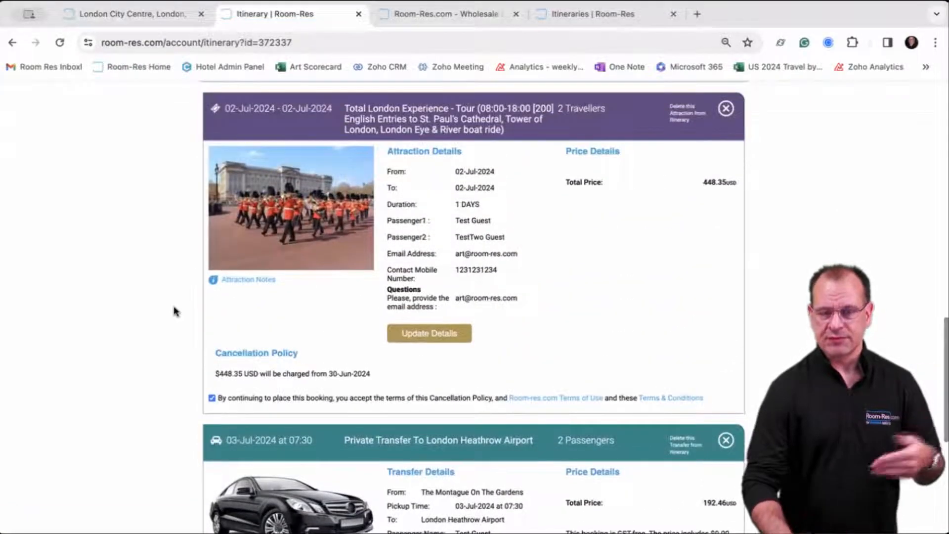
pyautogui.scroll(8, 174, 311)
pyautogui.scroll(10, 174, 311)
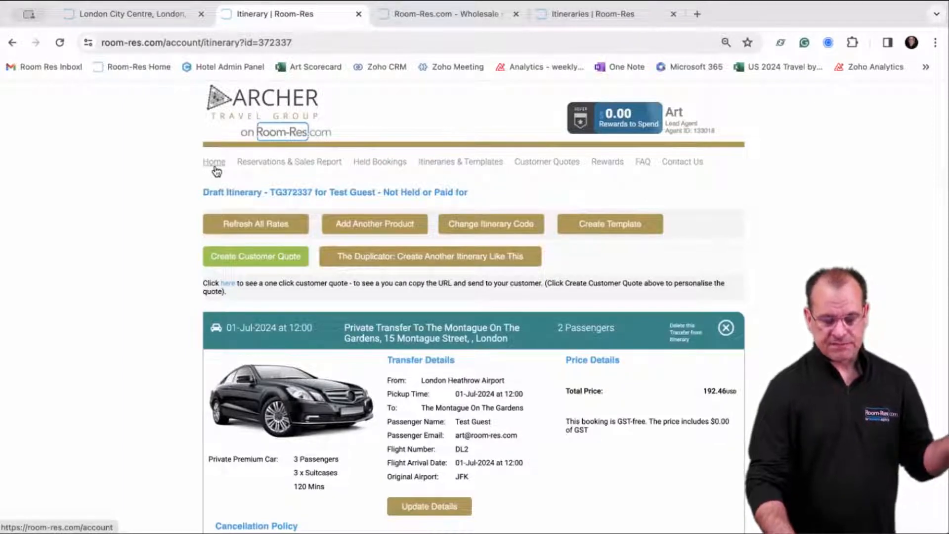
# Browse the Reservations & Sales Report, Held Bookings and Itineraries & Templates pages, ending on Customer Quotes.
pyautogui.click(255, 168)
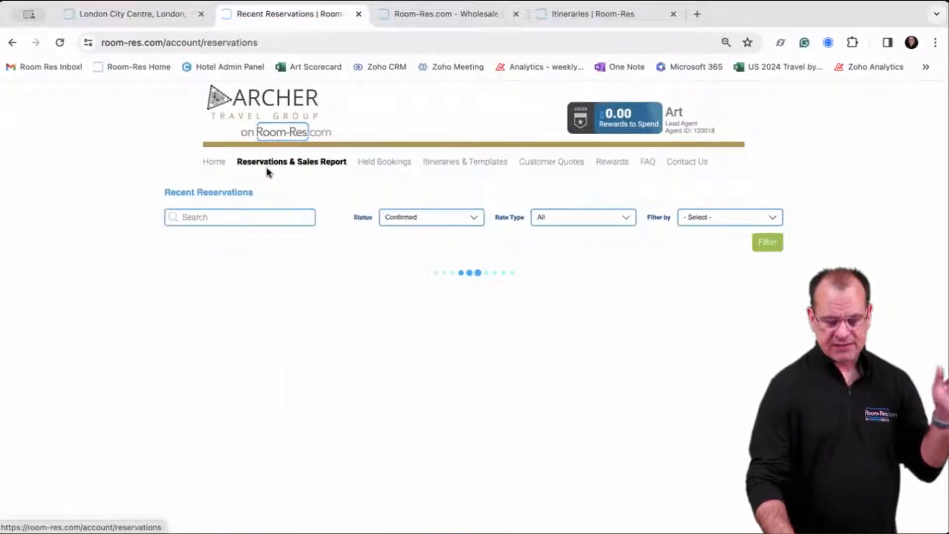
pyautogui.scroll(-5, 304, 308)
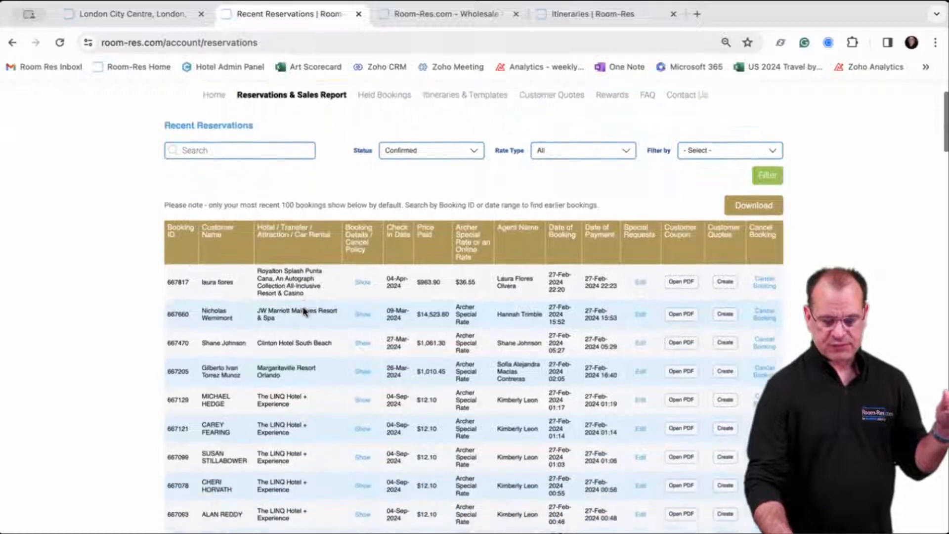
pyautogui.scroll(5, 304, 311)
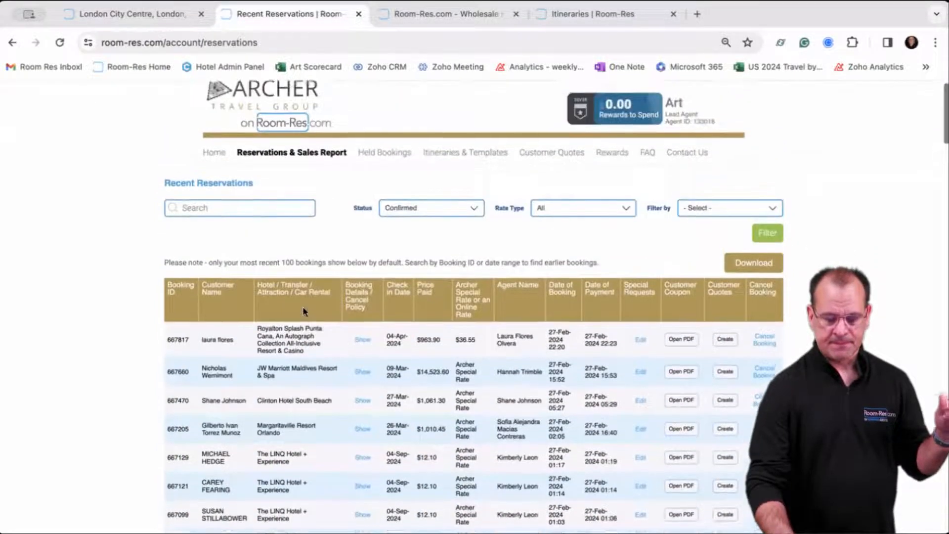
pyautogui.click(377, 166)
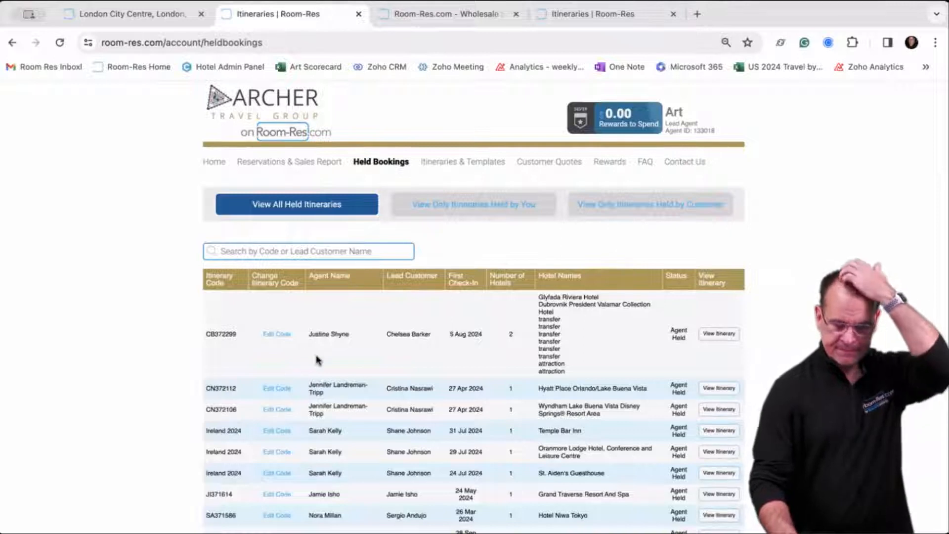
pyautogui.scroll(-2, 318, 360)
pyautogui.scroll(1, 317, 359)
pyautogui.scroll(-2, 317, 360)
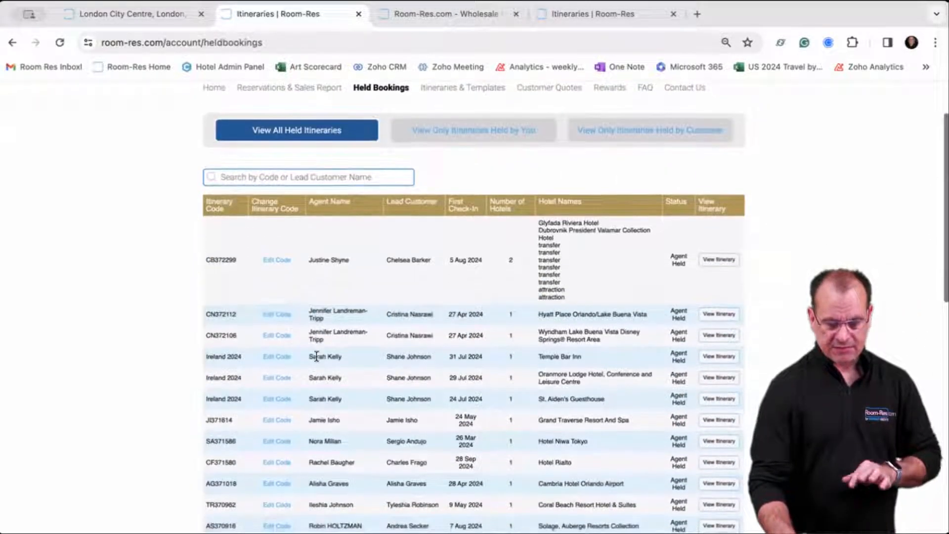
pyautogui.scroll(3, 329, 322)
pyautogui.click(453, 162)
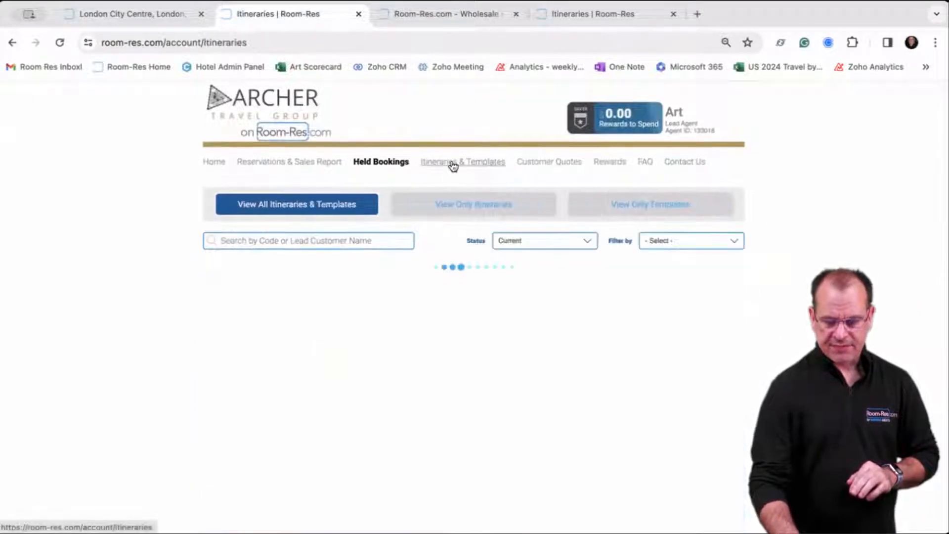
pyautogui.click(548, 165)
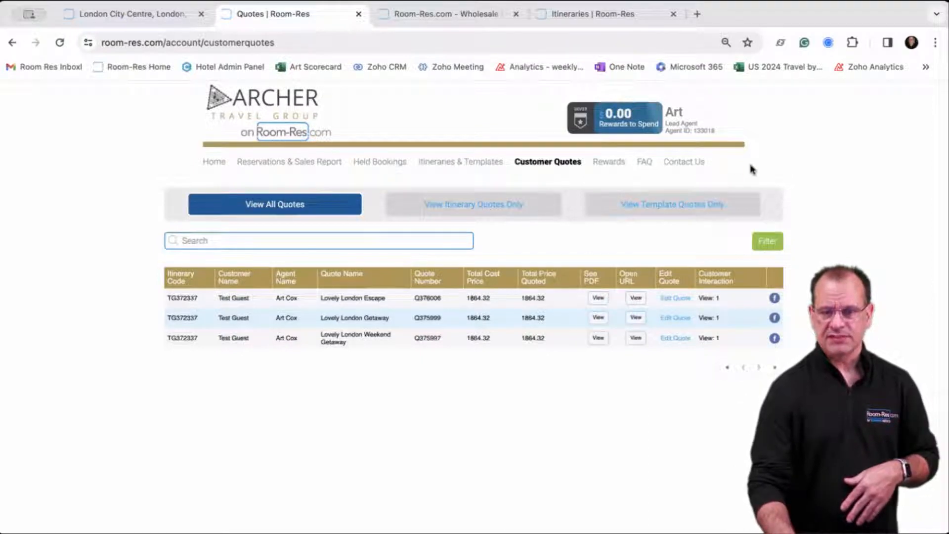
# View the Rewards account ($0.00 available, Silver tier) and read the How it Works explanation.
pyautogui.click(623, 163)
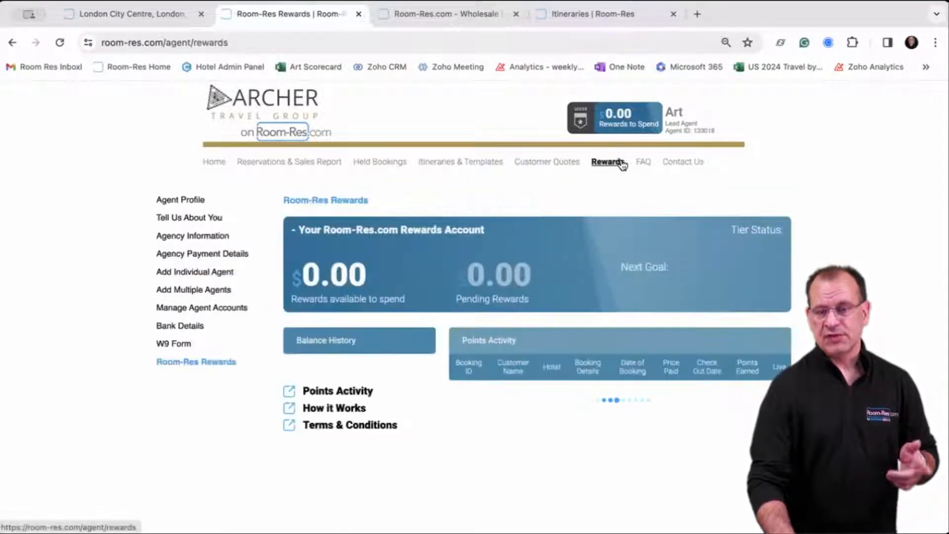
pyautogui.scroll(-1, 557, 214)
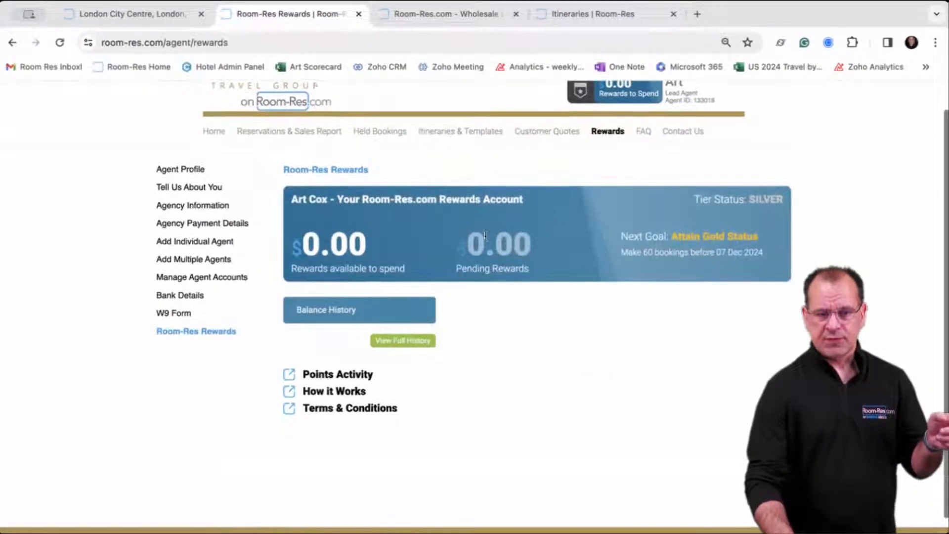
pyautogui.click(346, 391)
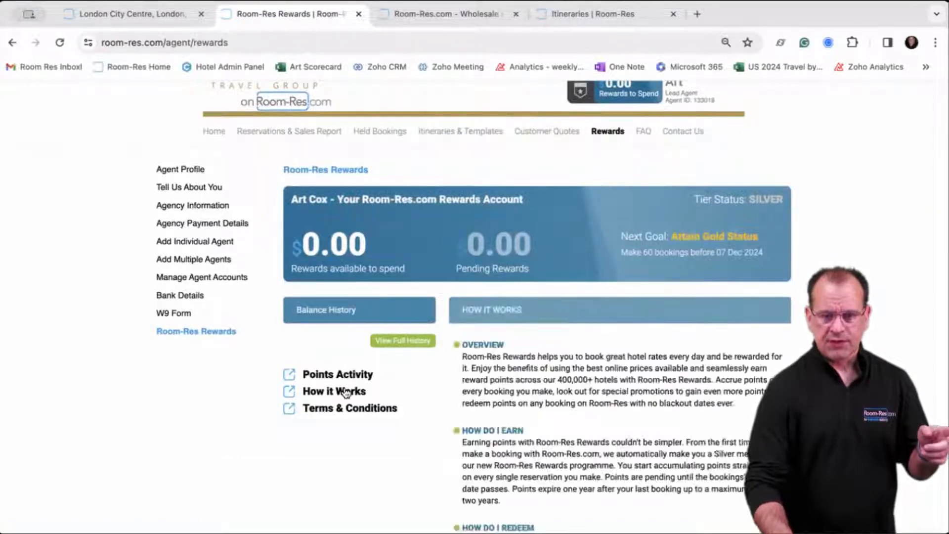
pyautogui.scroll(-5, 474, 387)
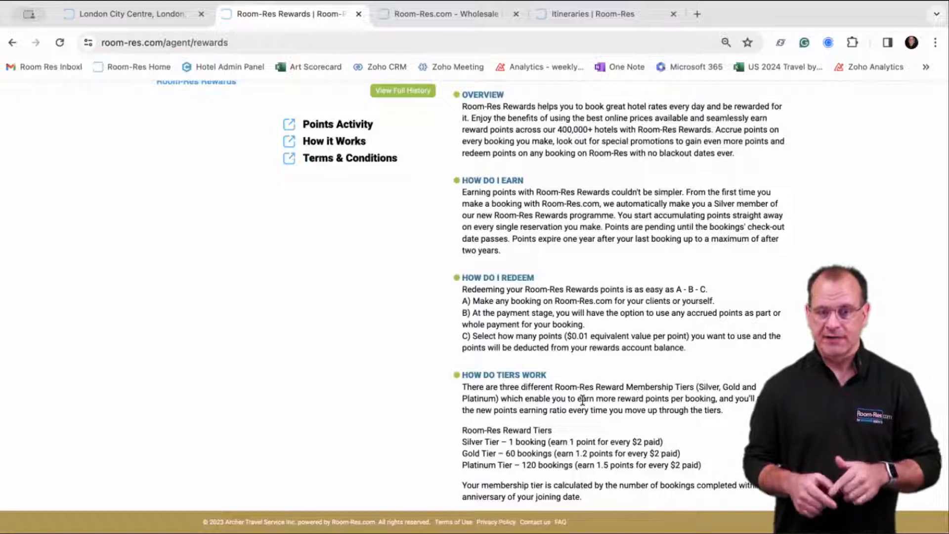
pyautogui.scroll(6, 582, 400)
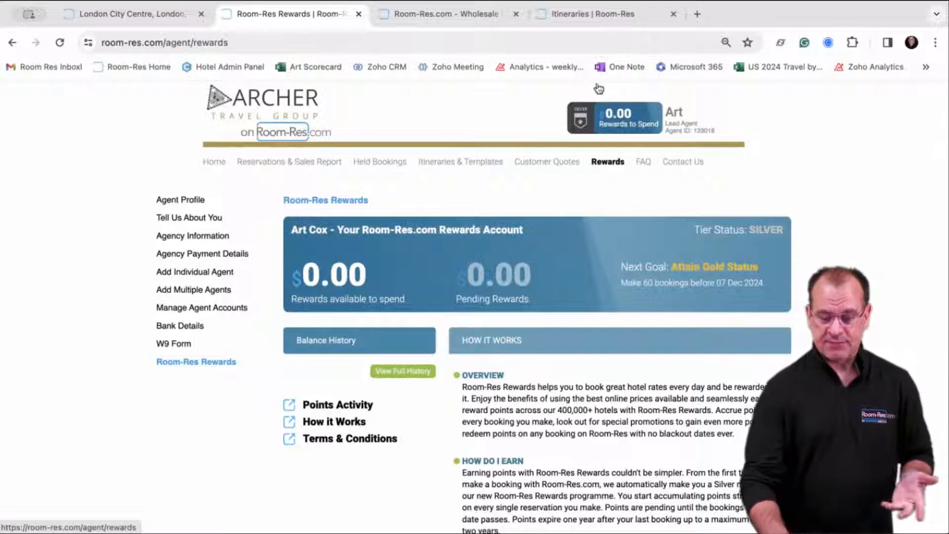
# Return to the London search tab and go to the Agent Home page.
pyautogui.click(155, 19)
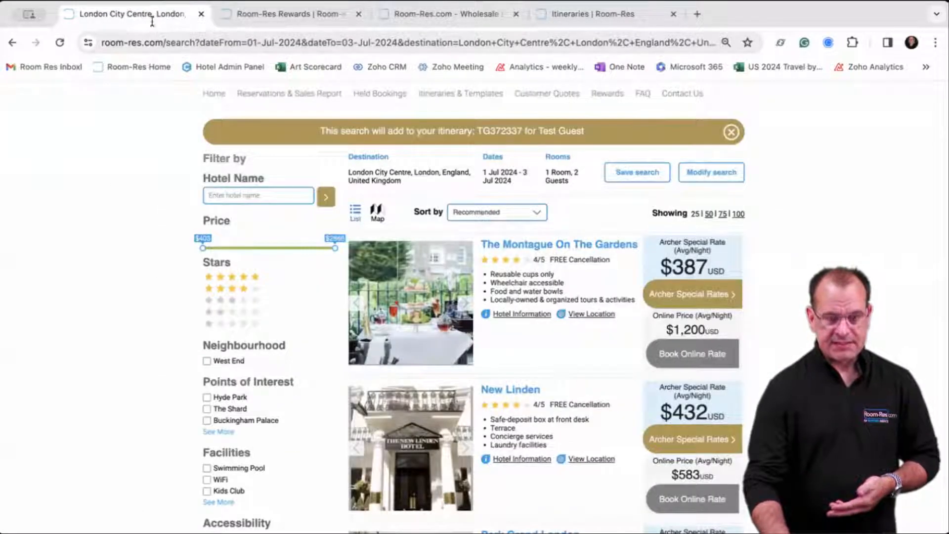
pyautogui.click(213, 95)
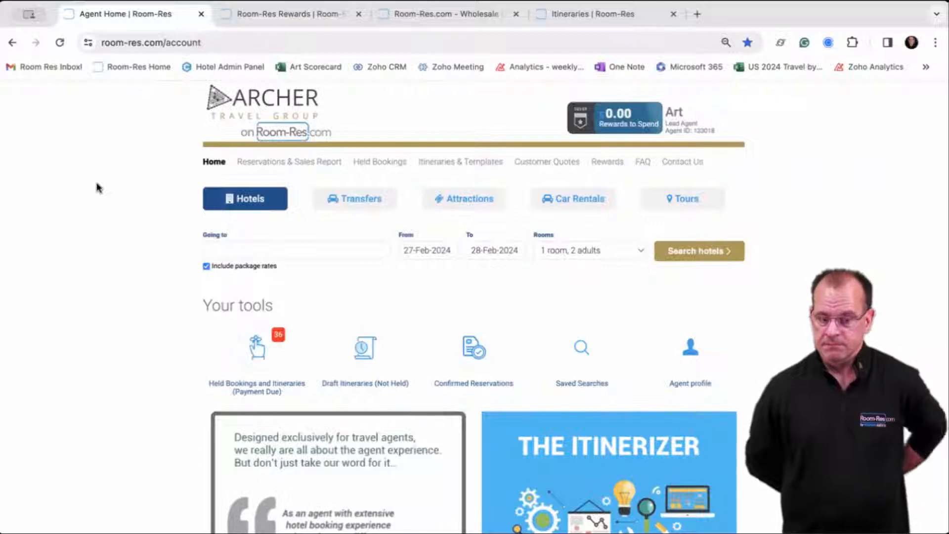
pyautogui.click(280, 16)
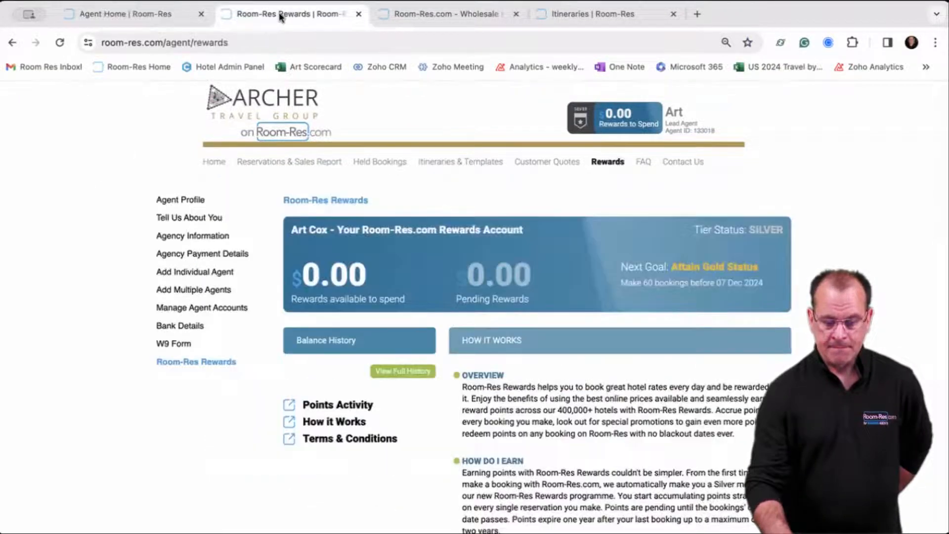
pyautogui.click(402, 15)
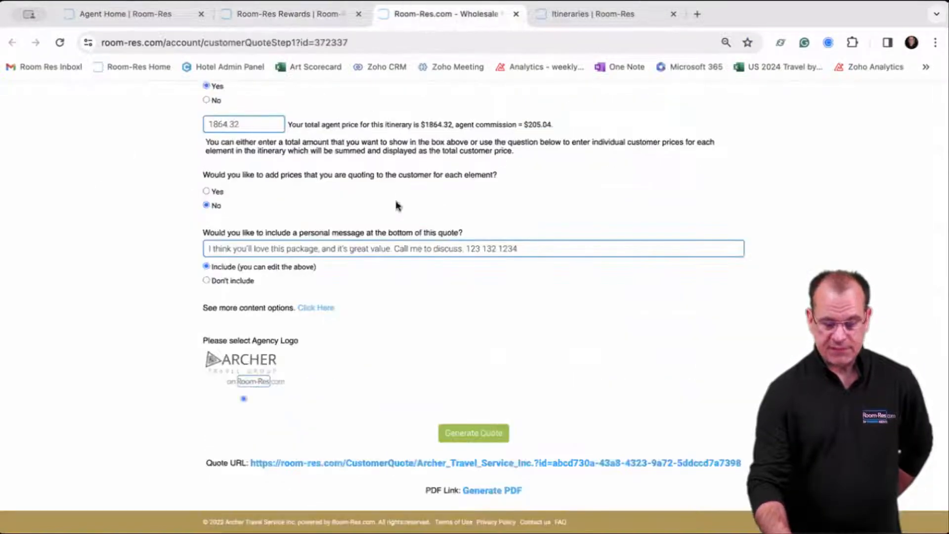
pyautogui.scroll(3, 453, 250)
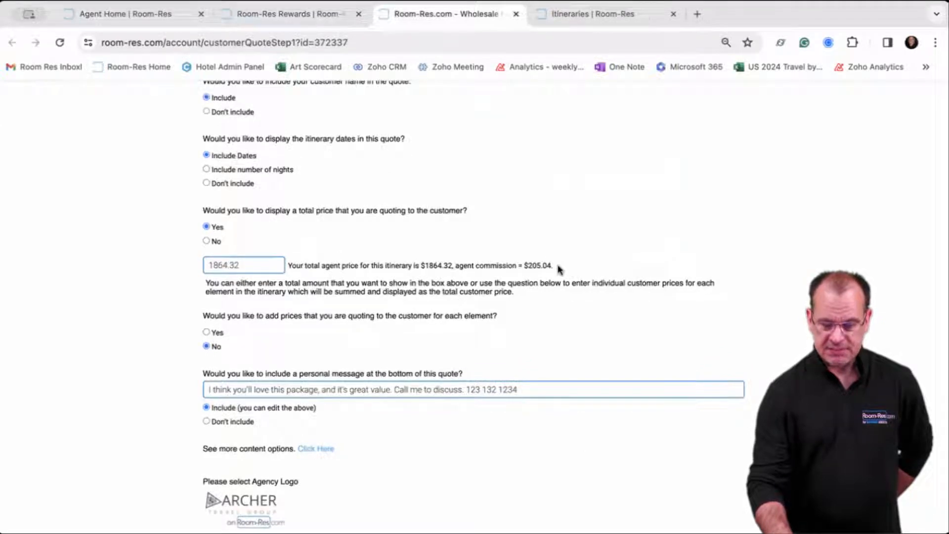
pyautogui.moveTo(559, 270); pyautogui.dragTo(517, 266)
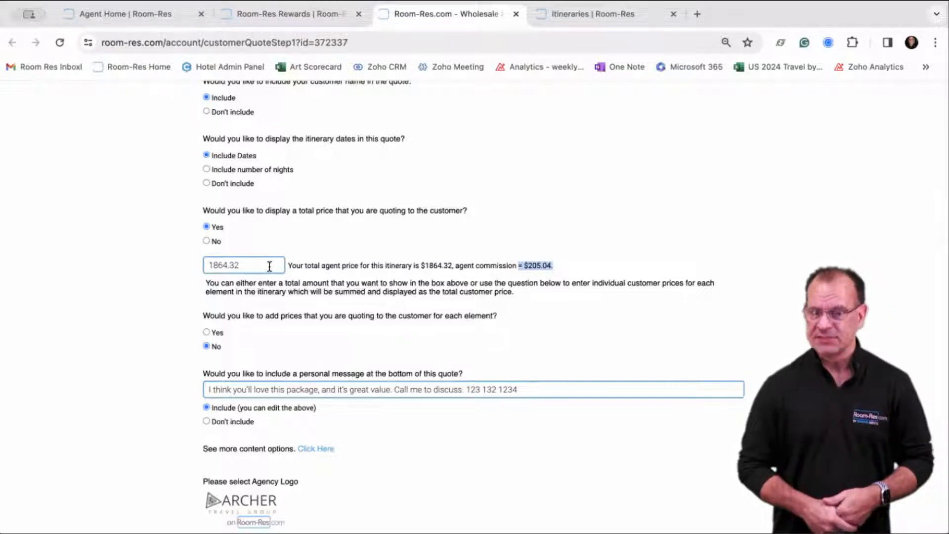
pyautogui.click(561, 271)
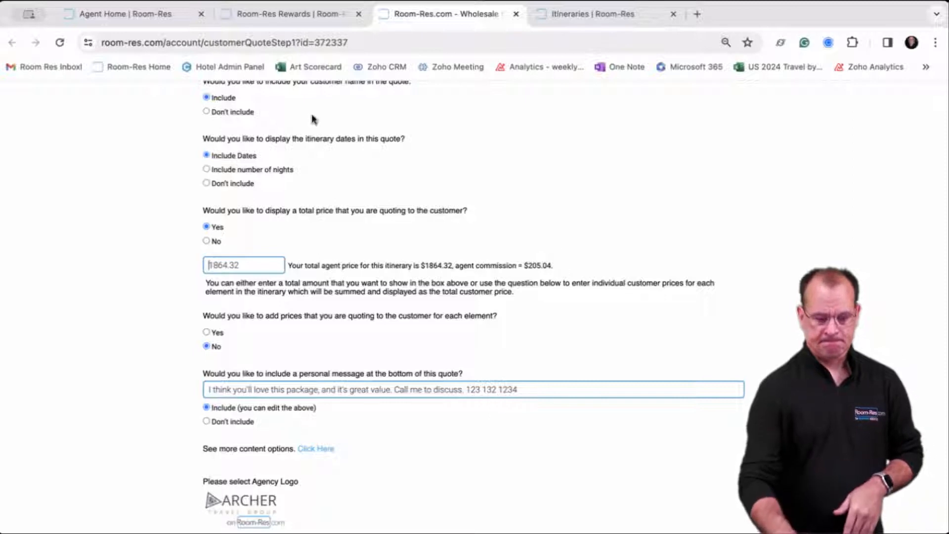
pyautogui.click(170, 19)
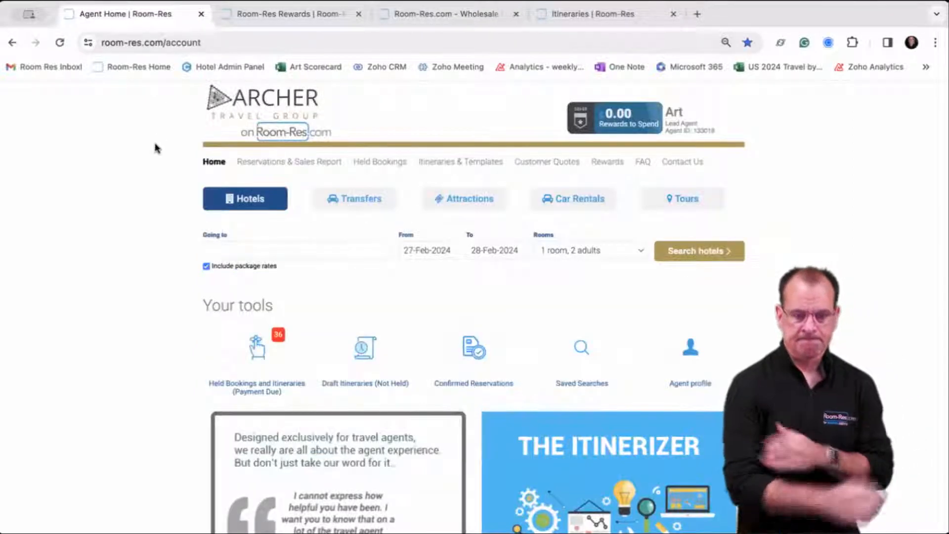
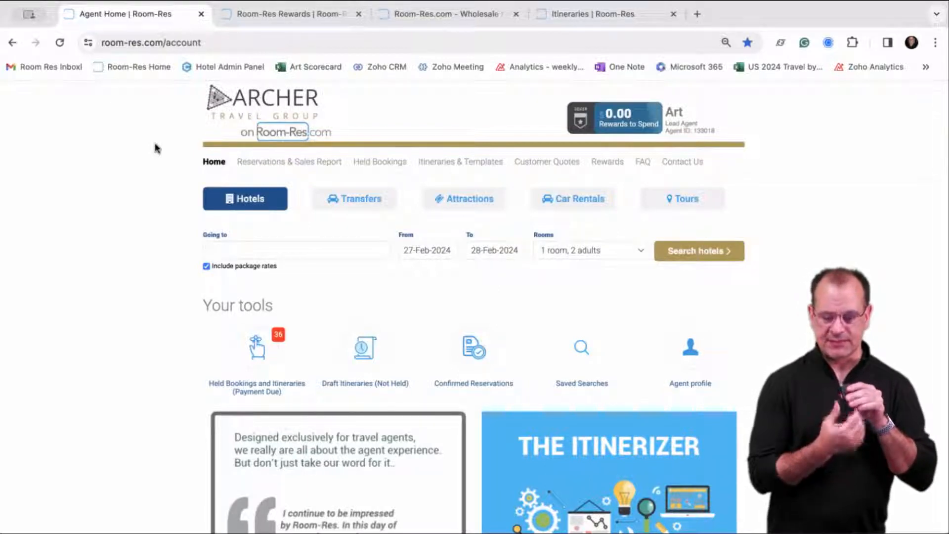
pyautogui.click(488, 163)
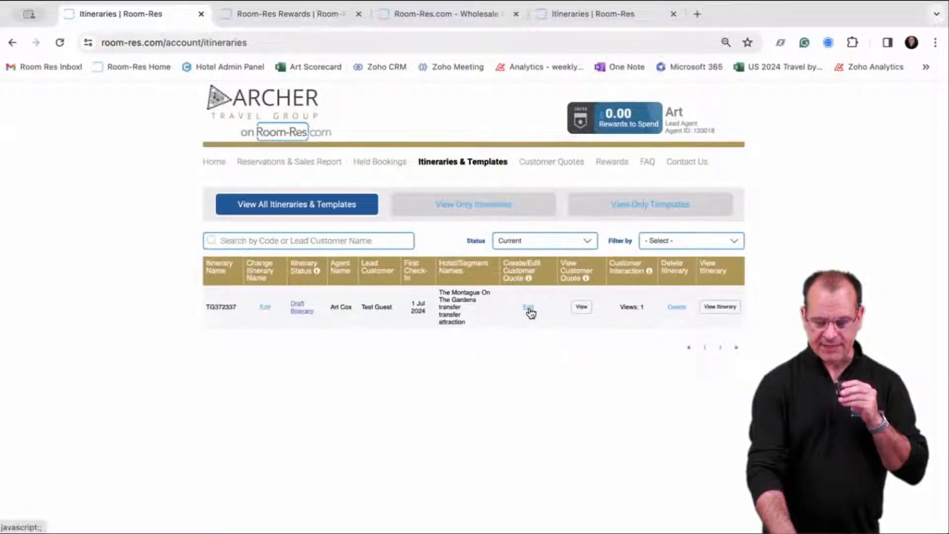
# Show the Reservations & Sales Report with recent confirmed bookings, prices, agents and customer quotes.
pyautogui.click(319, 162)
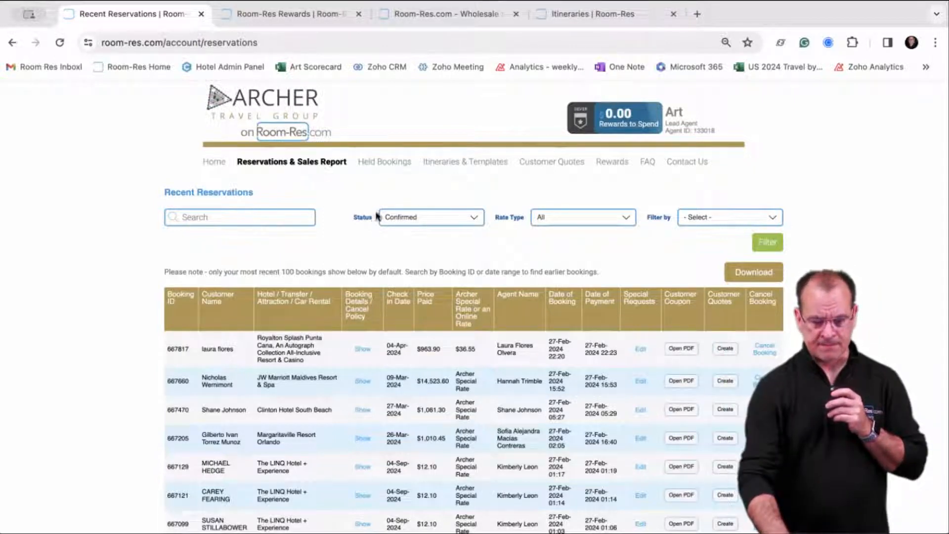
# Return to Itineraries & Templates showing the single Montague On The Gardens draft itinerary.
pyautogui.click(481, 162)
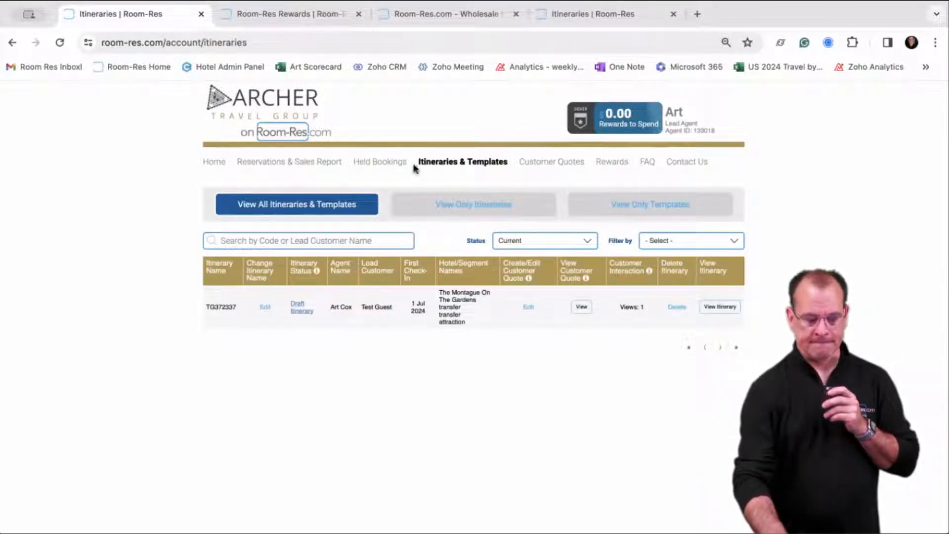
# Go back to the agent Home page with the hotel search form and agent tools.
pyautogui.click(214, 162)
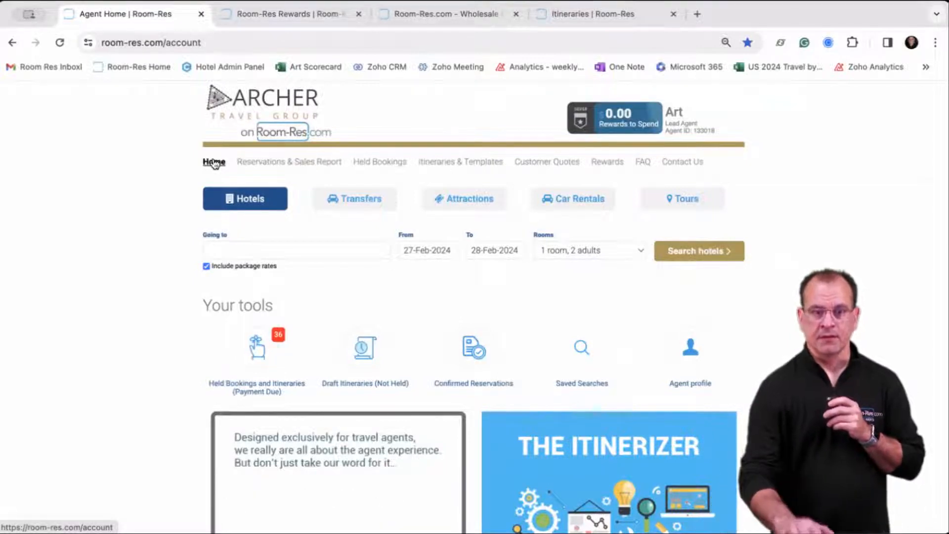
# Display the Contact Us page down to the support phone numbers, hours and e-mail address.
pyautogui.click(678, 166)
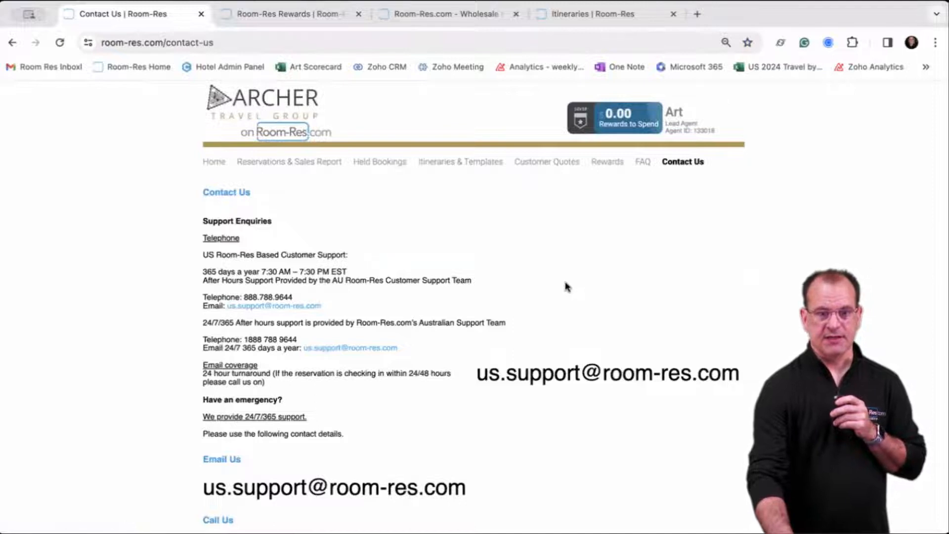
pyautogui.scroll(-2, 566, 286)
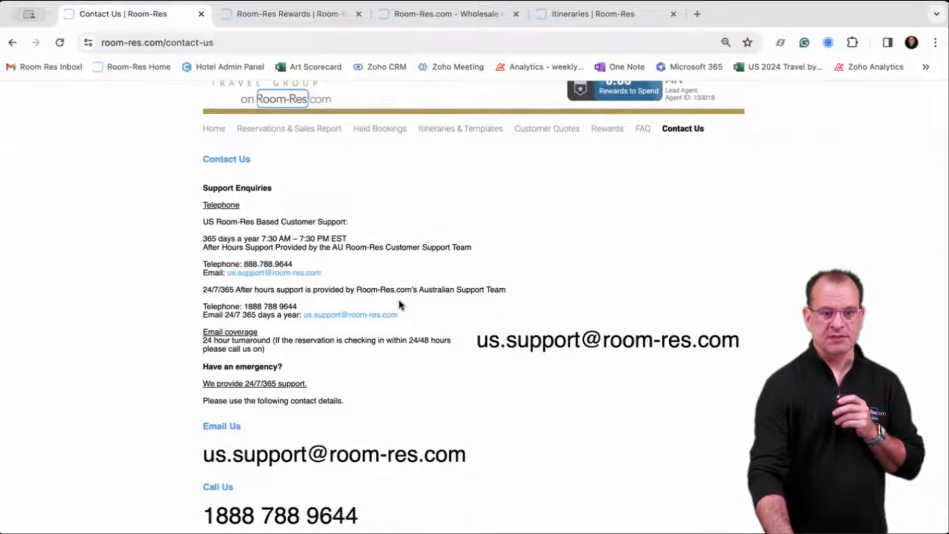